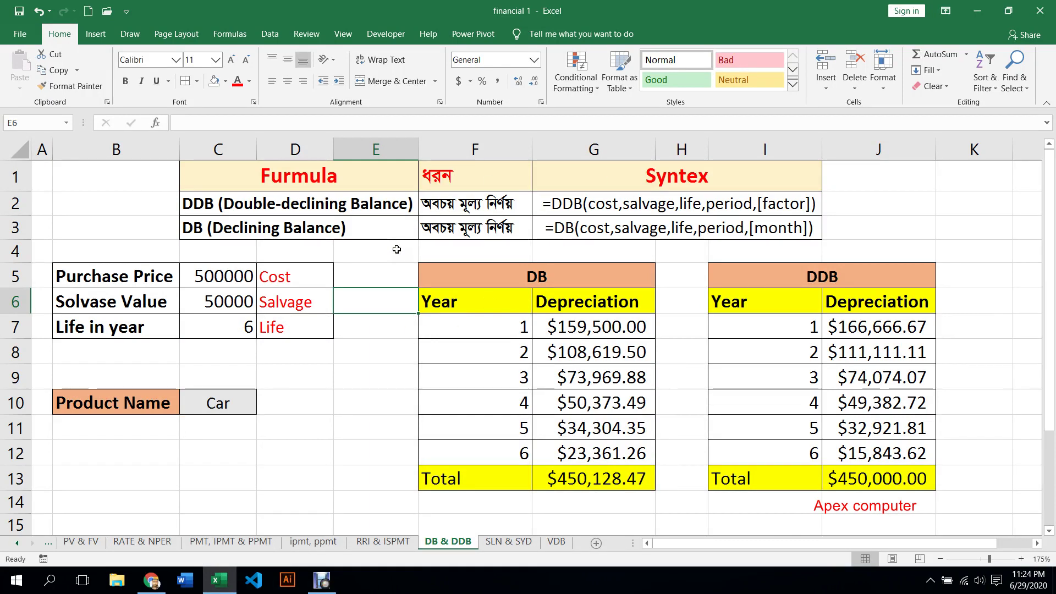
Step: Review the product name in C10 and the purchase price and salvage inputs in C5:C6
left_click(218, 405)
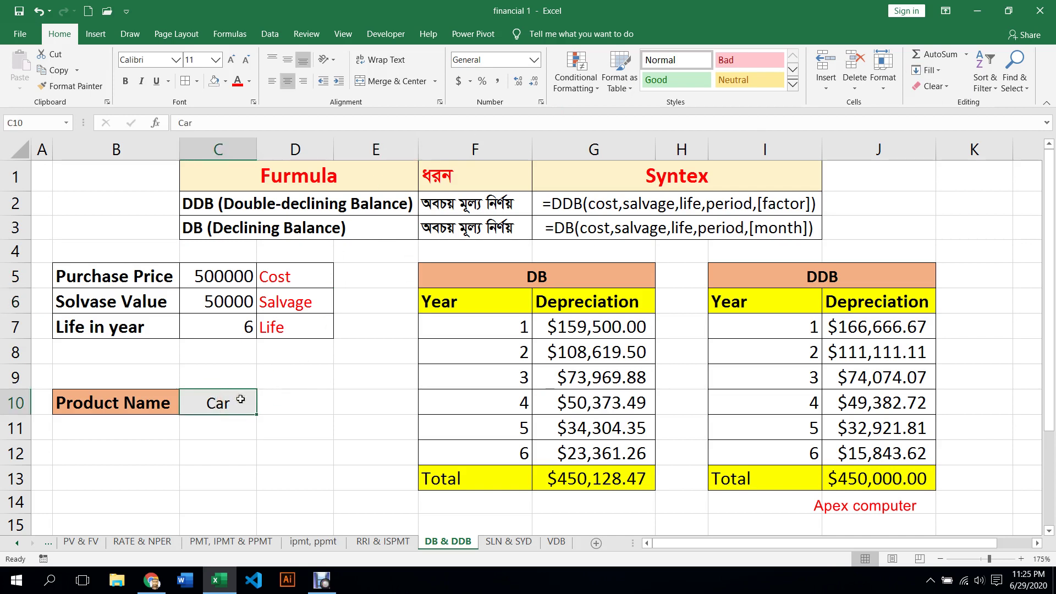
left_click(216, 276)
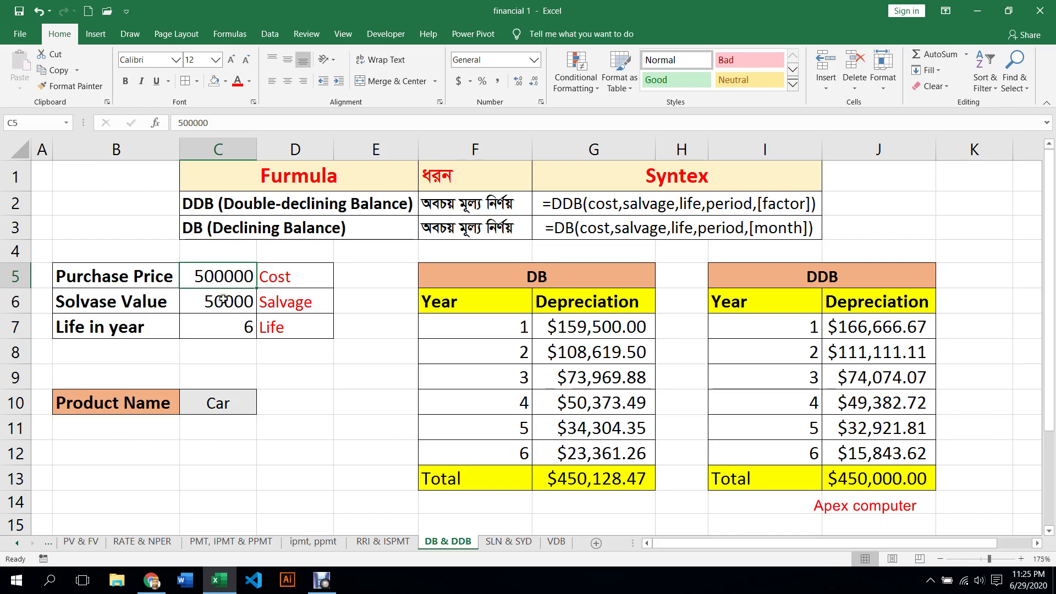
left_click(223, 299)
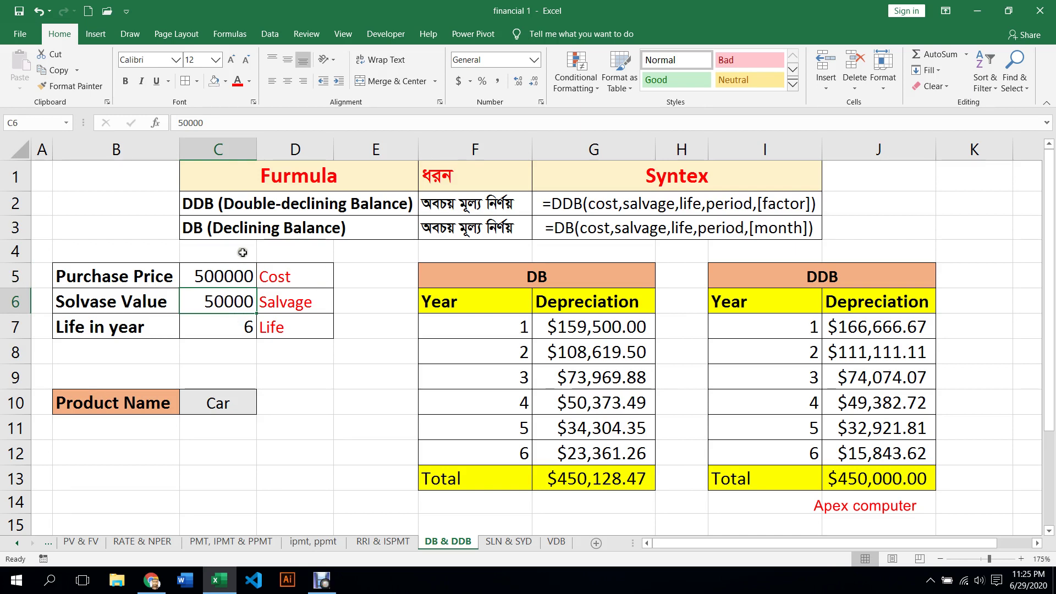
left_click(220, 278)
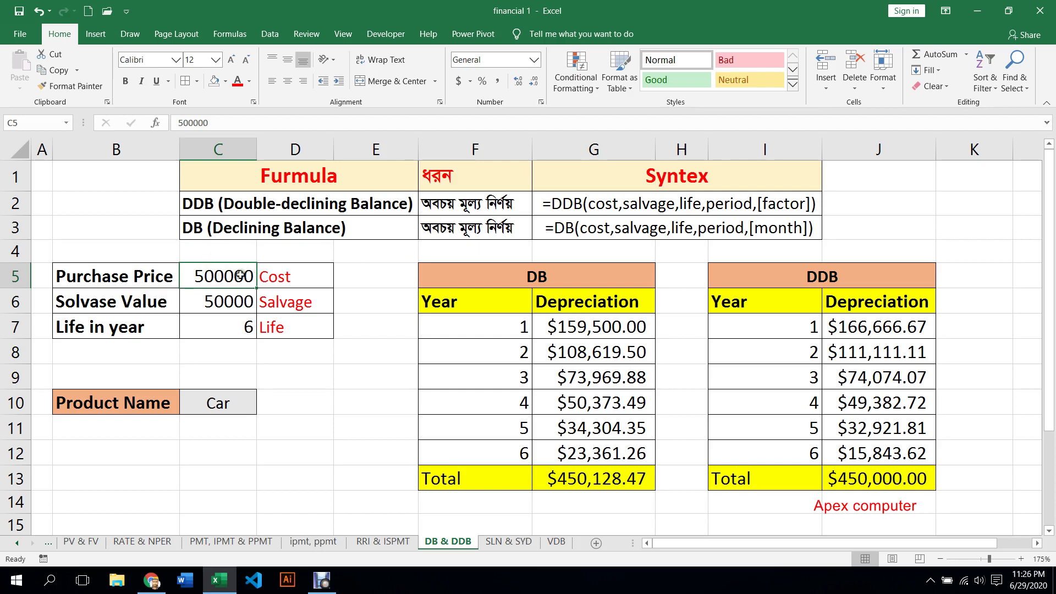
left_click_drag(240, 274, 226, 295)
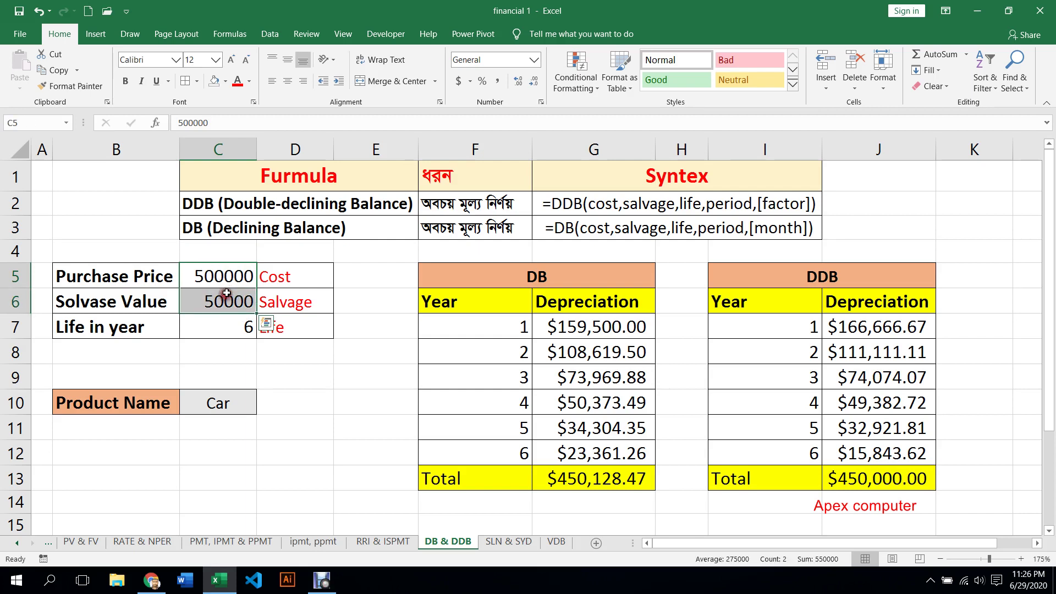
left_click(234, 276)
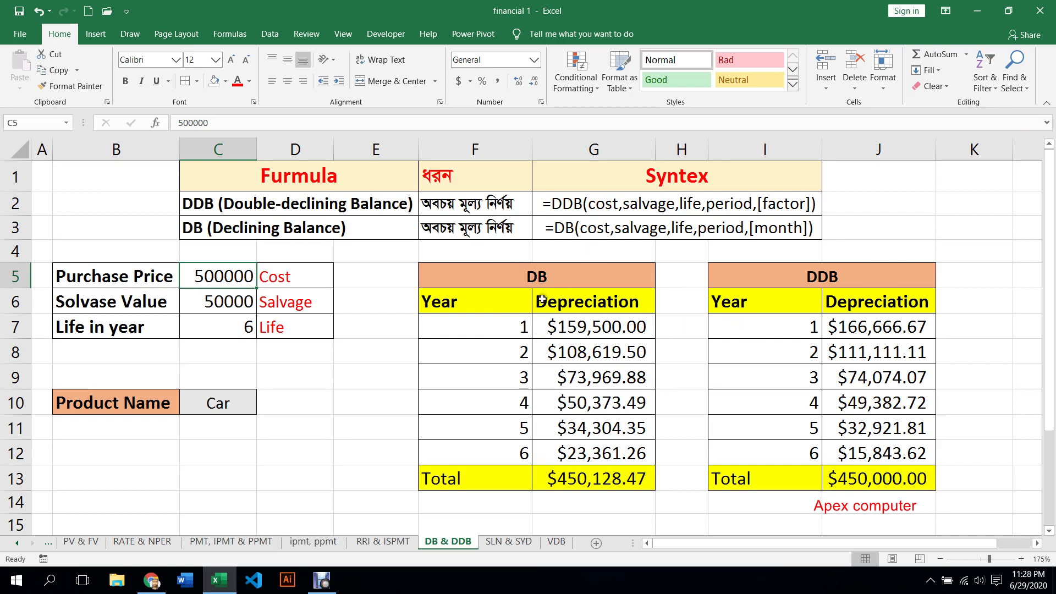
Step: Clear the DB values in G7:G12 and the DDB values in J7:J12
left_click_drag(577, 326, 580, 443)
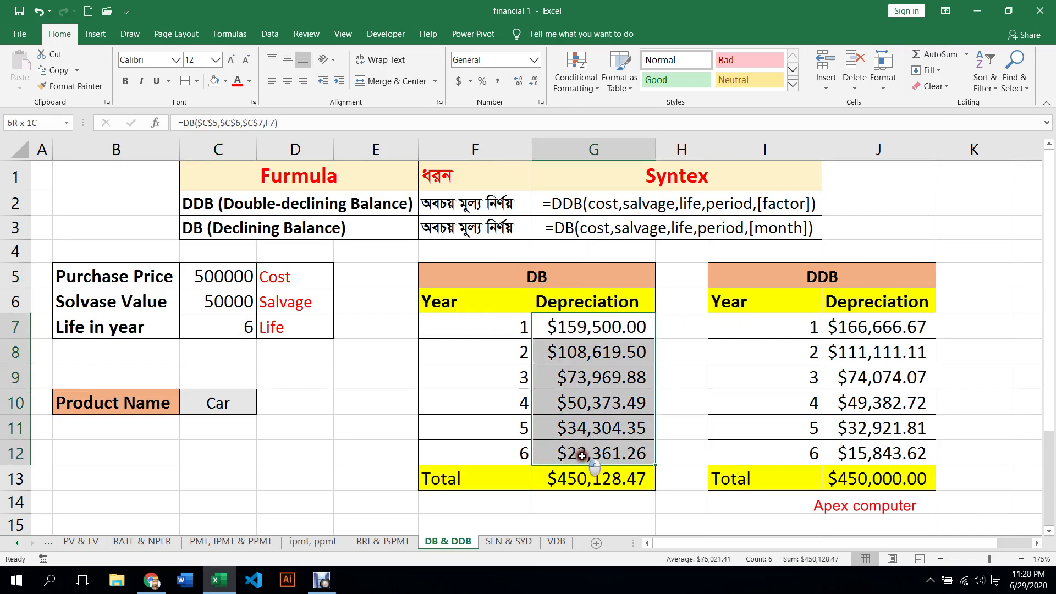
key("Delete")
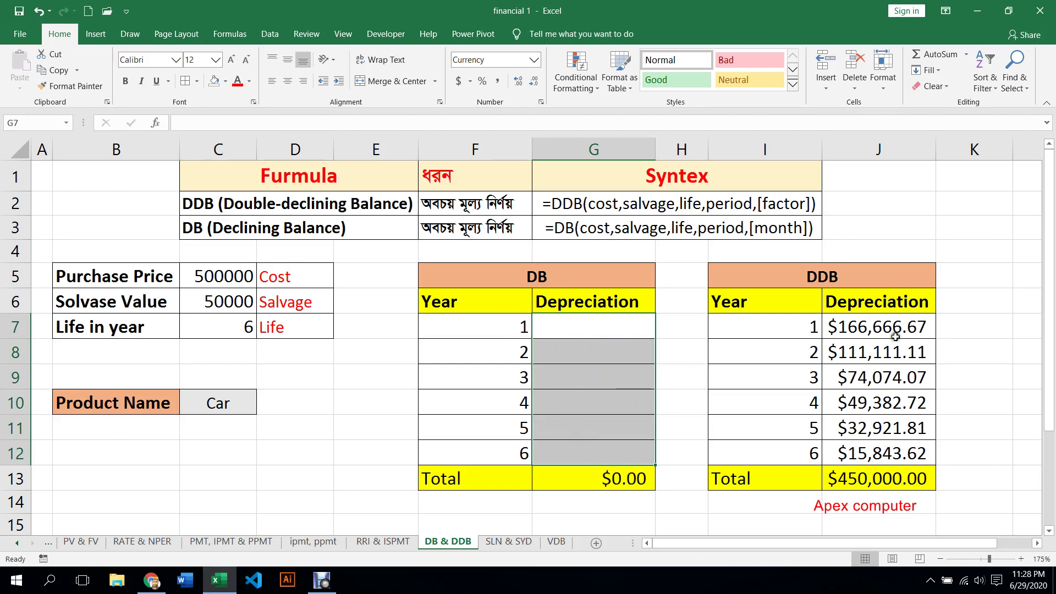
left_click_drag(886, 324, 882, 448)
key("Delete")
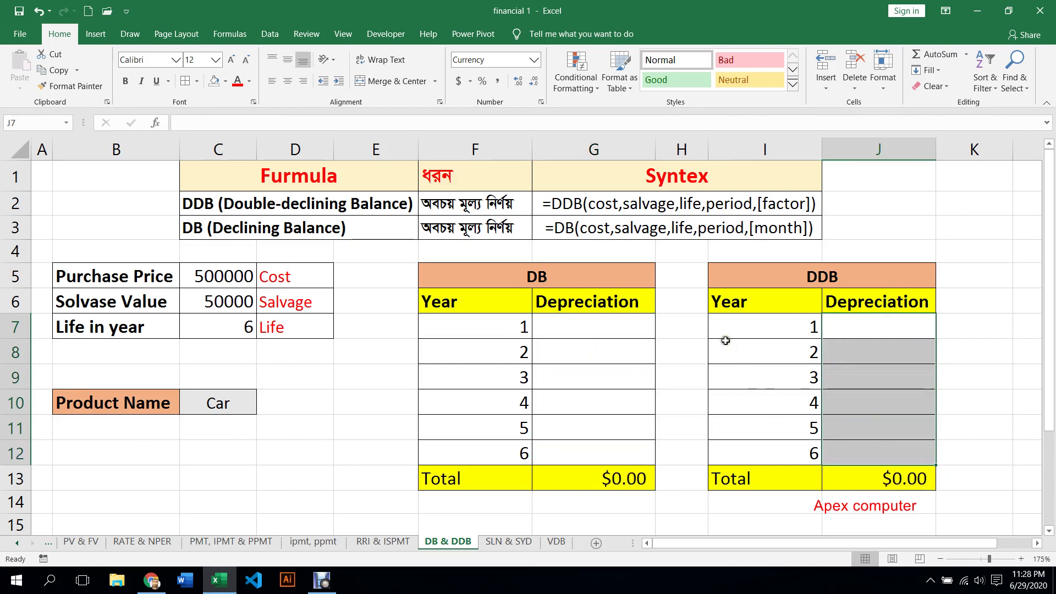
left_click(581, 330)
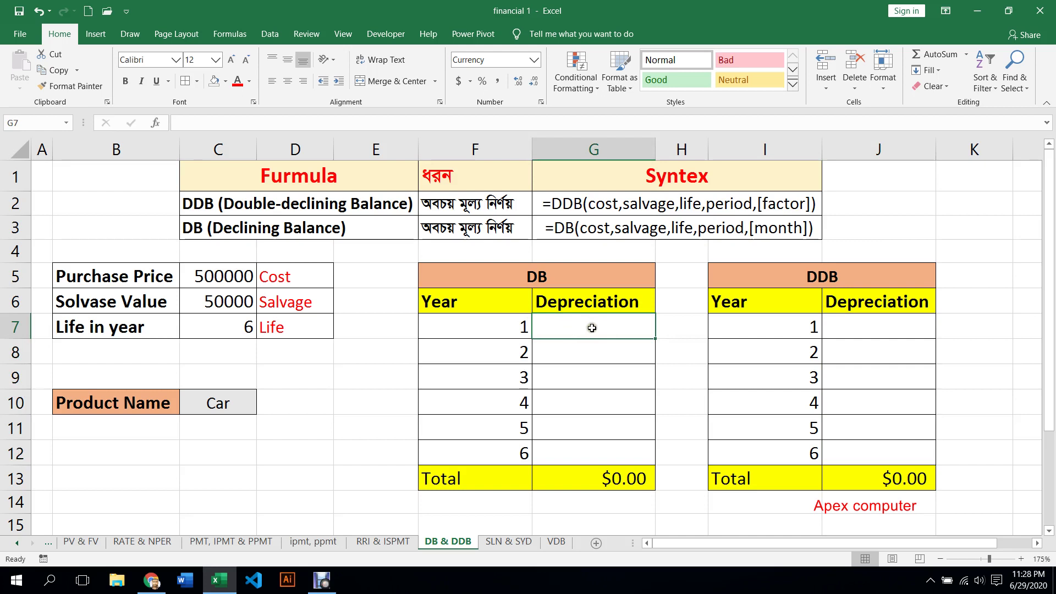
Step: Start G7's formula as =DB($C$5, using the absolute purchase price as cost
type("=d")
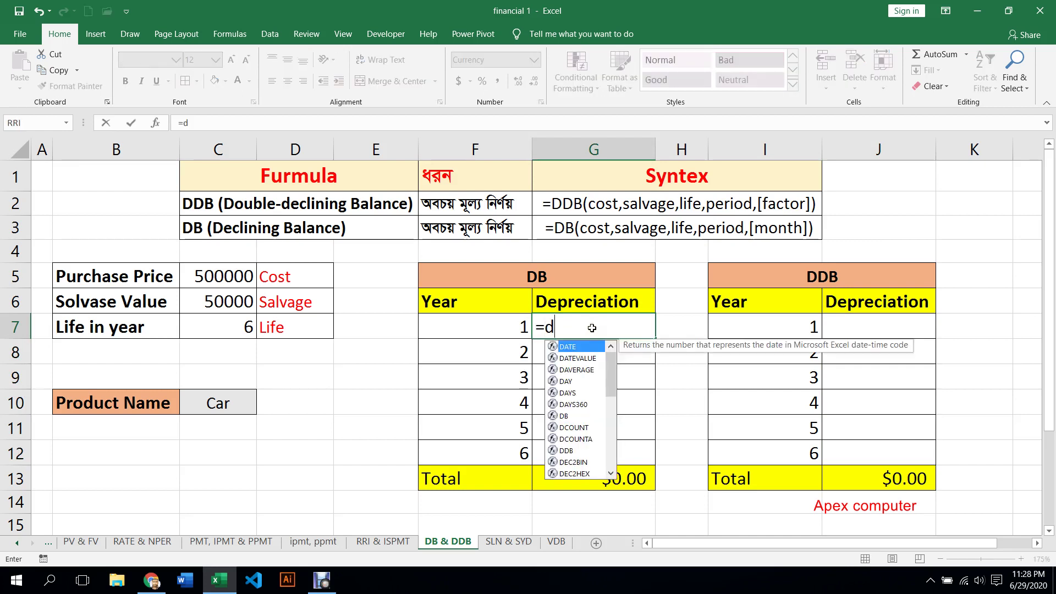
type("v")
key("BackSpace")
type("v")
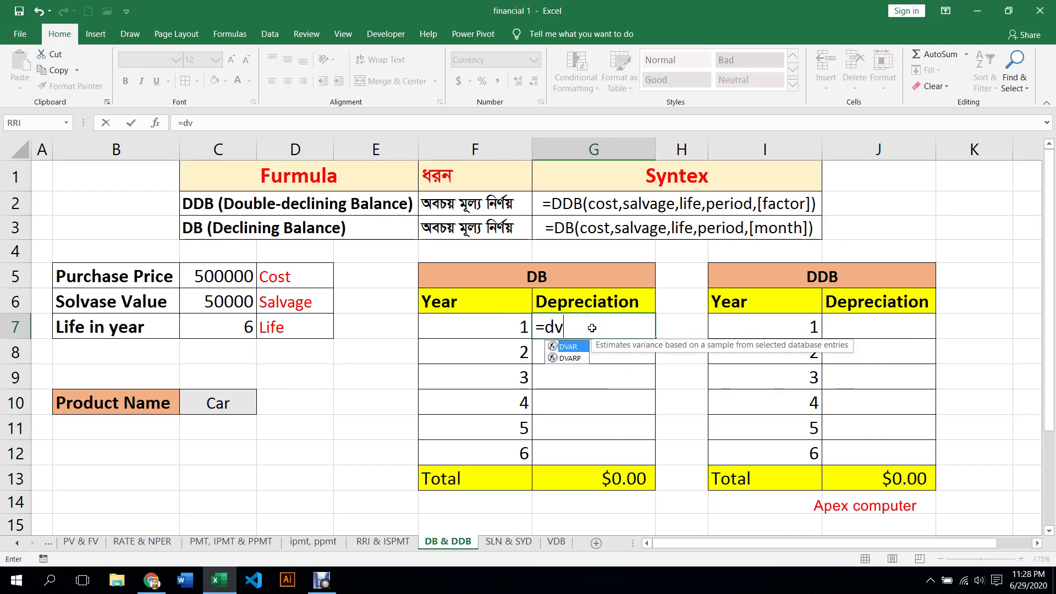
key("BackSpace")
type("b")
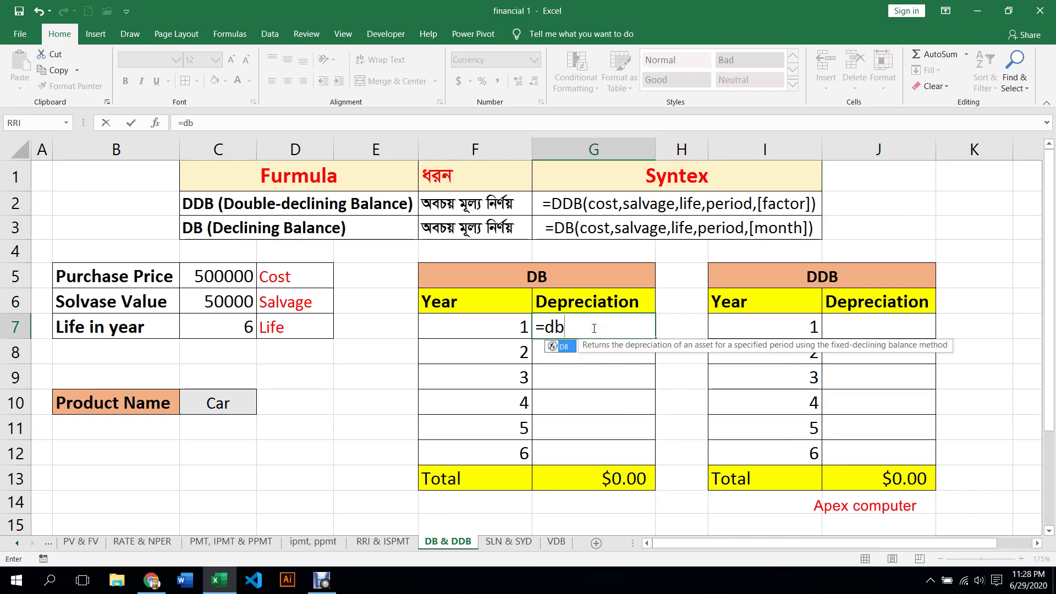
key("Tab")
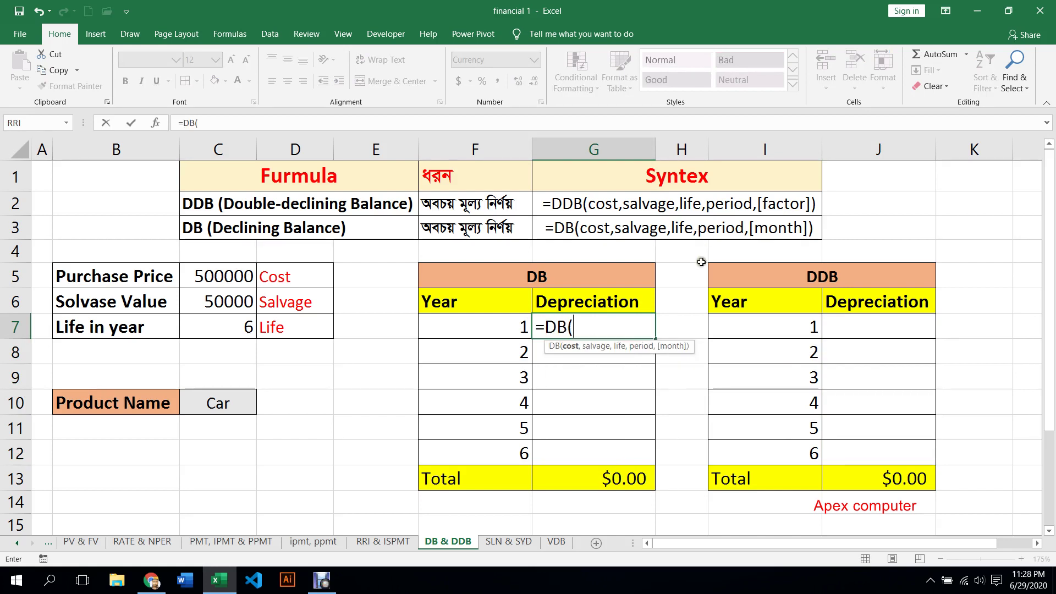
left_click(565, 346)
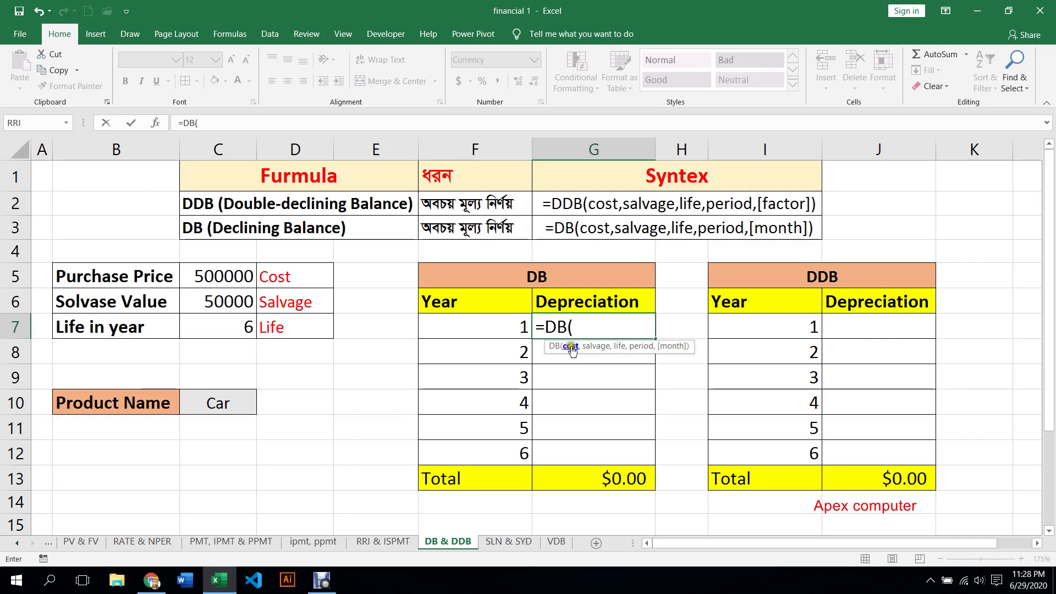
left_click(572, 346)
left_click(221, 278)
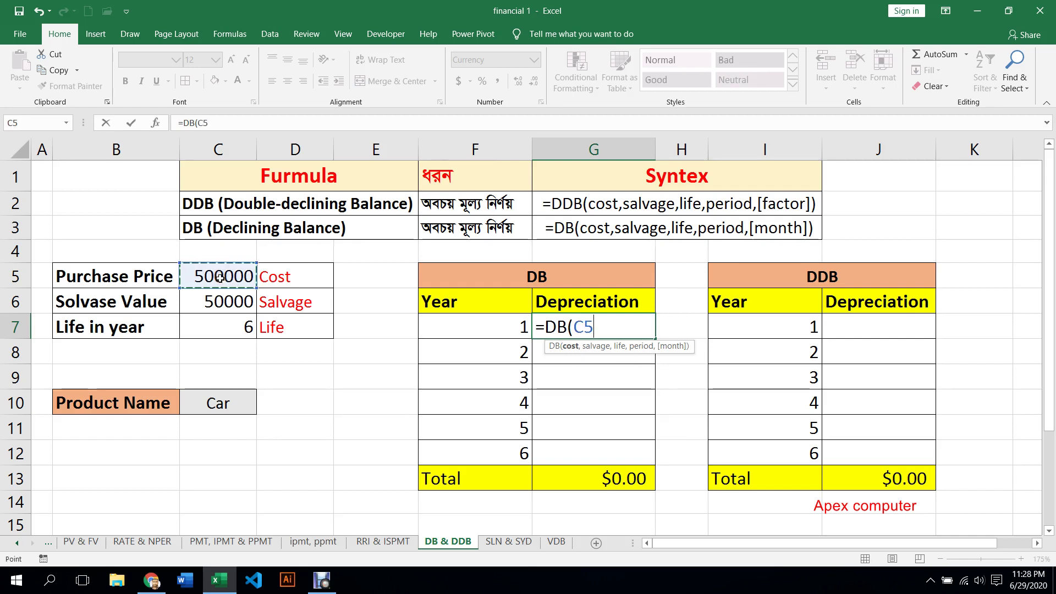
key("F4")
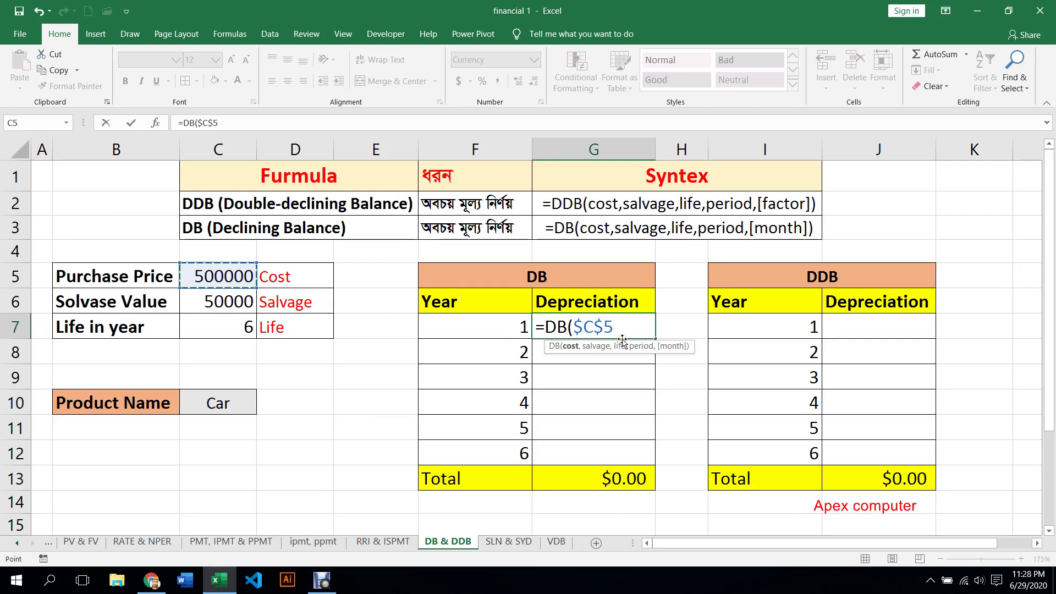
type(",")
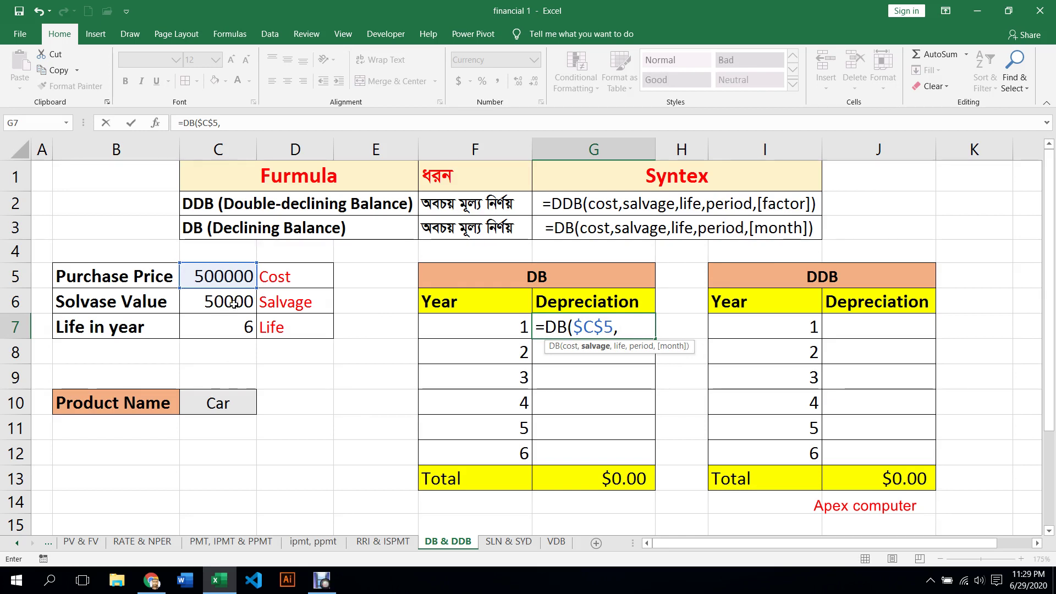
Step: Add absolute $C$6 salvage and $C$7 life arguments to the G7 DB formula
left_click(227, 304)
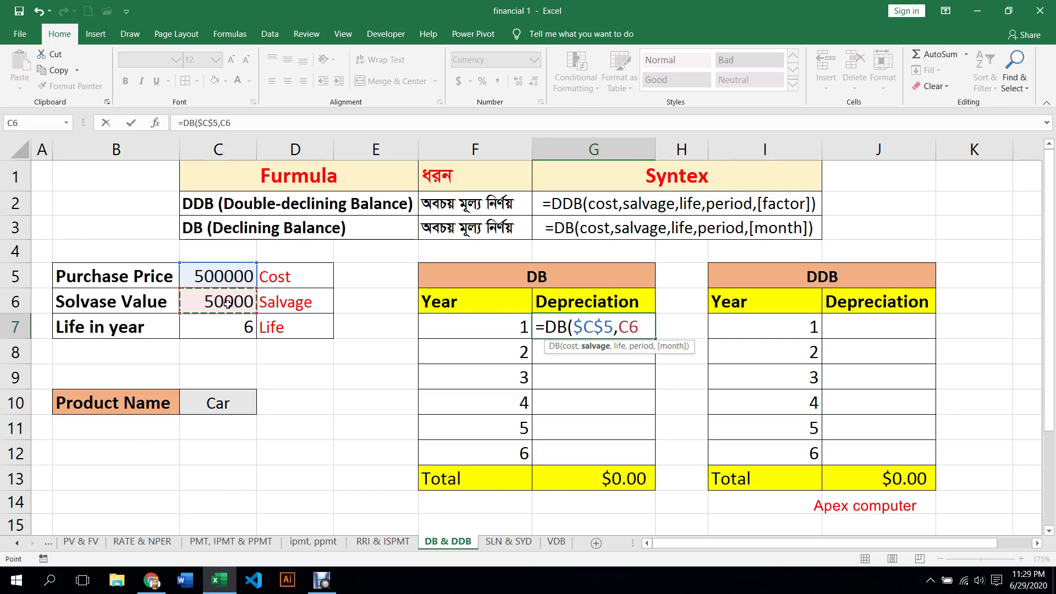
key("F4")
type("$C$6,")
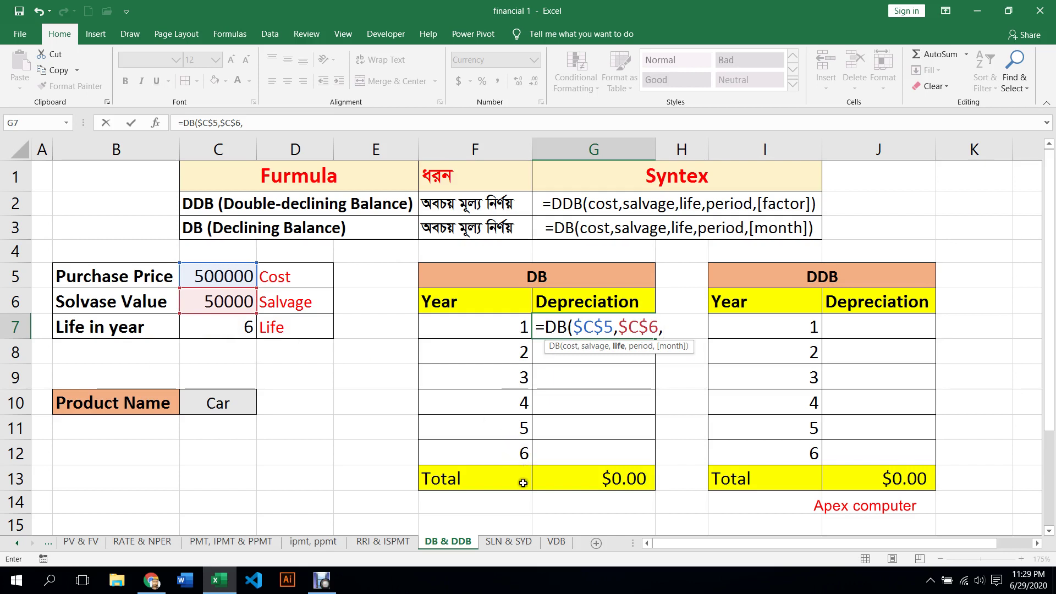
left_click(215, 328)
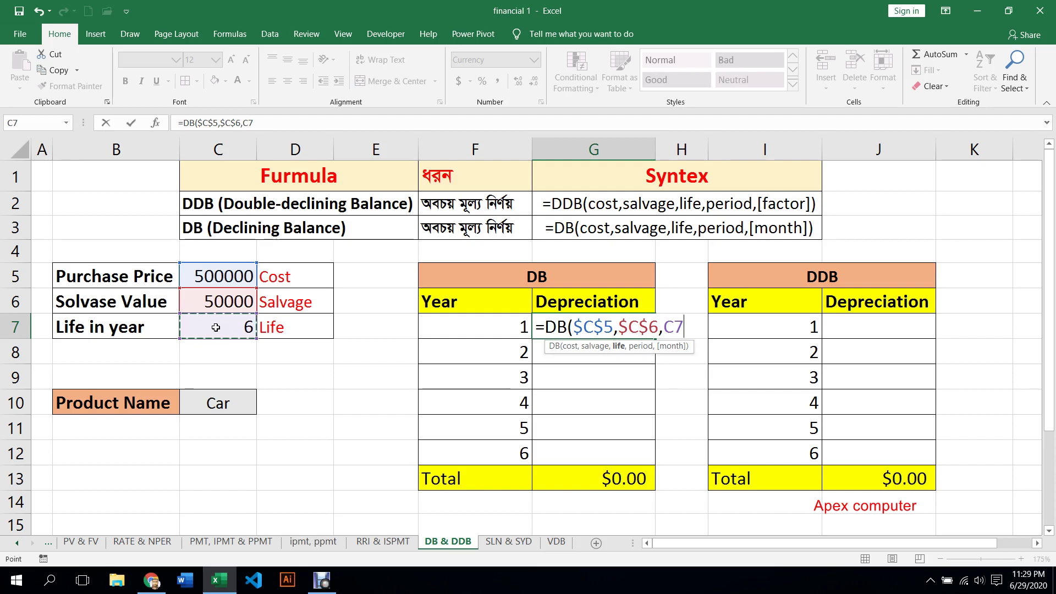
key("F4")
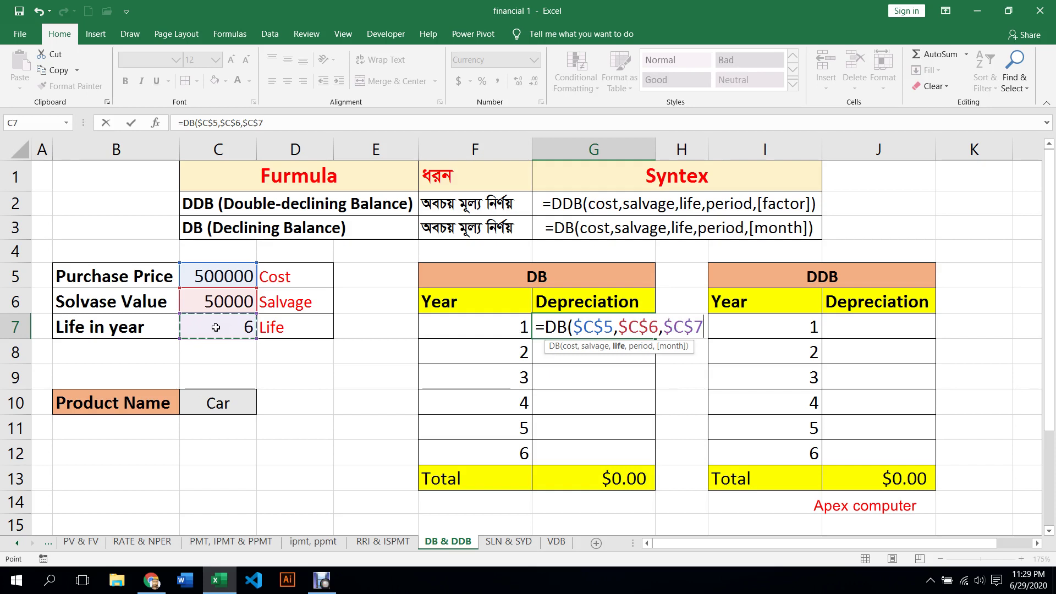
type(",")
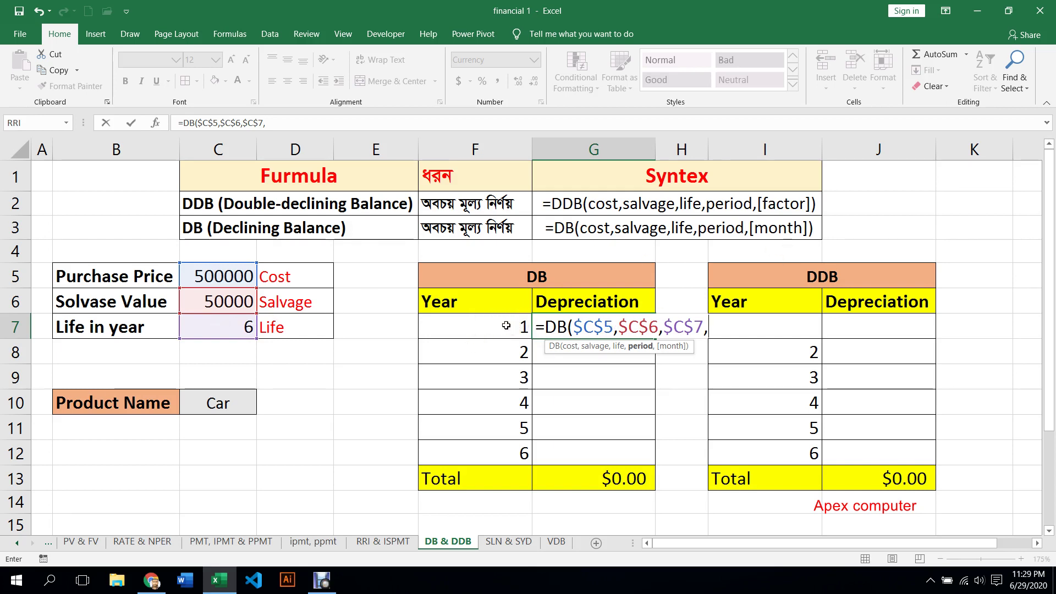
Step: Finish G7 as =DB($C$5,$C$6,$C$7,F7) without a month argument, giving $159,500.00
left_click(520, 327)
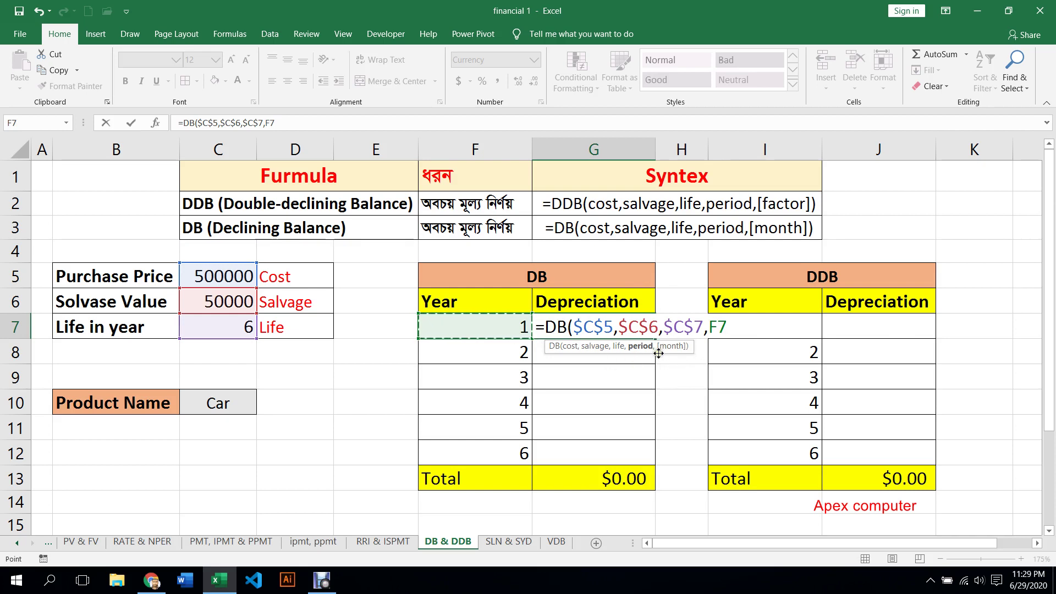
type(",")
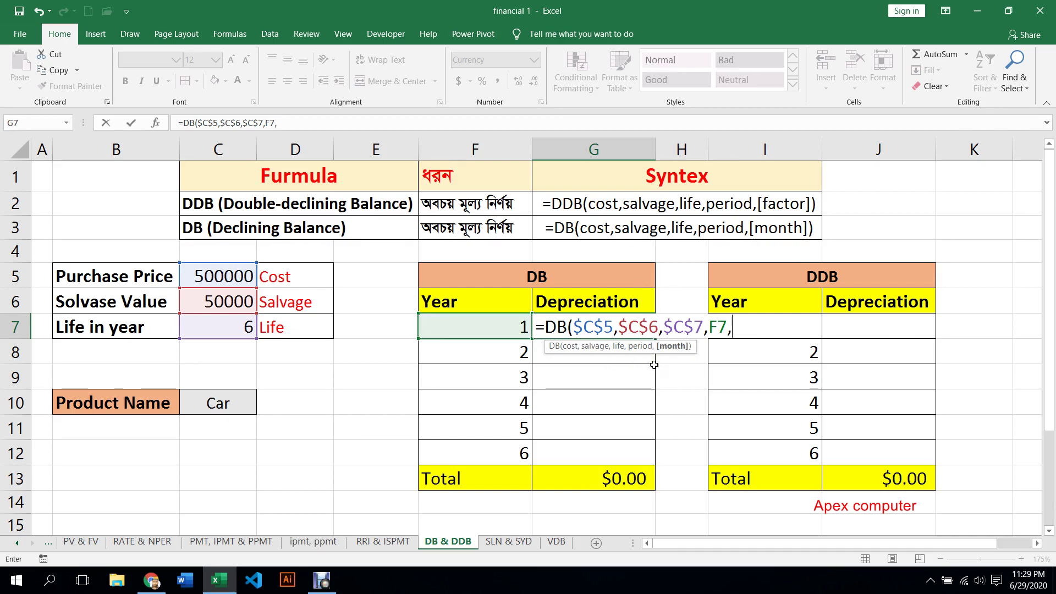
key("BackSpace")
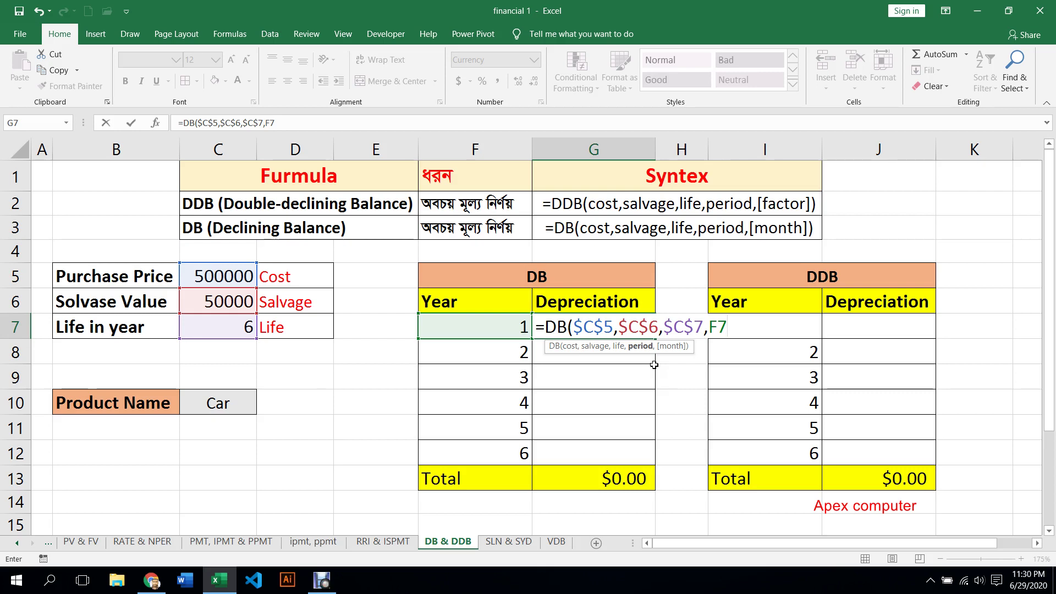
type(",11")
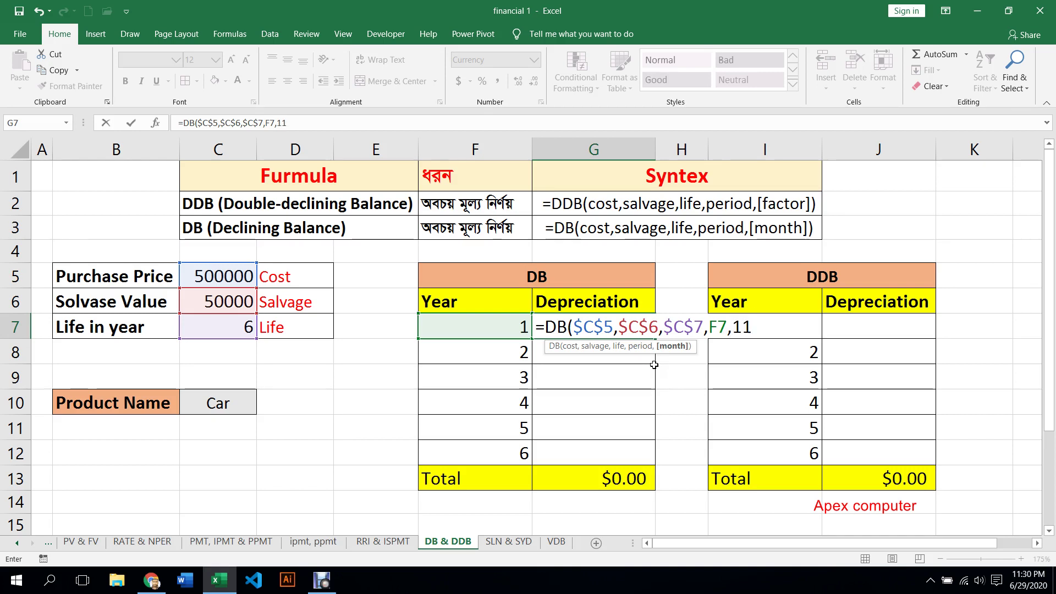
key("BackSpace")
type("0")
key("BackSpace")
key("BackSpace")
key("BackSpace")
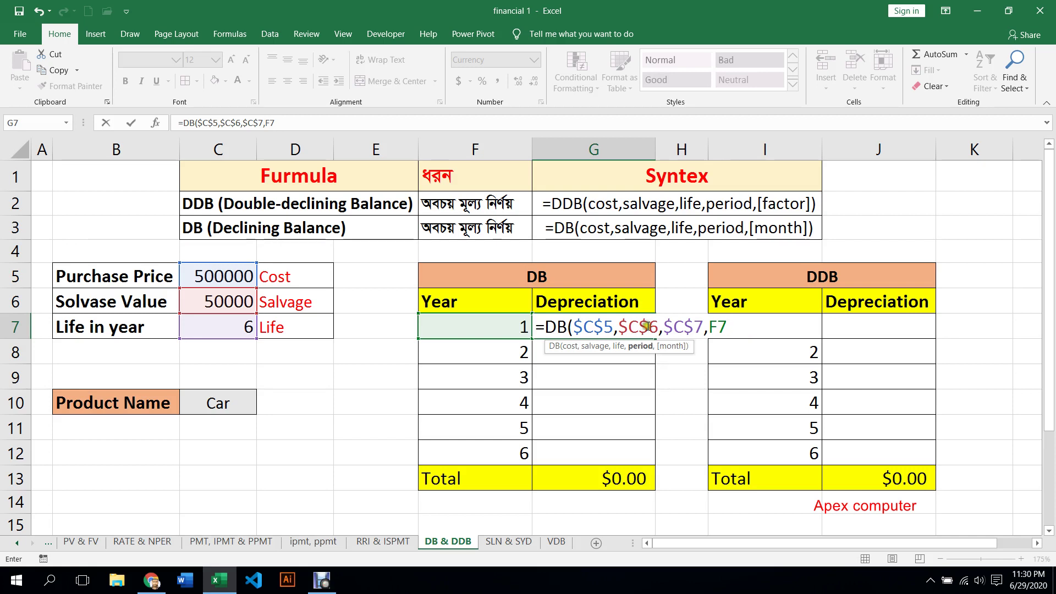
left_click(131, 124)
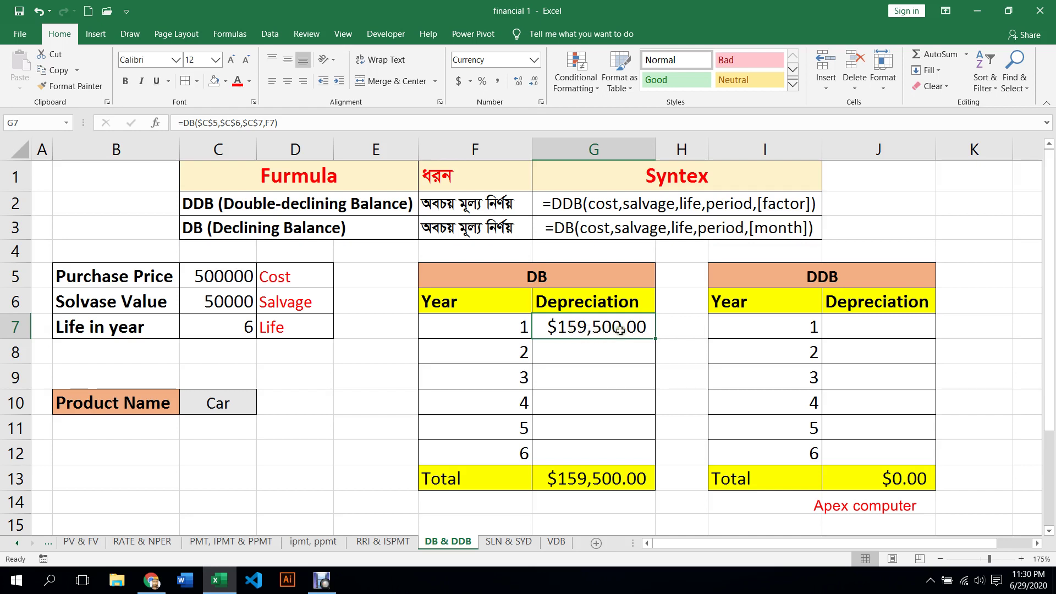
left_click_drag(656, 339, 653, 339)
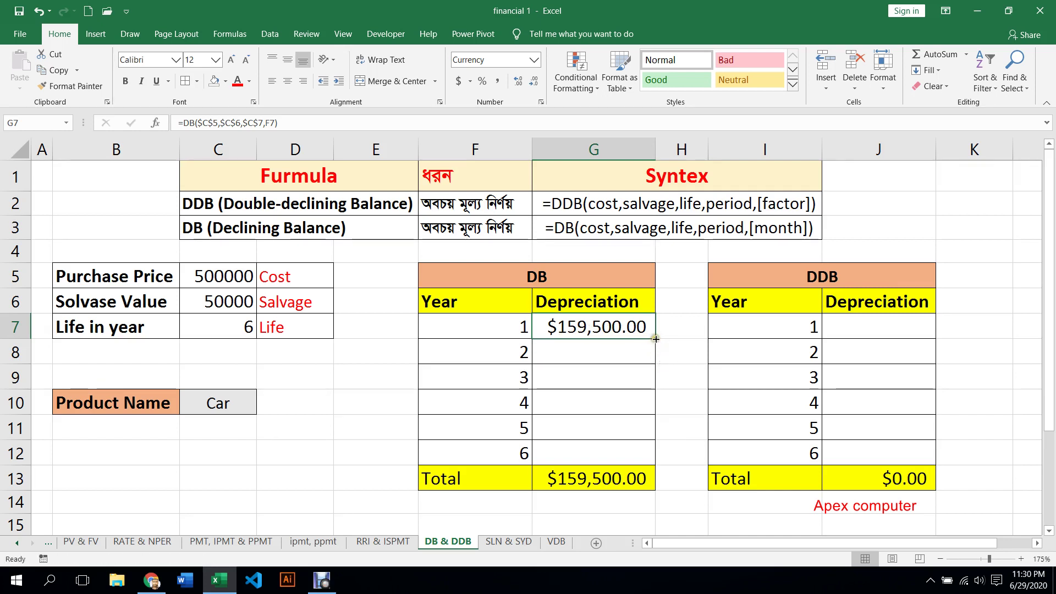
double_click(656, 339)
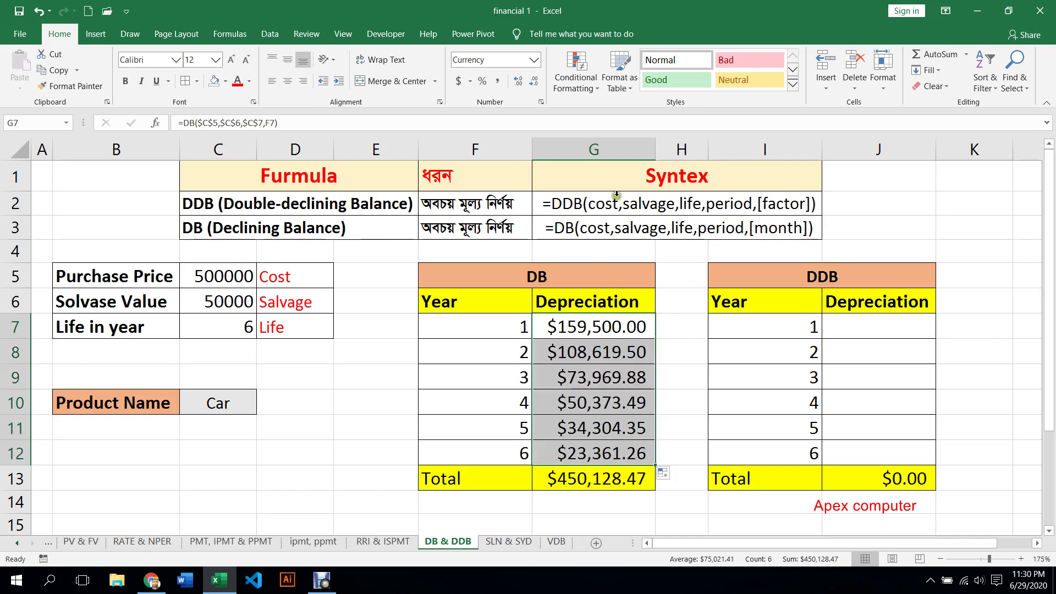
left_click(571, 401)
left_click(580, 480)
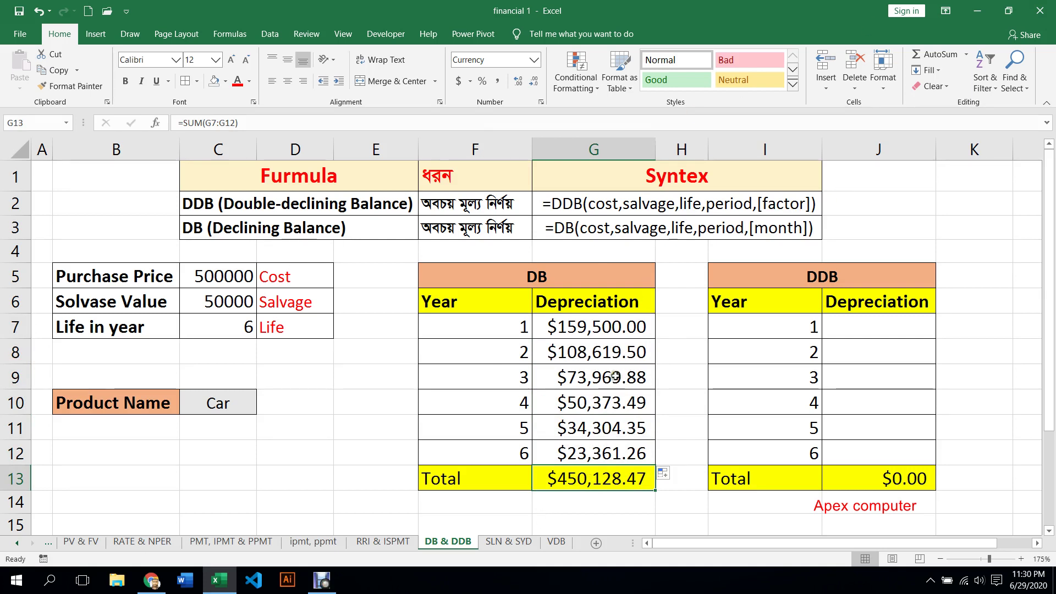
left_click(590, 329)
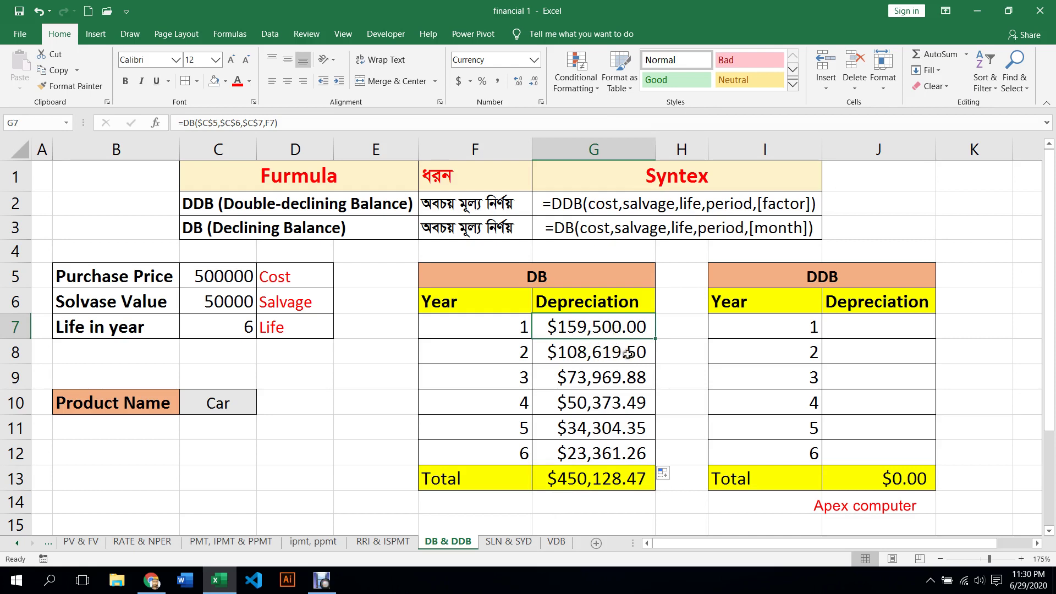
left_click(585, 352)
left_click(511, 380)
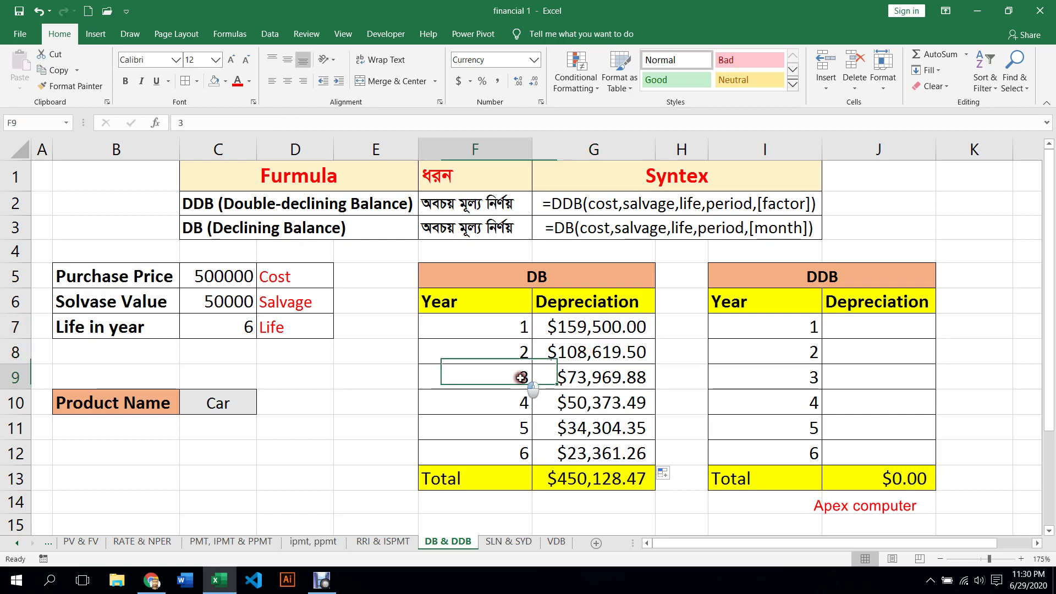
left_click(627, 378)
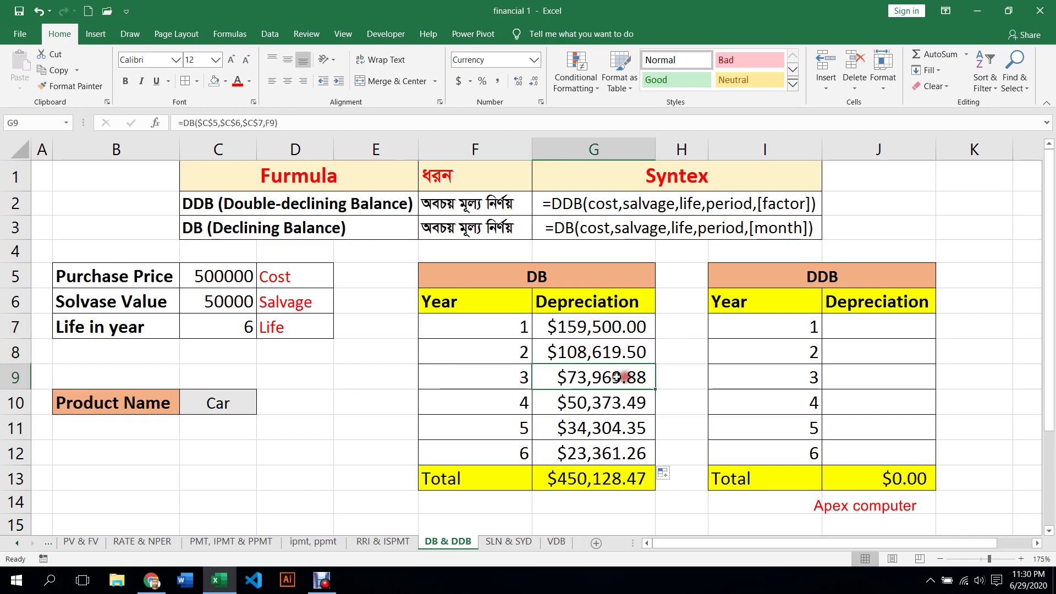
left_click(564, 402)
left_click(596, 453)
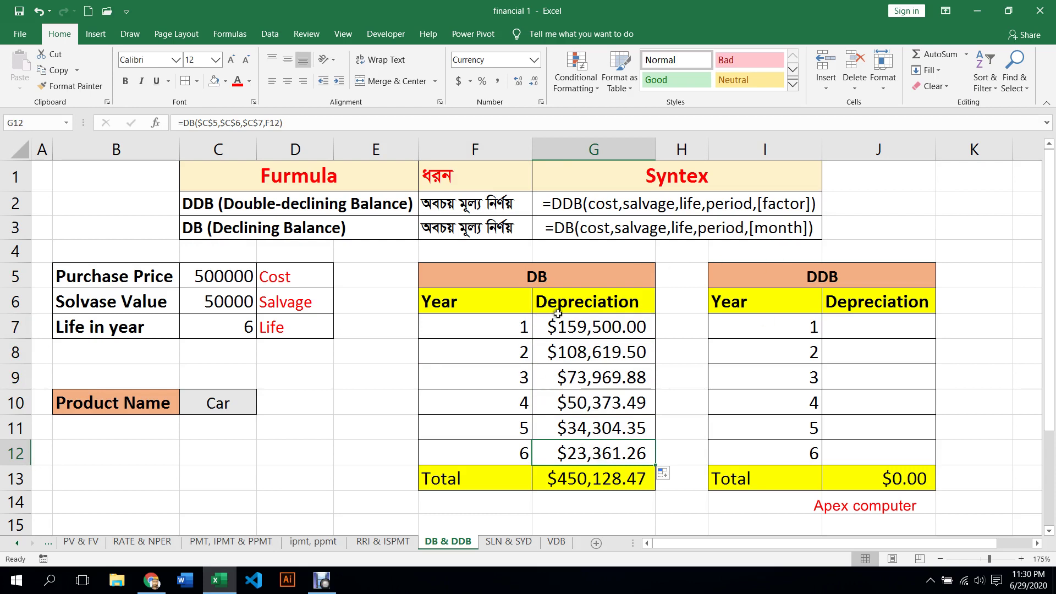
left_click(582, 478)
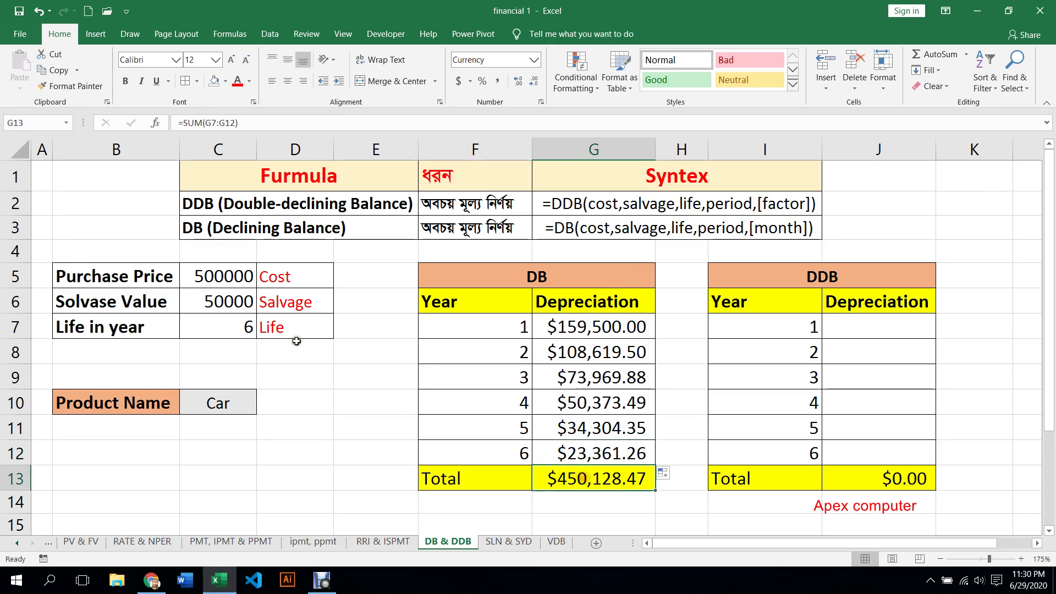
left_click(227, 277)
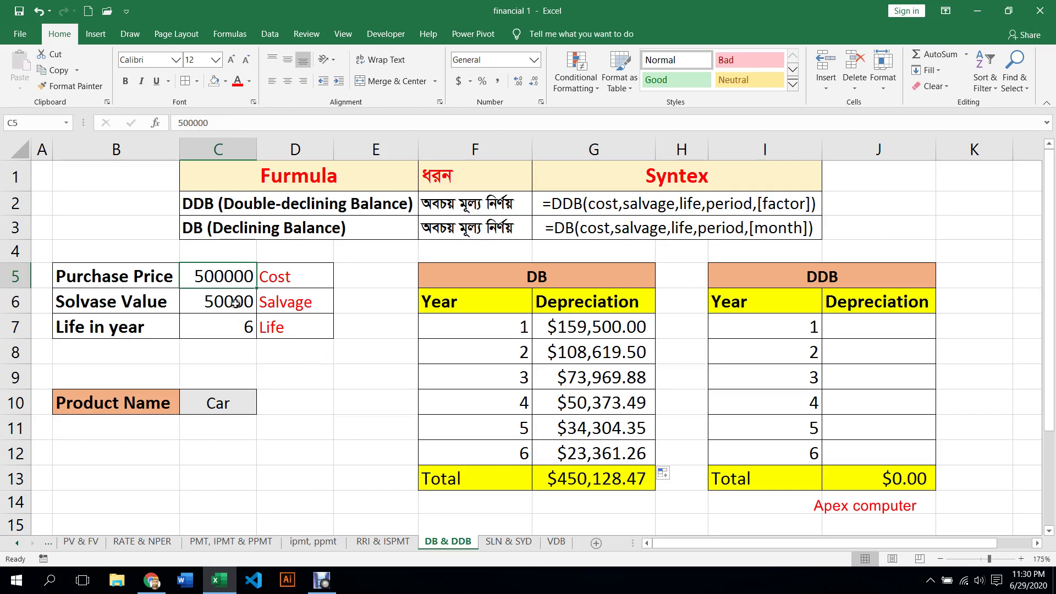
left_click(236, 304)
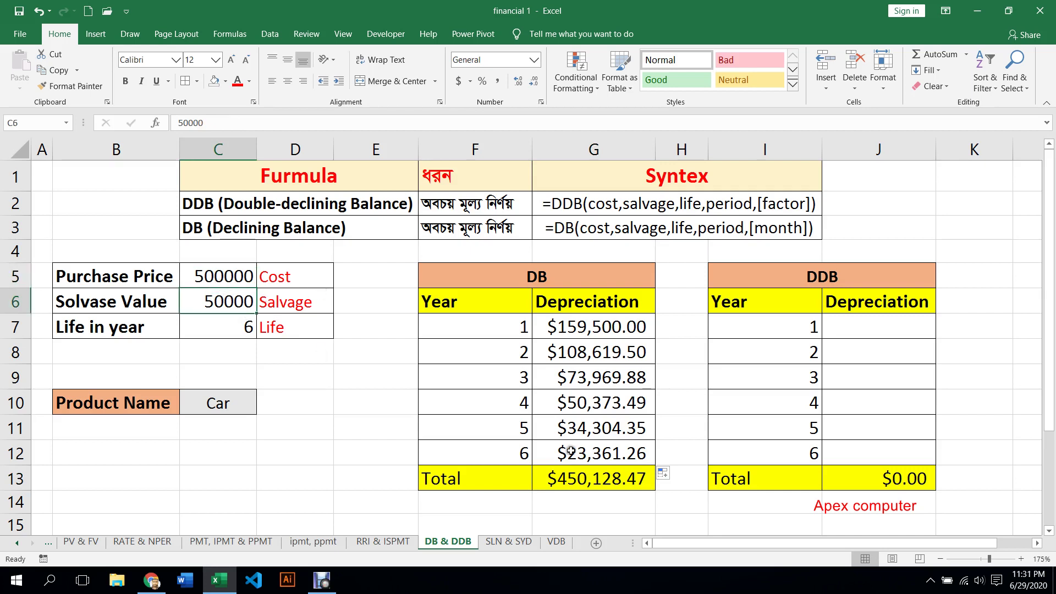
left_click(581, 478)
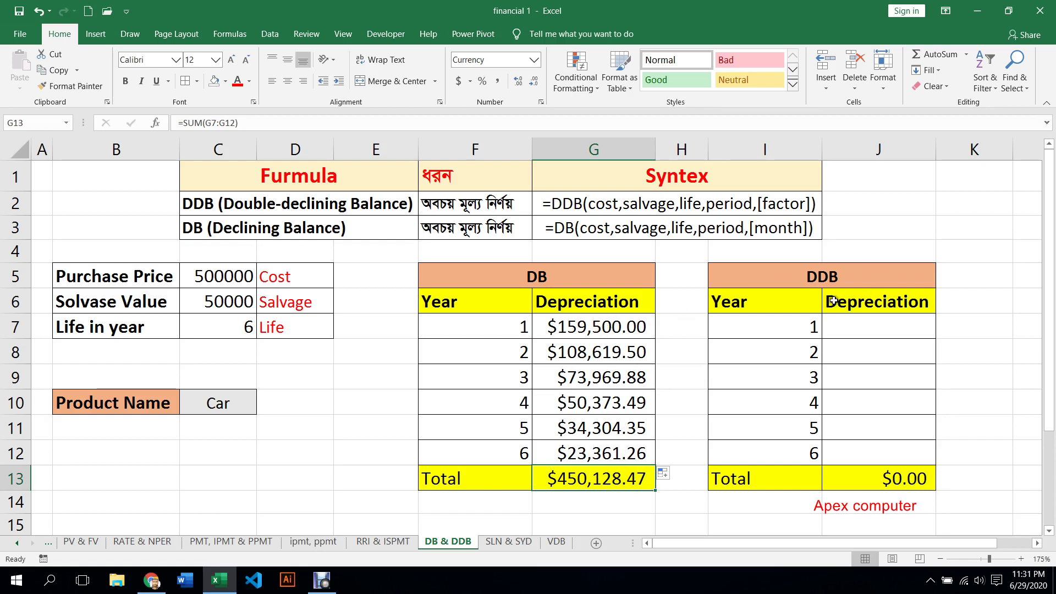
left_click(865, 326)
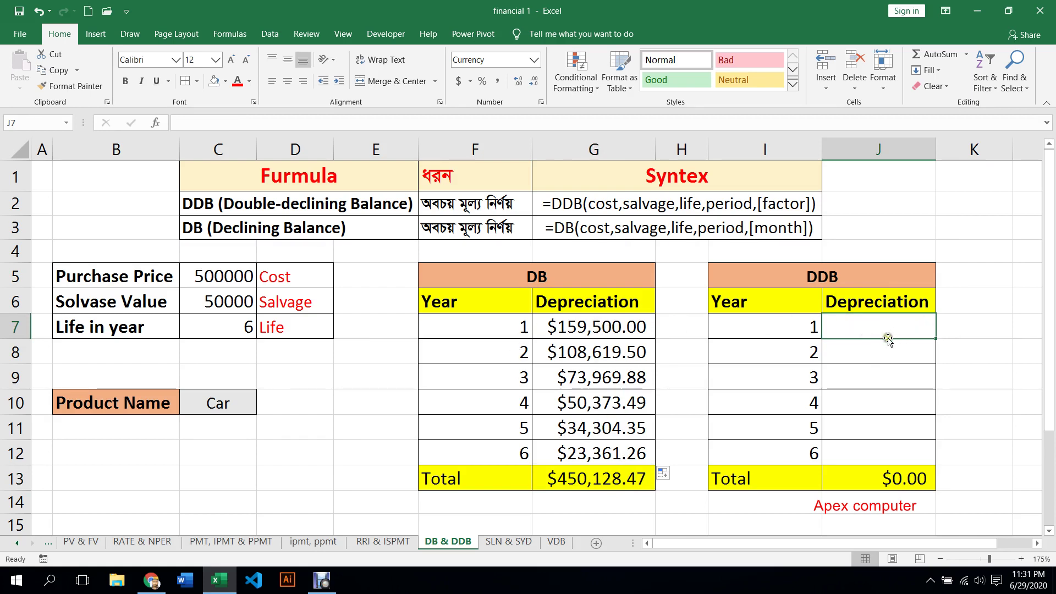
mouse_move(547, 278)
left_mouse_down()
mouse_move(526, 411)
mouse_move(580, 473)
left_mouse_up()
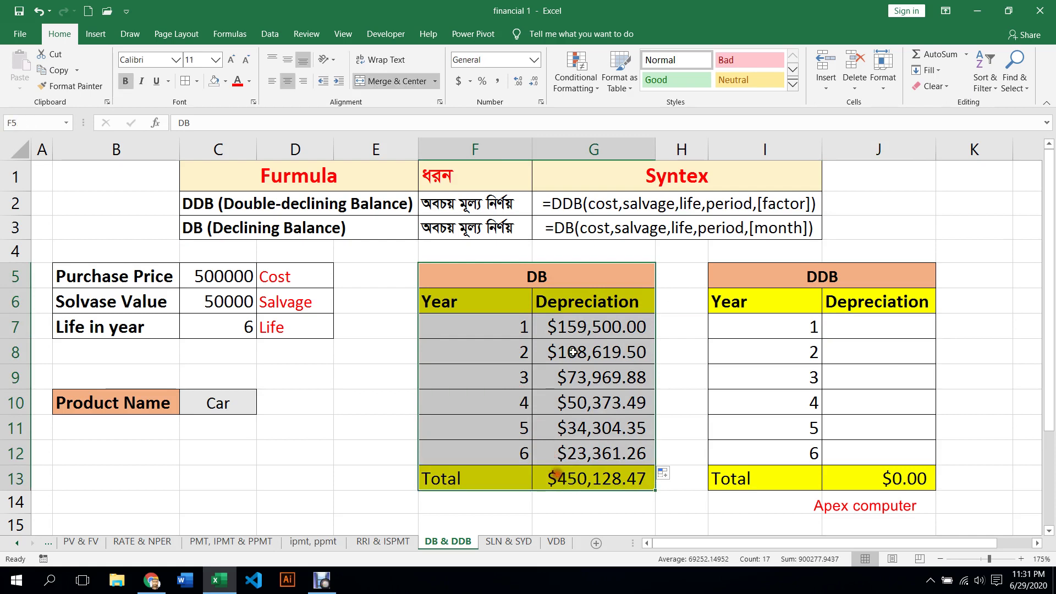
left_click(592, 324)
left_click(878, 326)
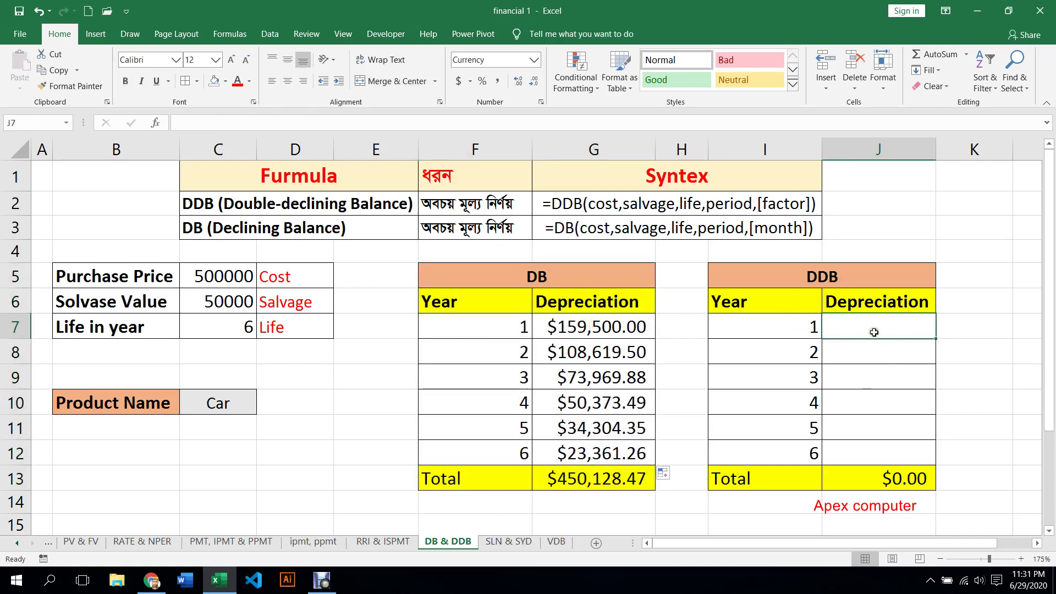
Step: Start J7's formula as =DDB($C$5, with the absolute purchase price as cost
type("=")
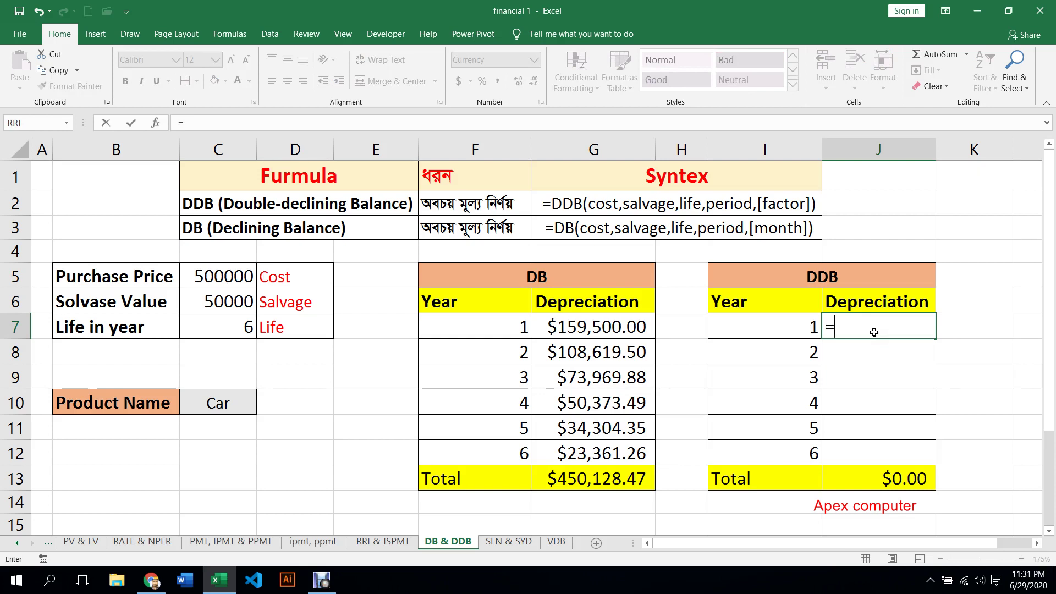
type("d")
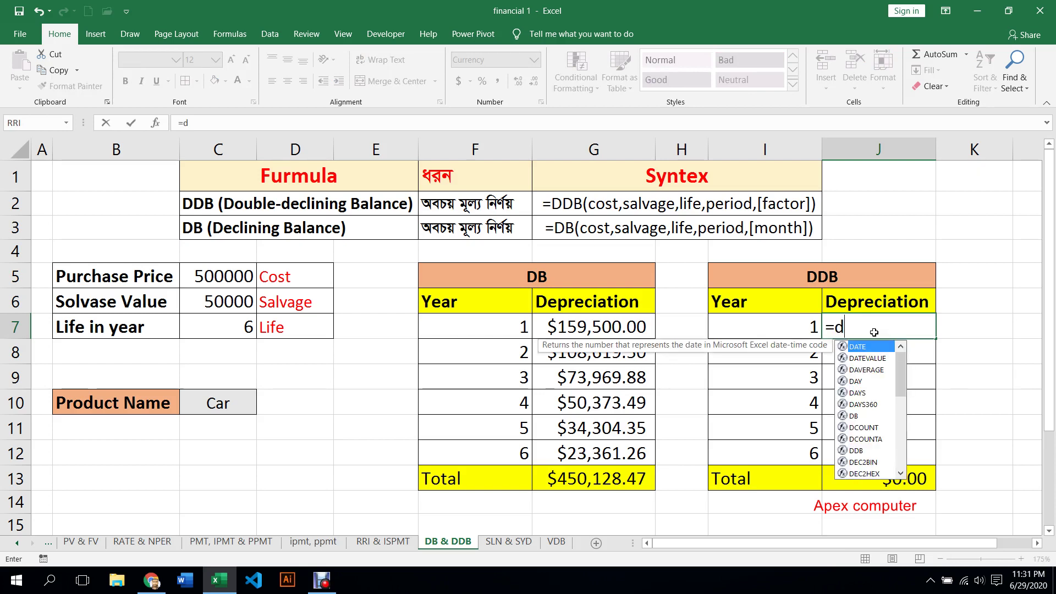
type("d")
key("Tab")
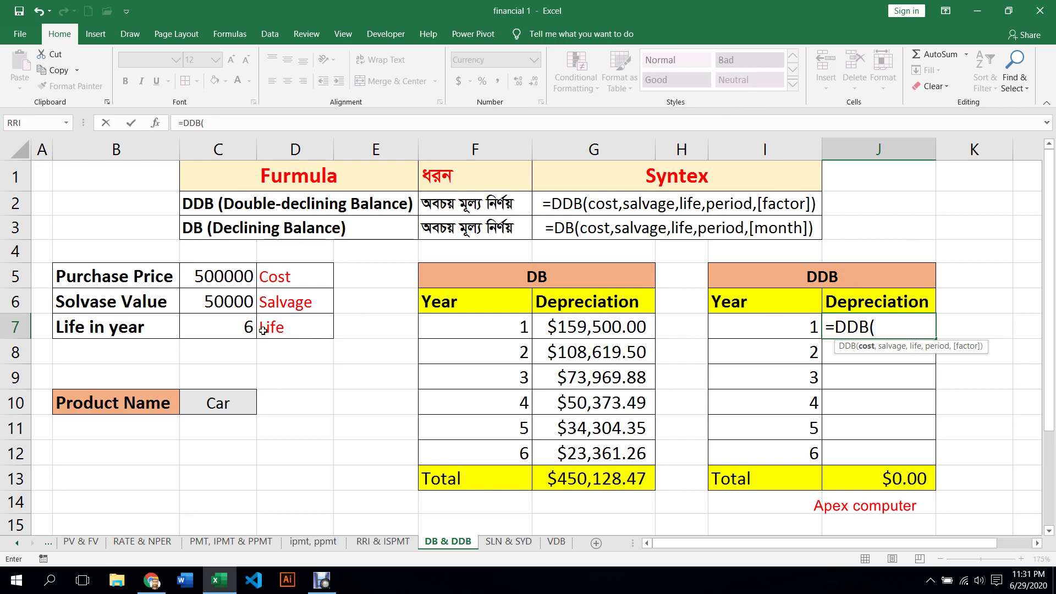
left_click(236, 276)
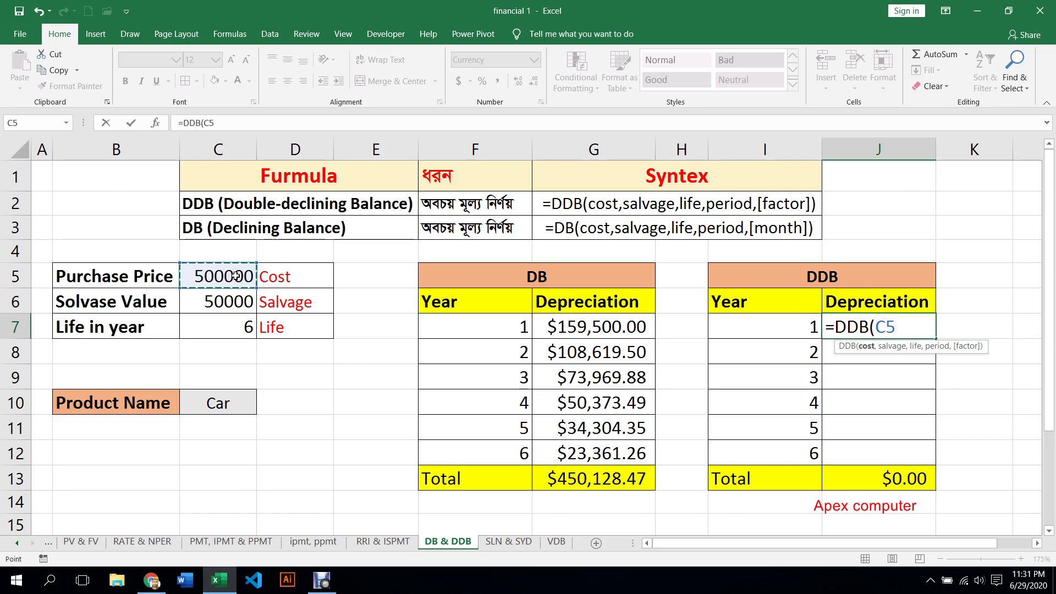
key("F4")
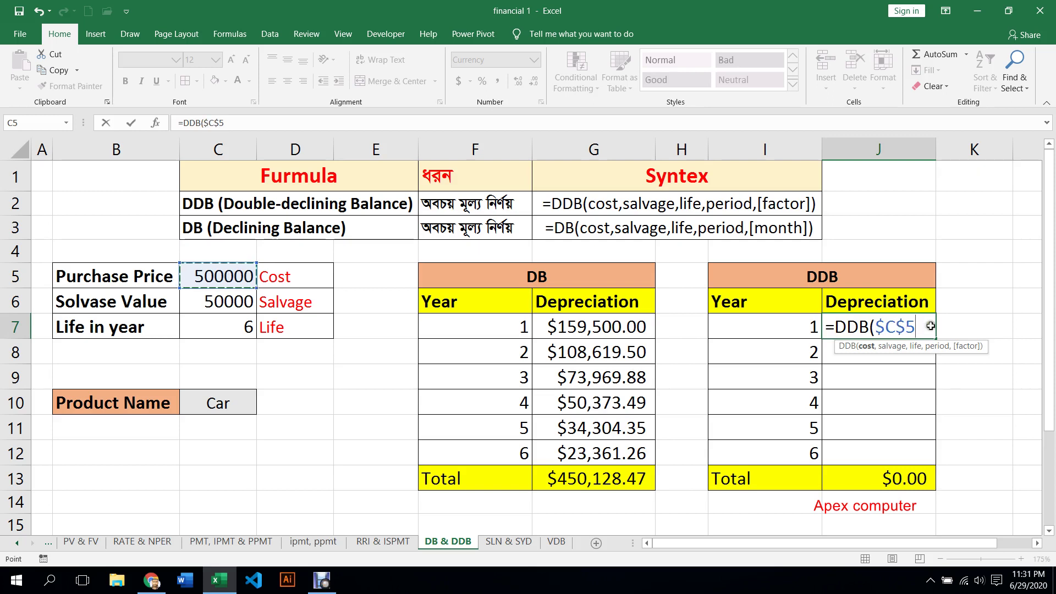
type(",")
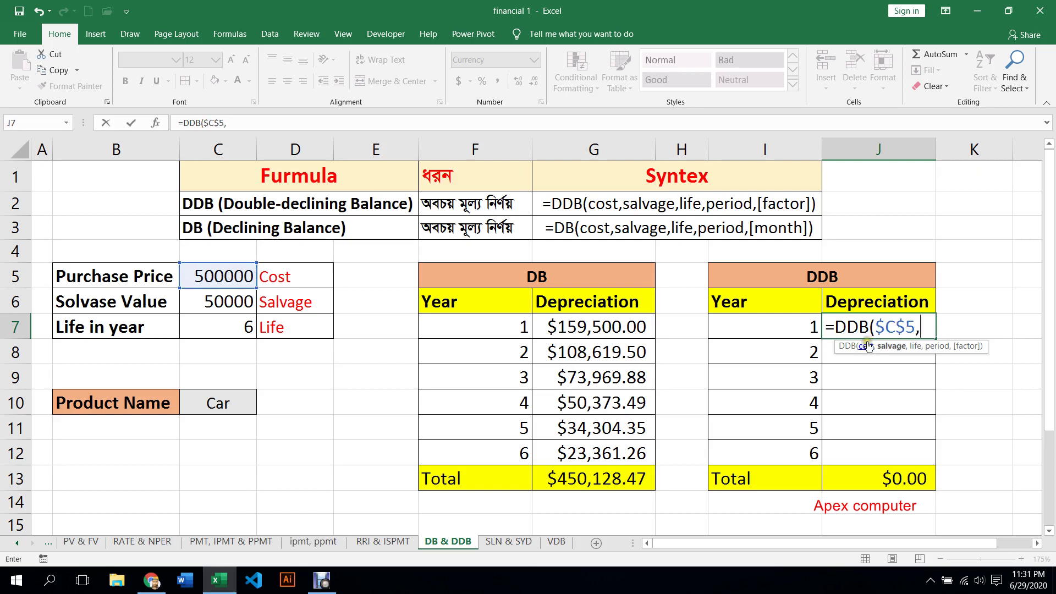
Step: Add absolute $C$6, $C$7 and period I7, giving $166,666.67 for year 1
left_click(218, 311)
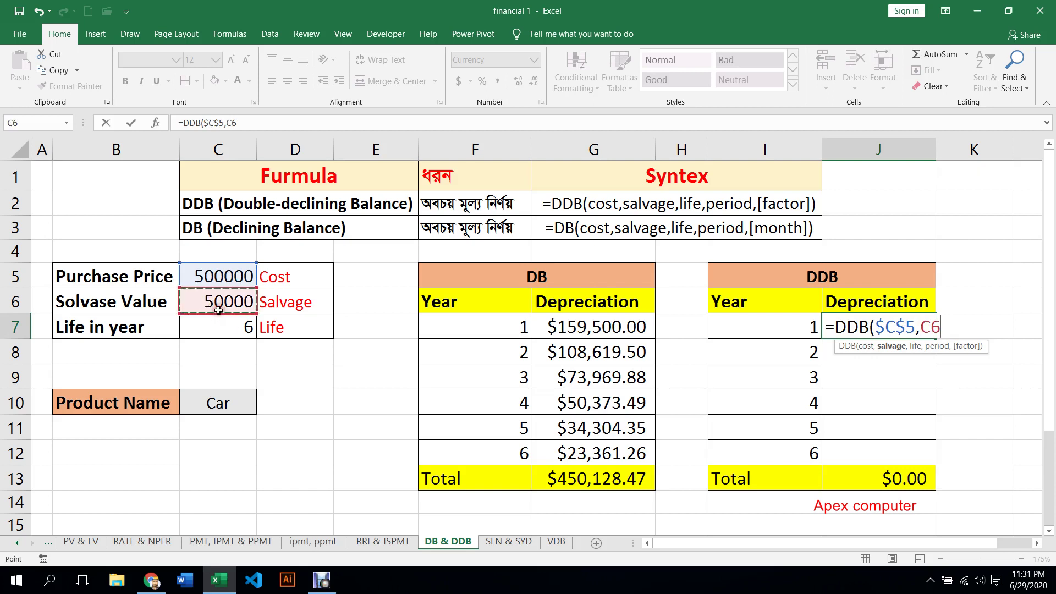
key("F4")
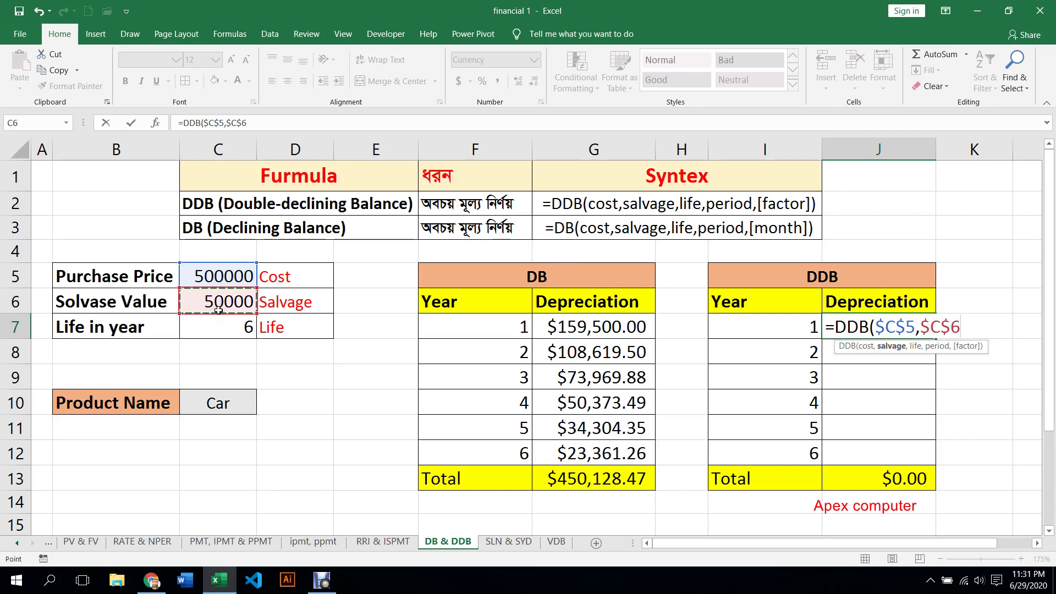
type(",")
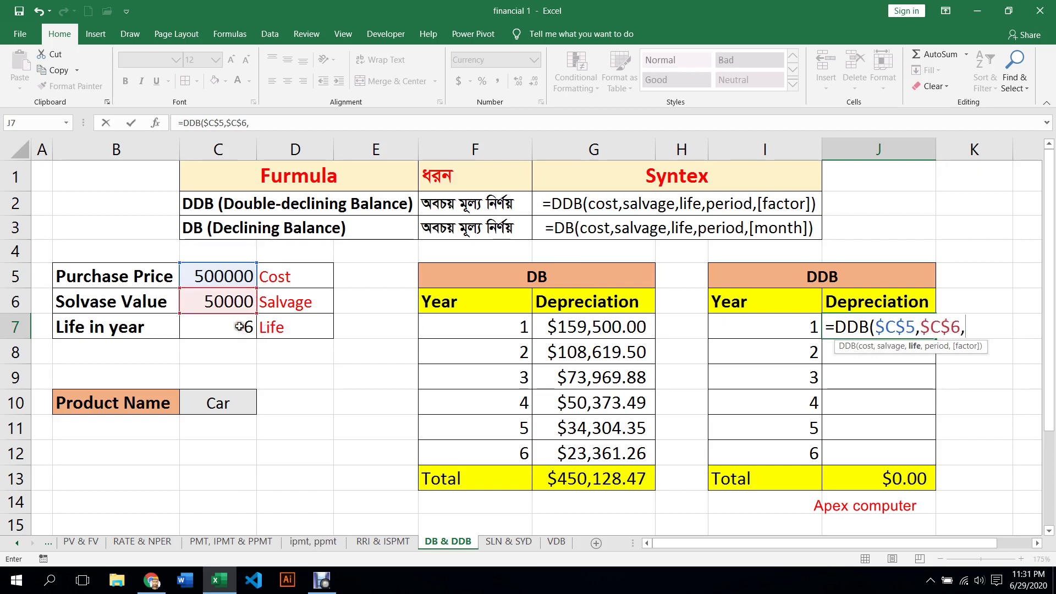
left_click(240, 327)
key("F4")
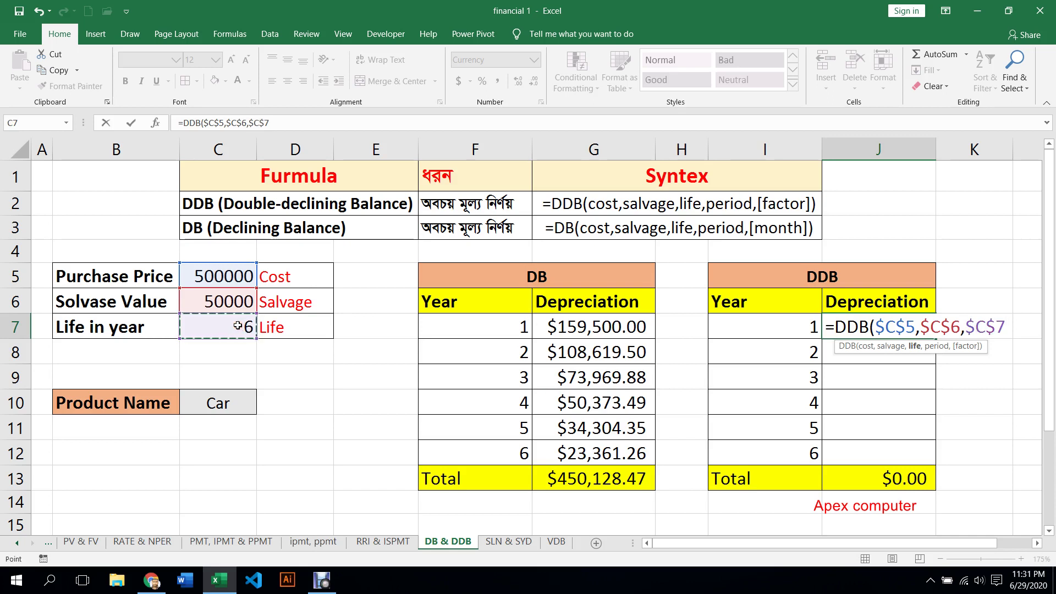
type(",")
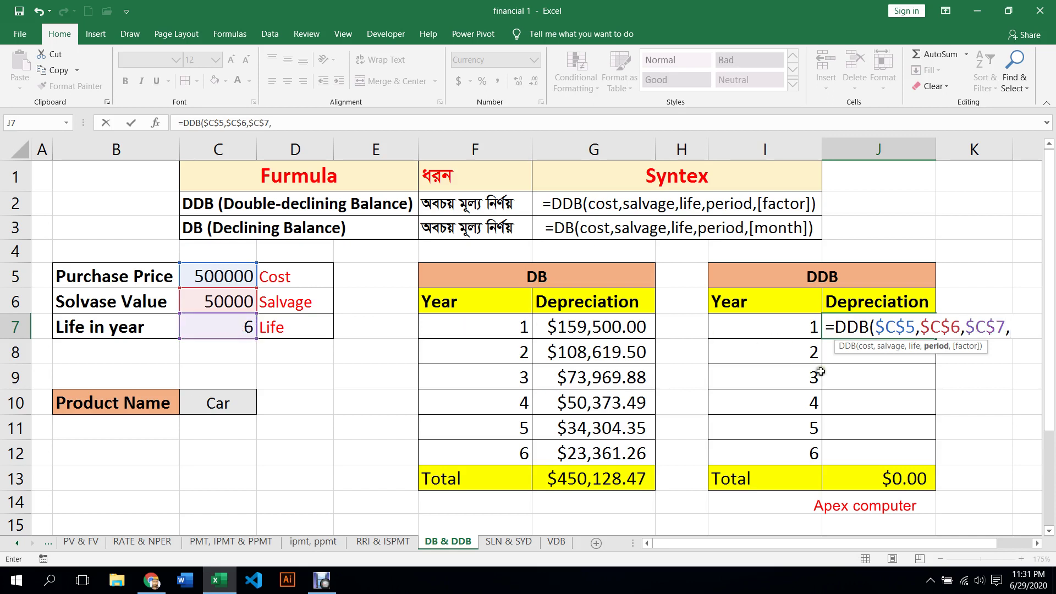
left_click(775, 324)
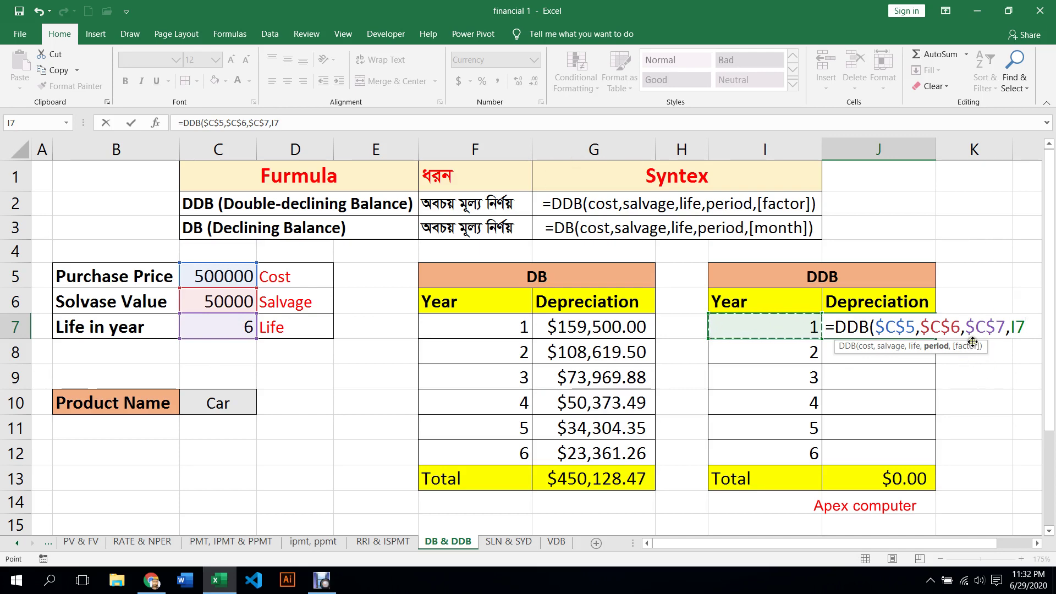
left_click(131, 123)
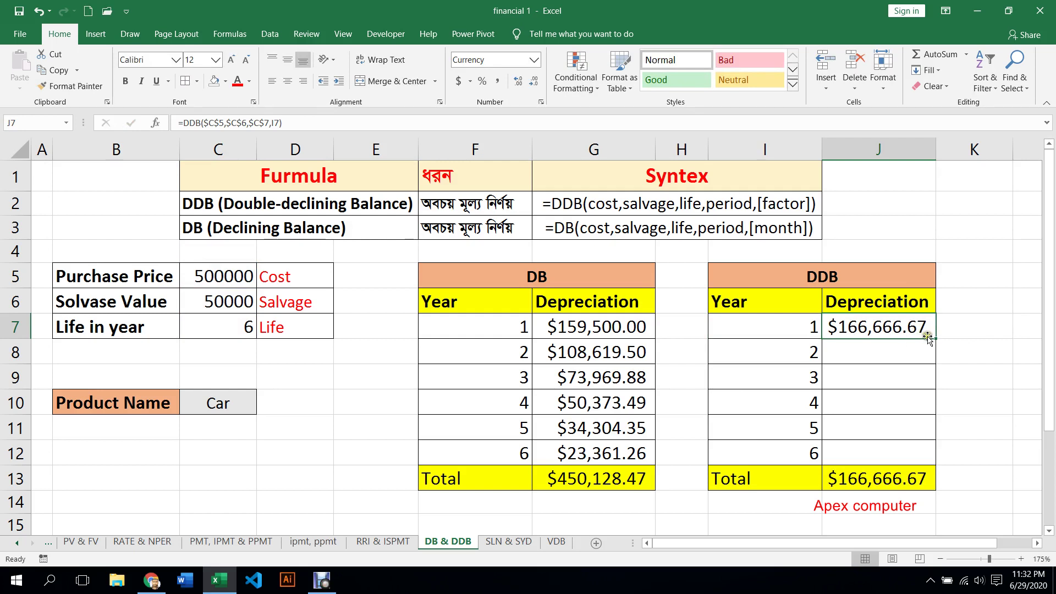
Step: Fill the DDB formula down to J12 and check the $450,000.00 SUM in J13
mouse_move(935, 339)
left_mouse_down()
mouse_move(908, 409)
mouse_move(913, 454)
left_mouse_up()
left_click(871, 354)
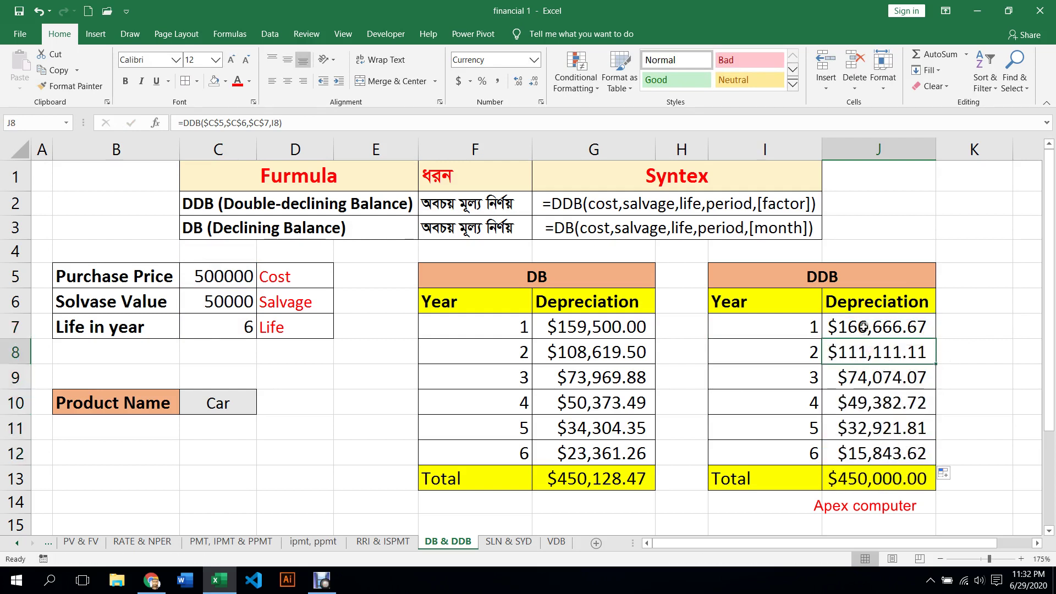
left_click(868, 327)
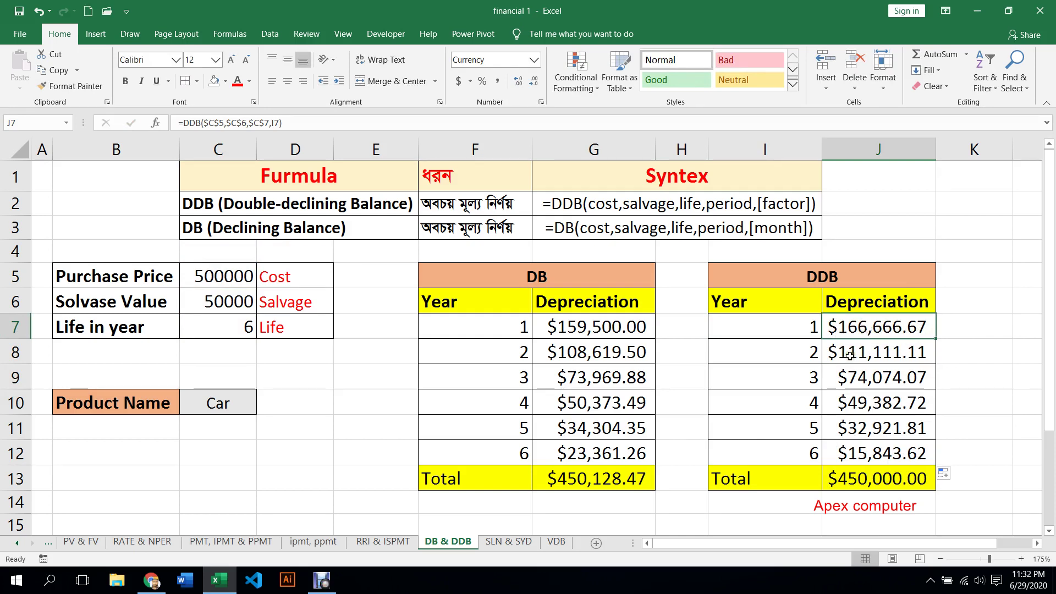
left_click_drag(881, 326, 875, 446)
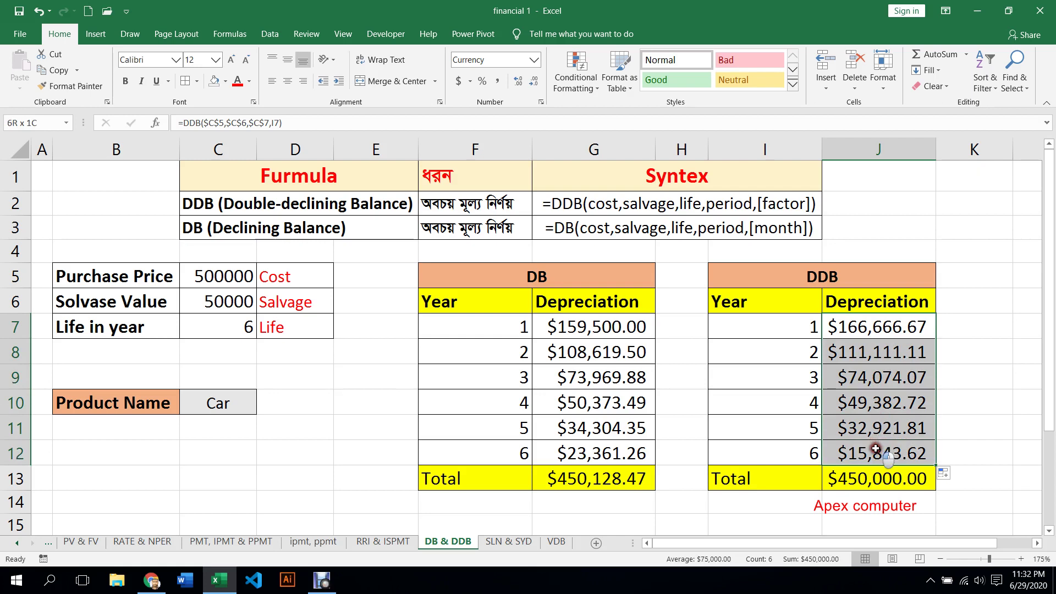
left_click(851, 486)
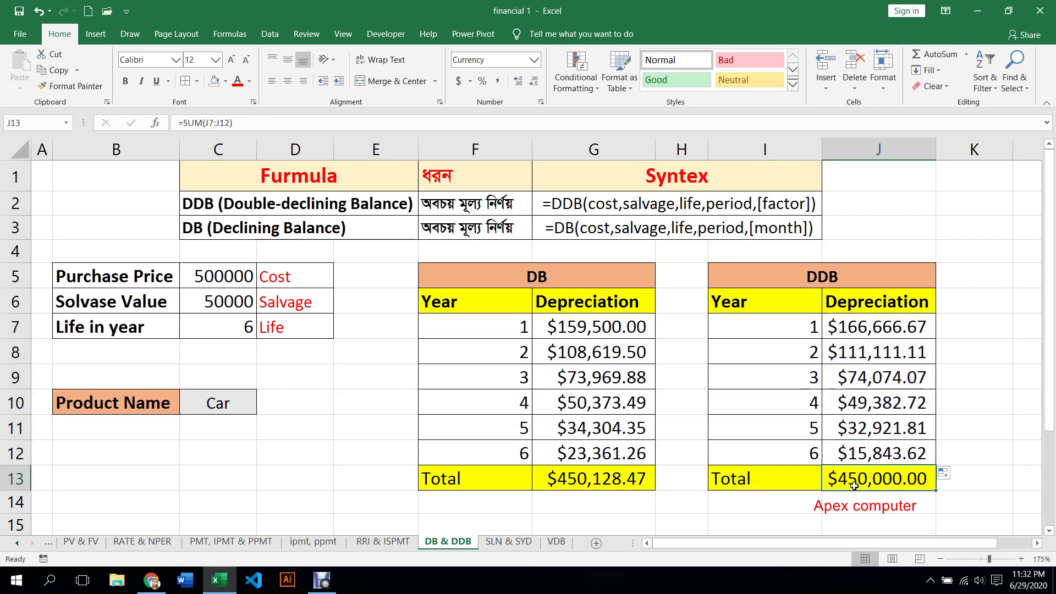
Step: Select the DB and DDB tables, then switch to the SLN & SYD sheet
left_click_drag(555, 276, 529, 451)
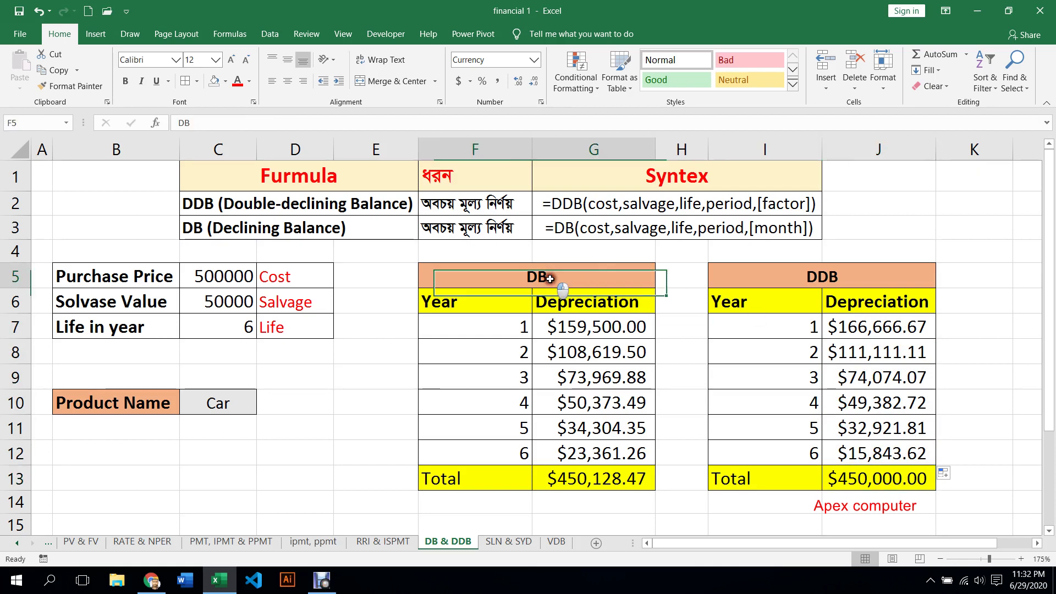
left_click_drag(847, 274, 851, 488)
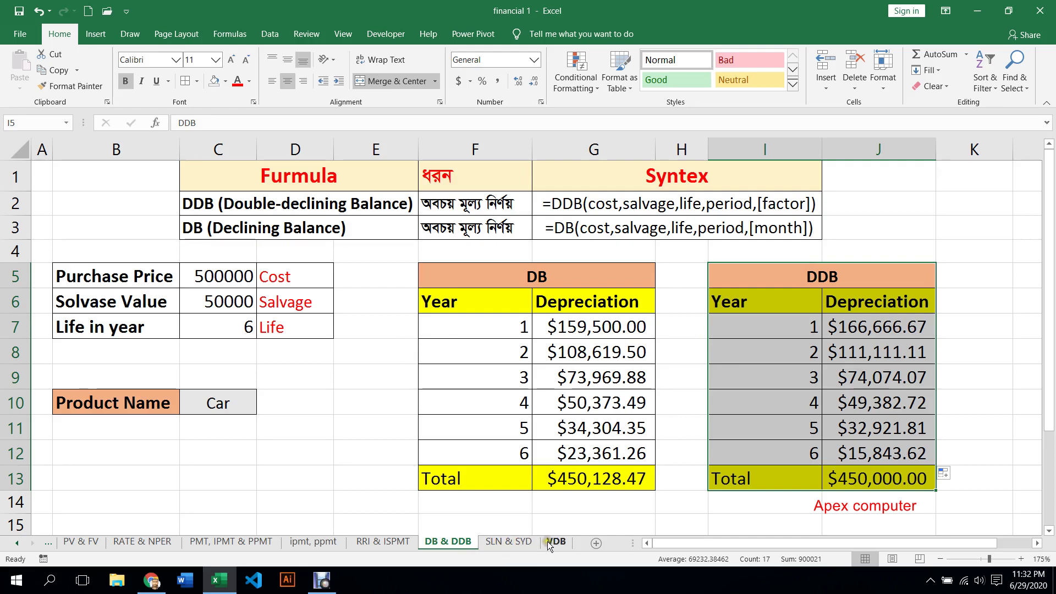
left_click(523, 543)
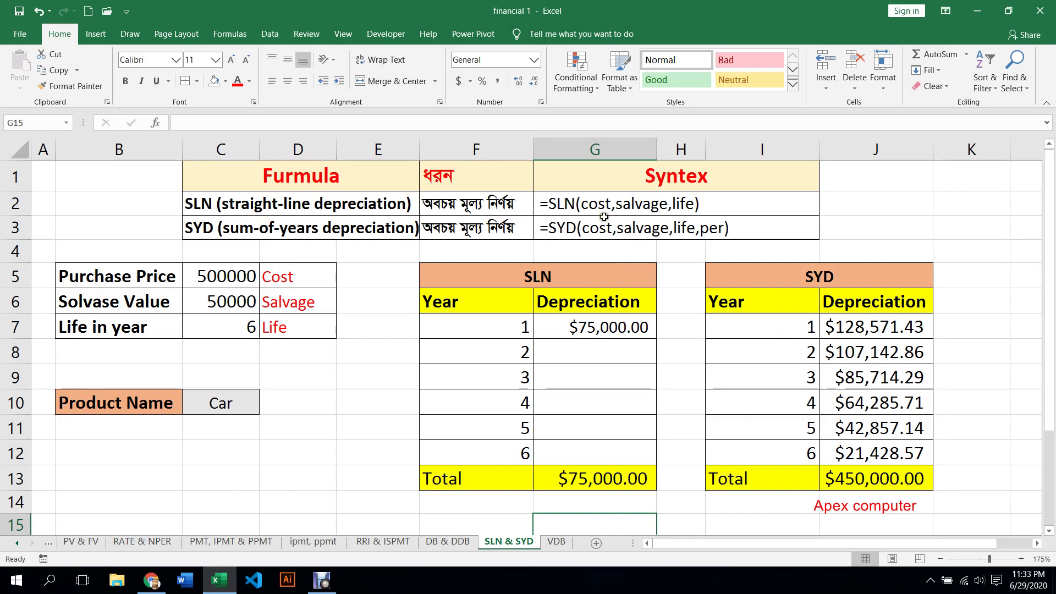
left_click(740, 234)
left_click(729, 205)
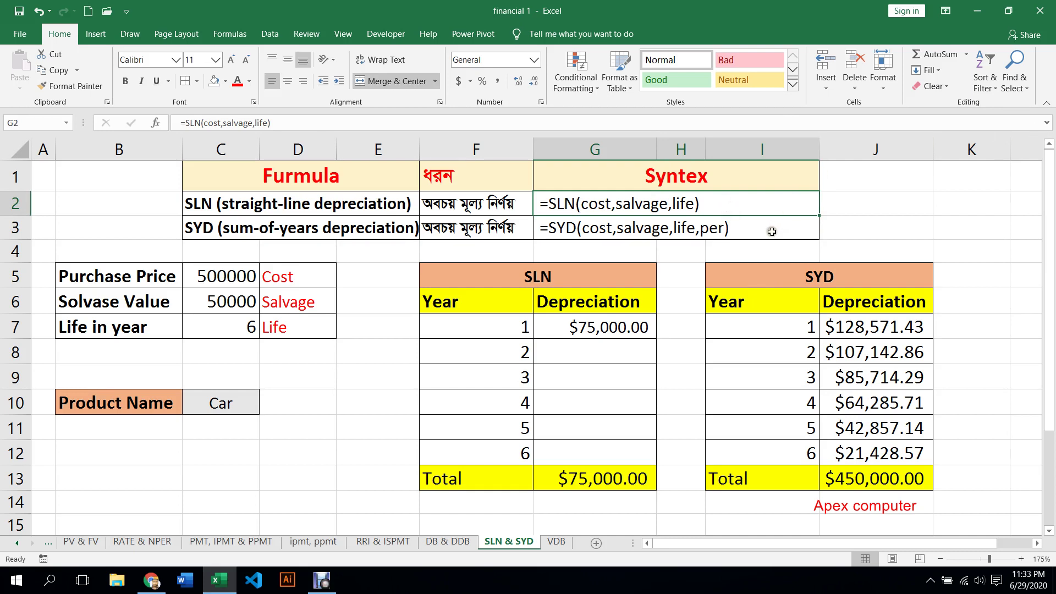
left_click(889, 230)
left_click(679, 201)
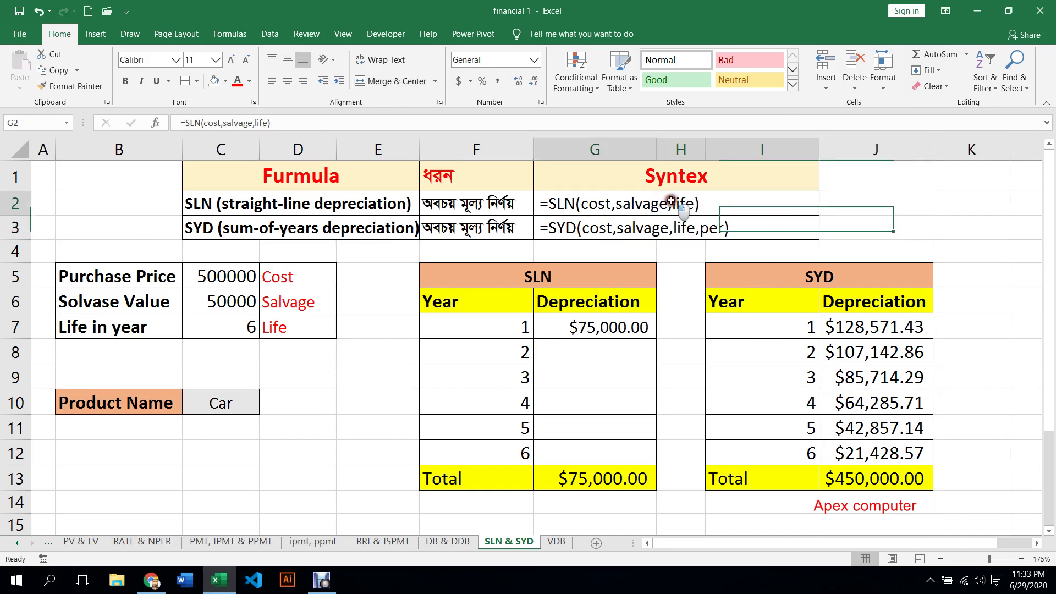
left_click(692, 230)
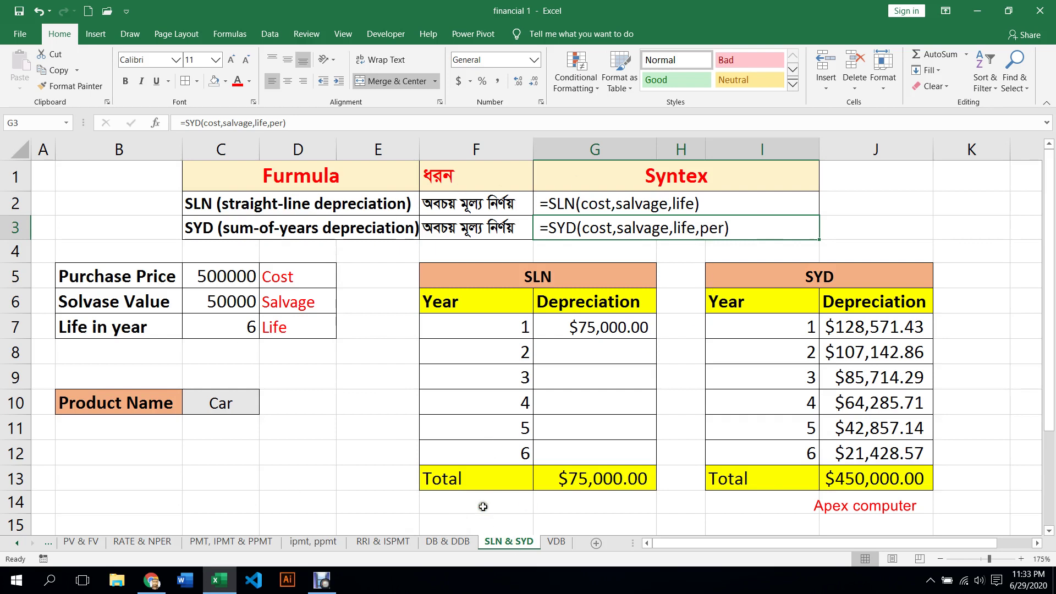
left_click(371, 303)
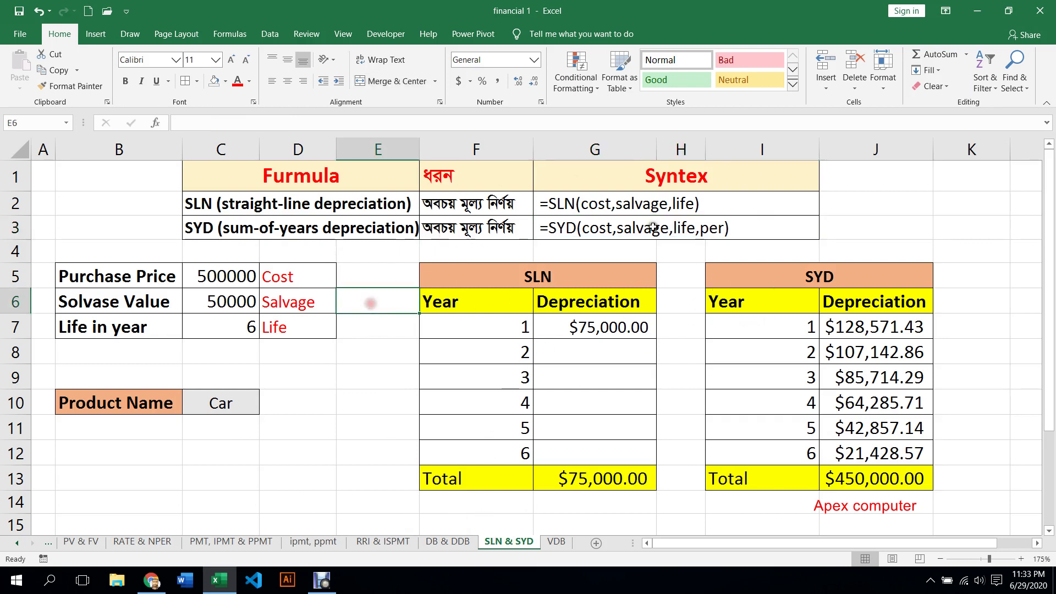
left_click(343, 272)
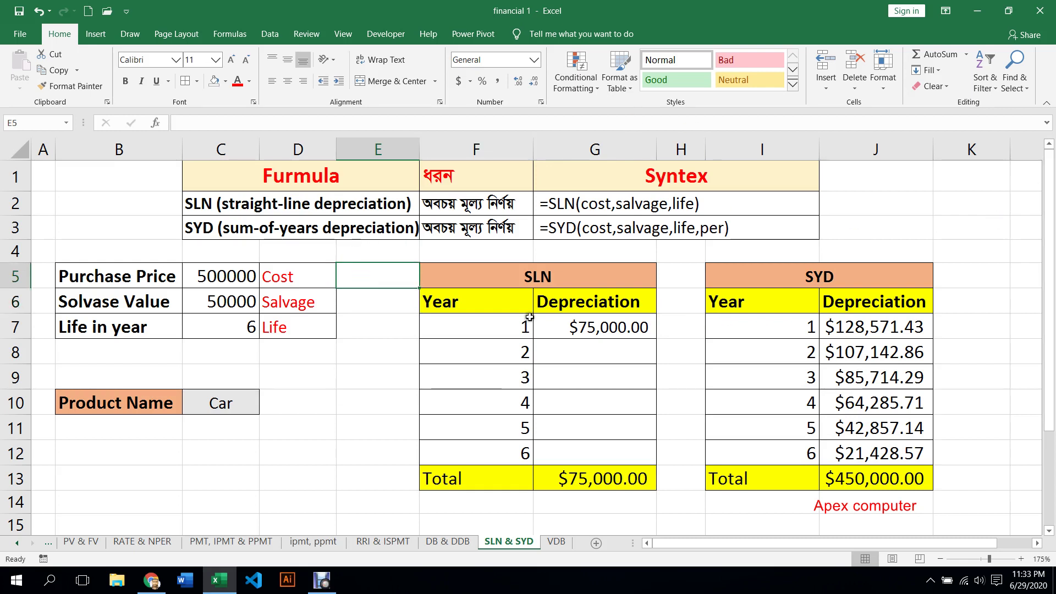
left_click(342, 362)
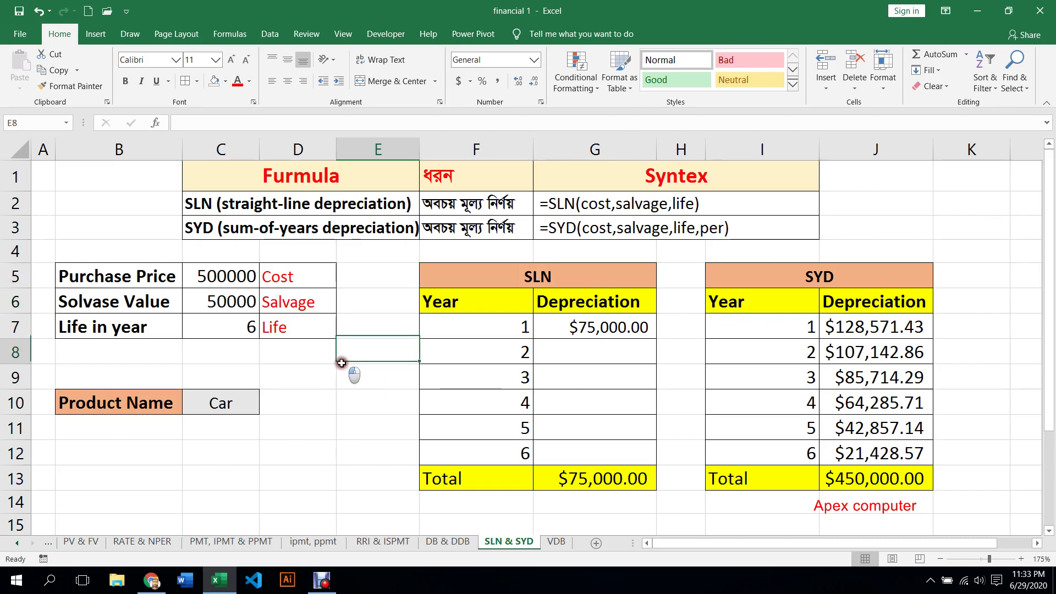
Step: Clear the SLN year-1 value in G7 and the SYD values in J7:J12
left_click(617, 329)
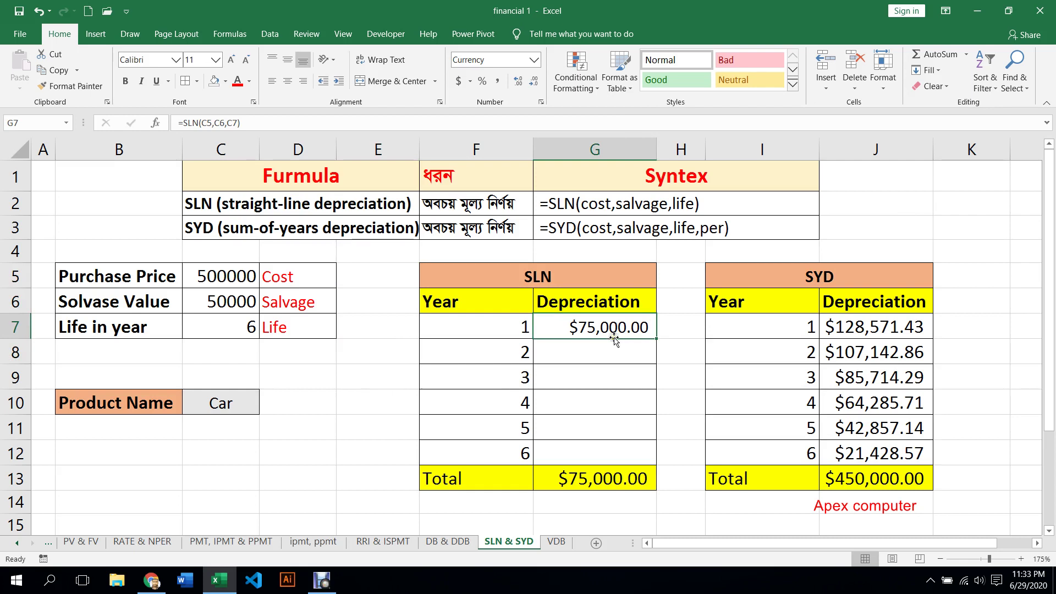
key("Delete")
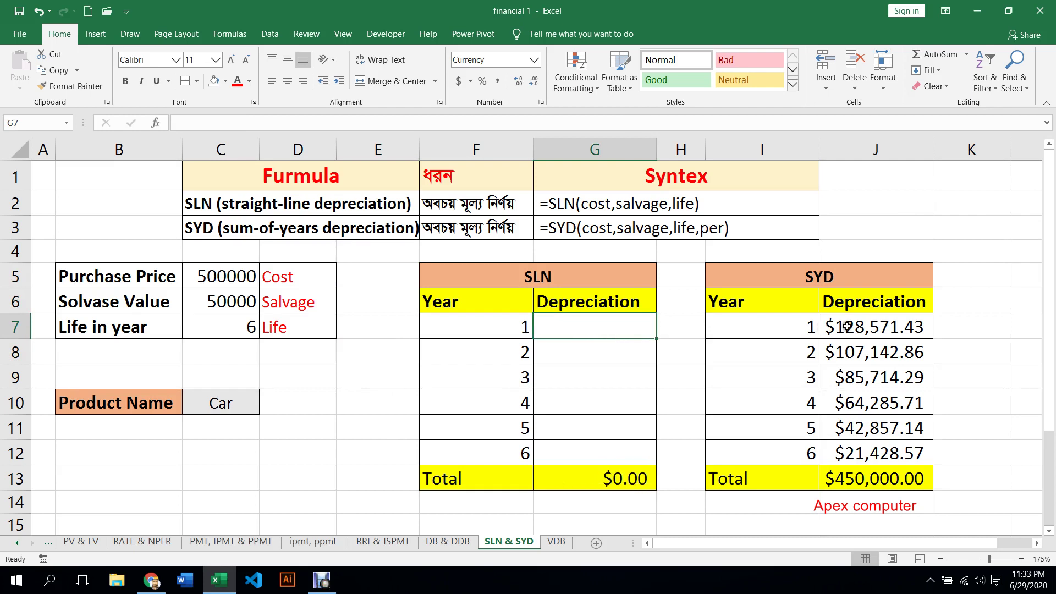
left_click_drag(850, 326, 865, 443)
key("Delete")
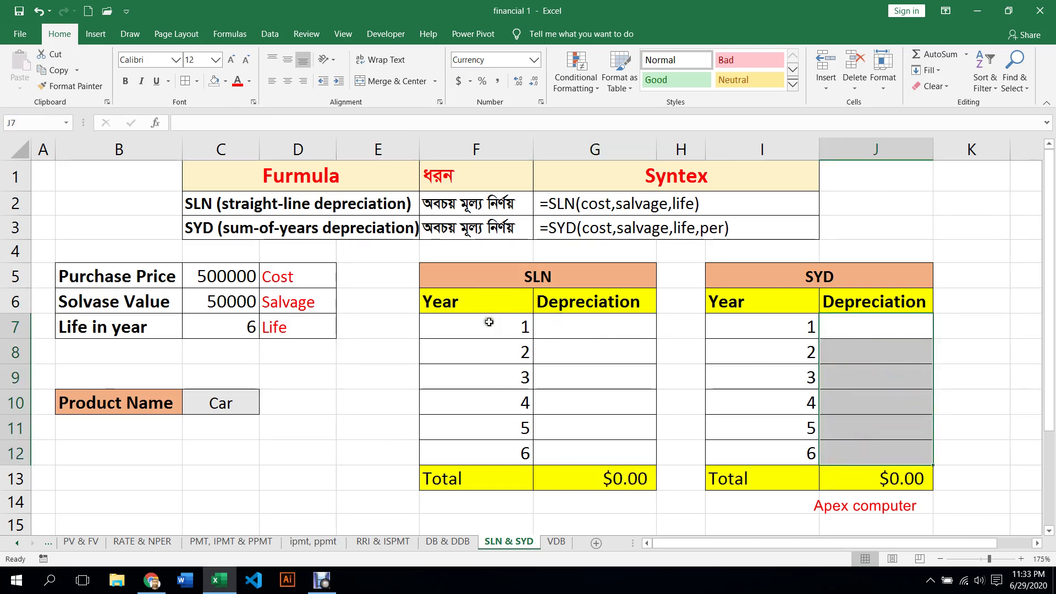
Step: Remove years 2–6 from the SLN Year column, then return to the DB & DDB sheet
left_click_drag(488, 324, 526, 449)
left_click_drag(514, 346, 533, 455)
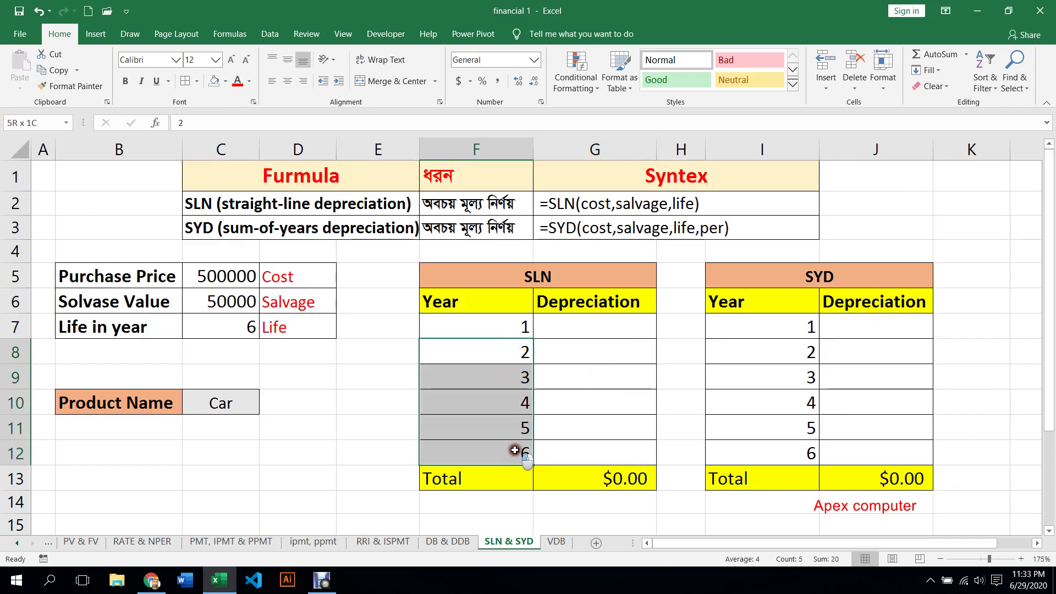
left_click_drag(533, 455, 583, 357)
left_click(585, 330)
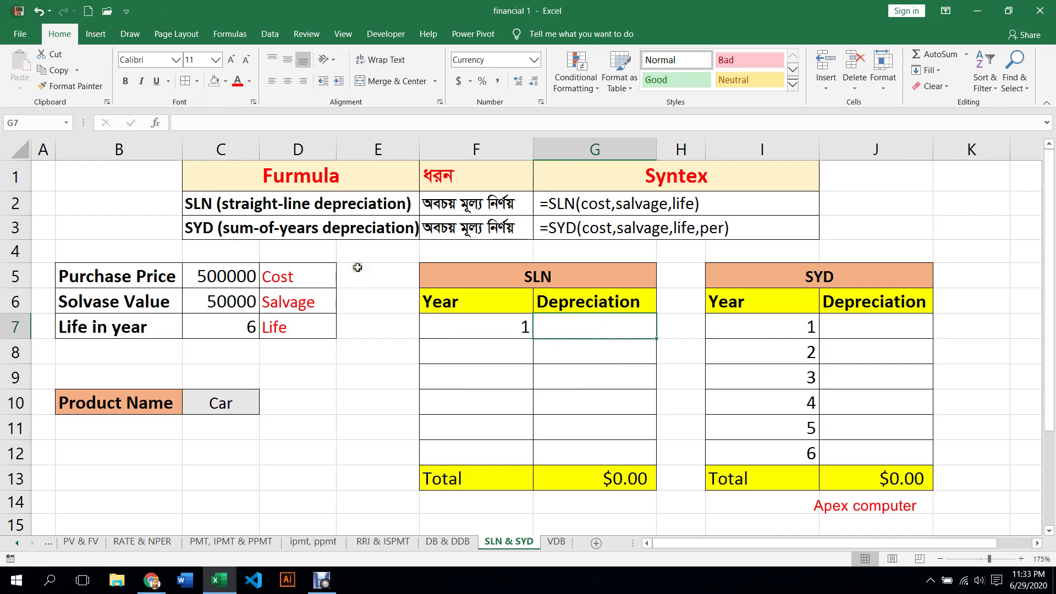
left_click(300, 327)
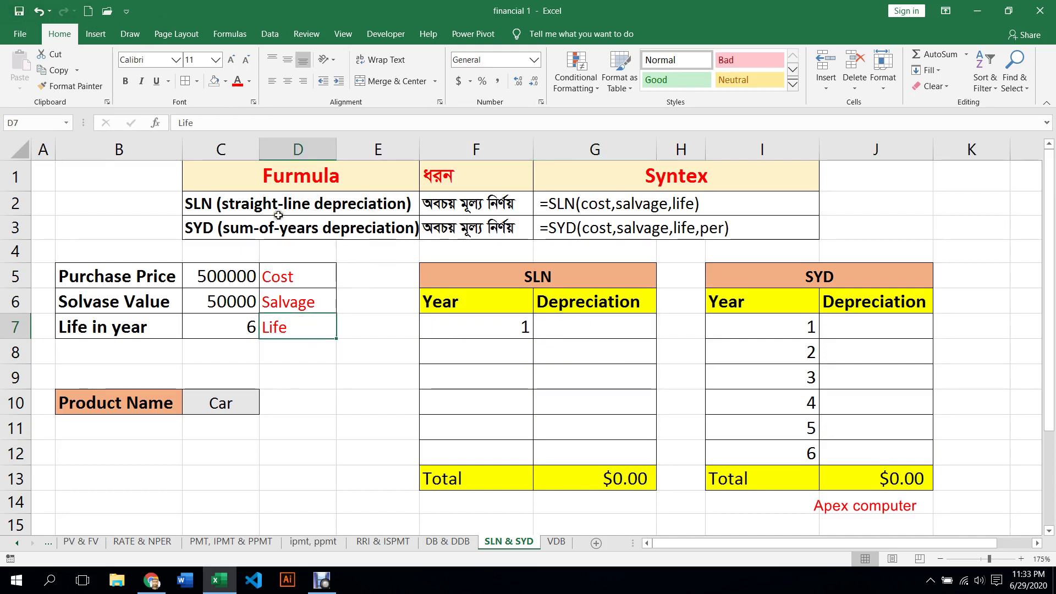
left_click(553, 327)
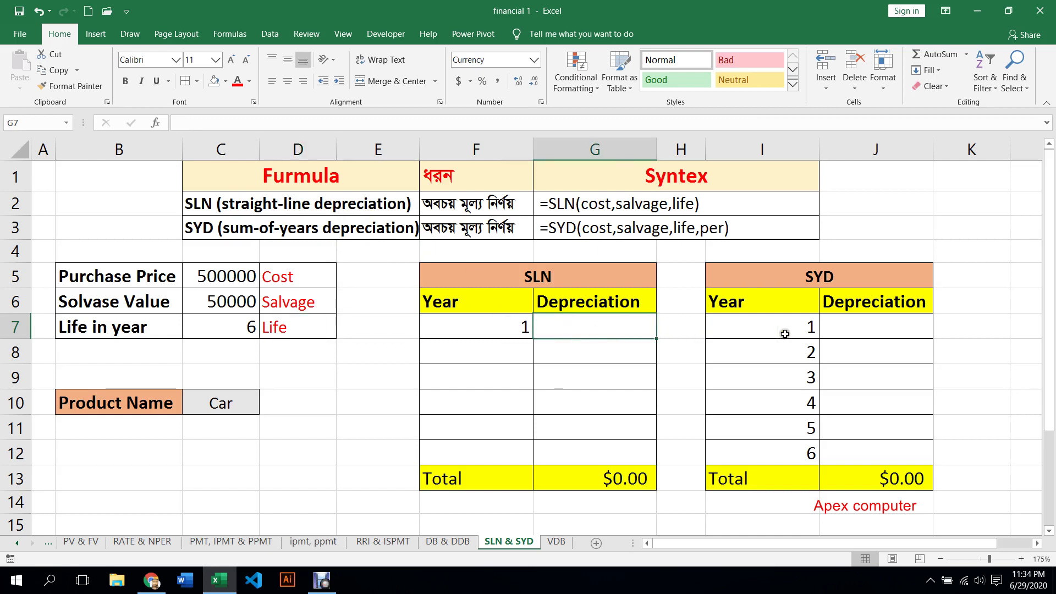
left_click(446, 544)
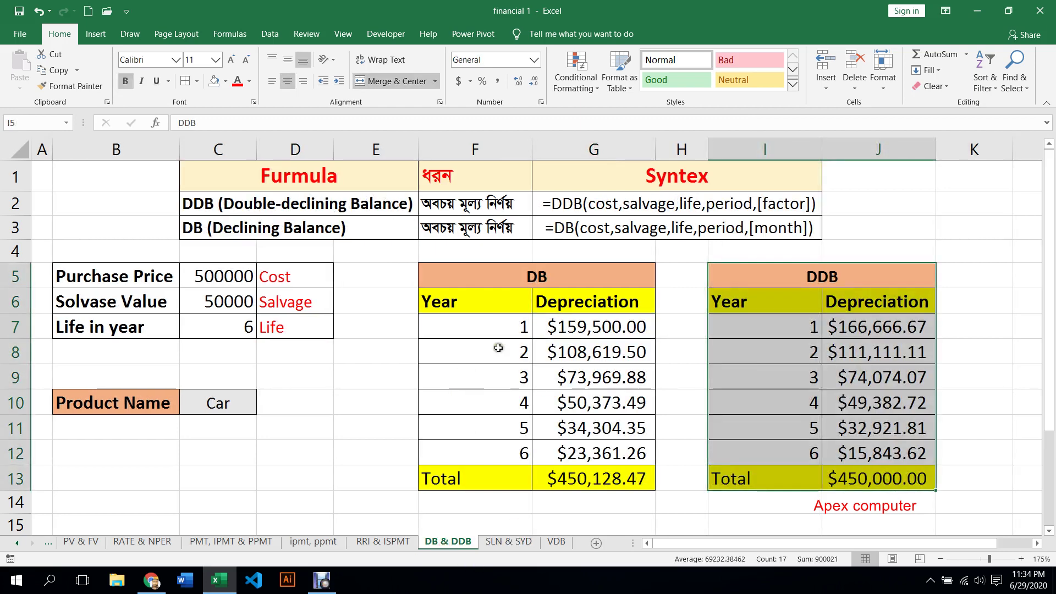
Step: Review the year-1 and year-2 DB formulas in G7 and G8, then go back to SLN & SYD
left_click(573, 326)
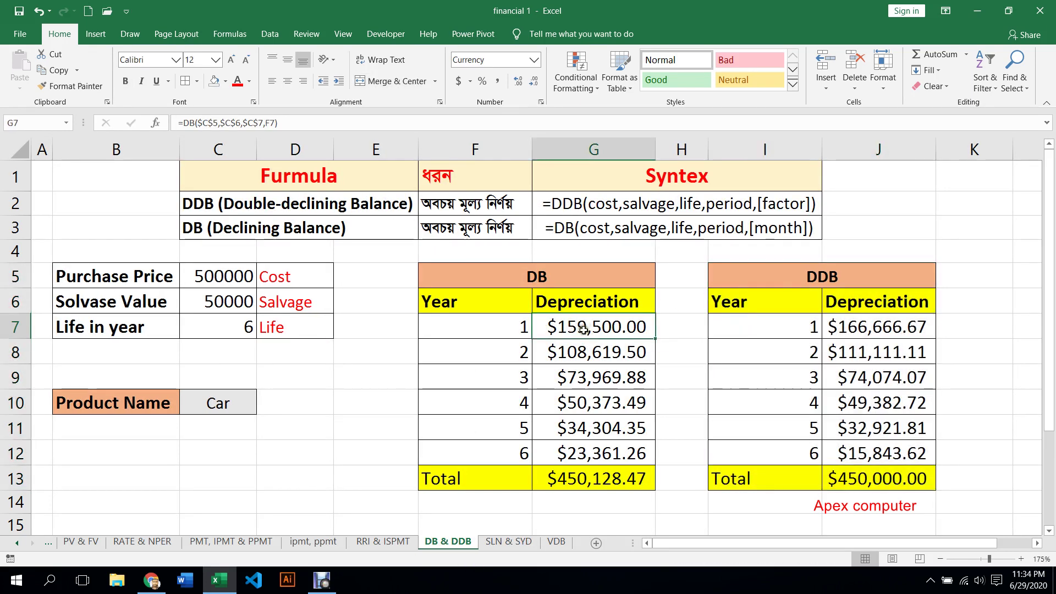
left_click(587, 326)
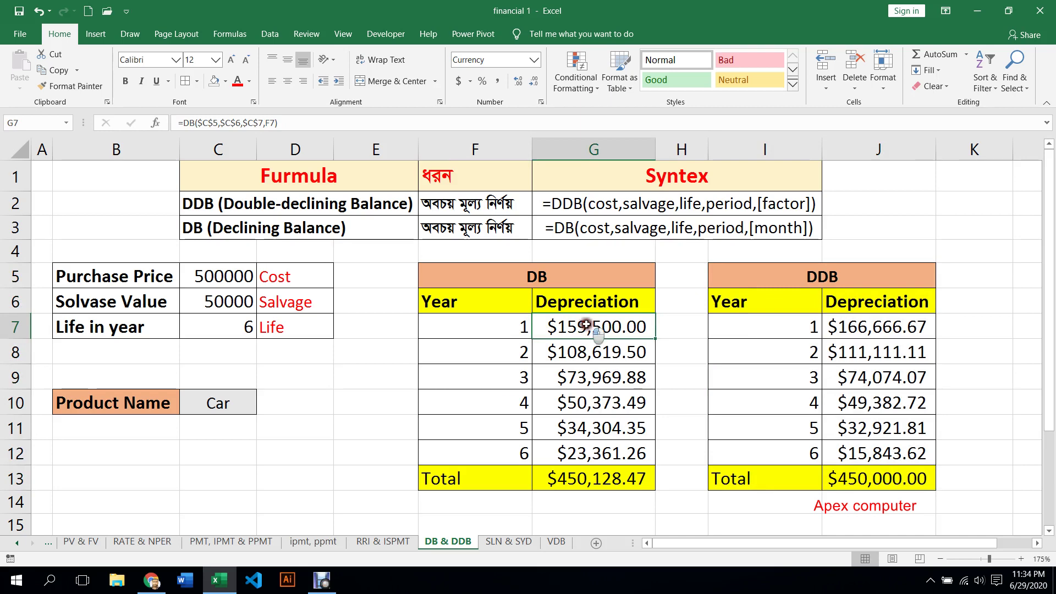
left_click(526, 352)
left_click(598, 353)
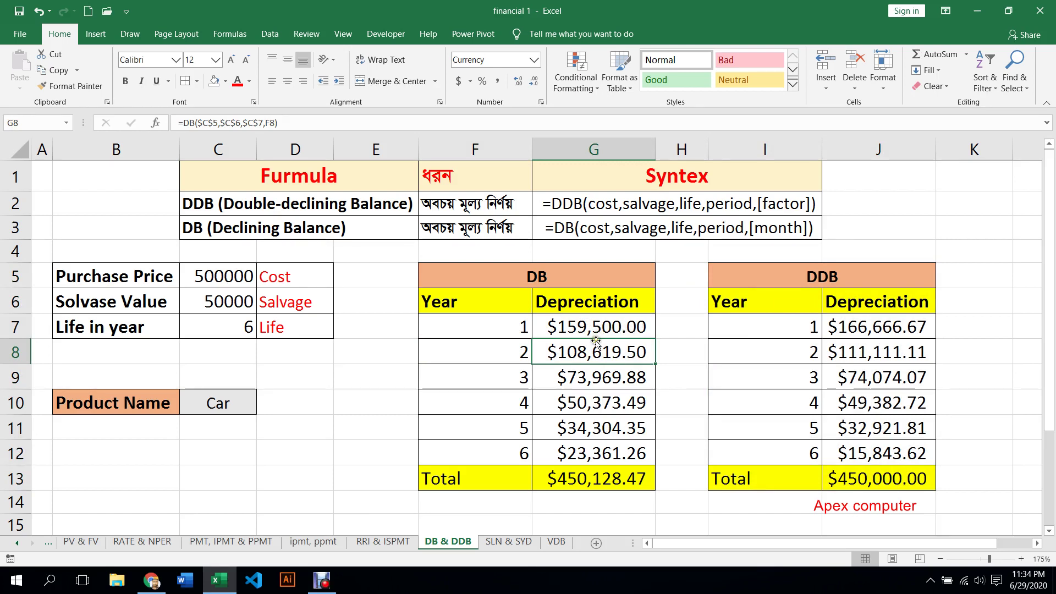
left_click(620, 327)
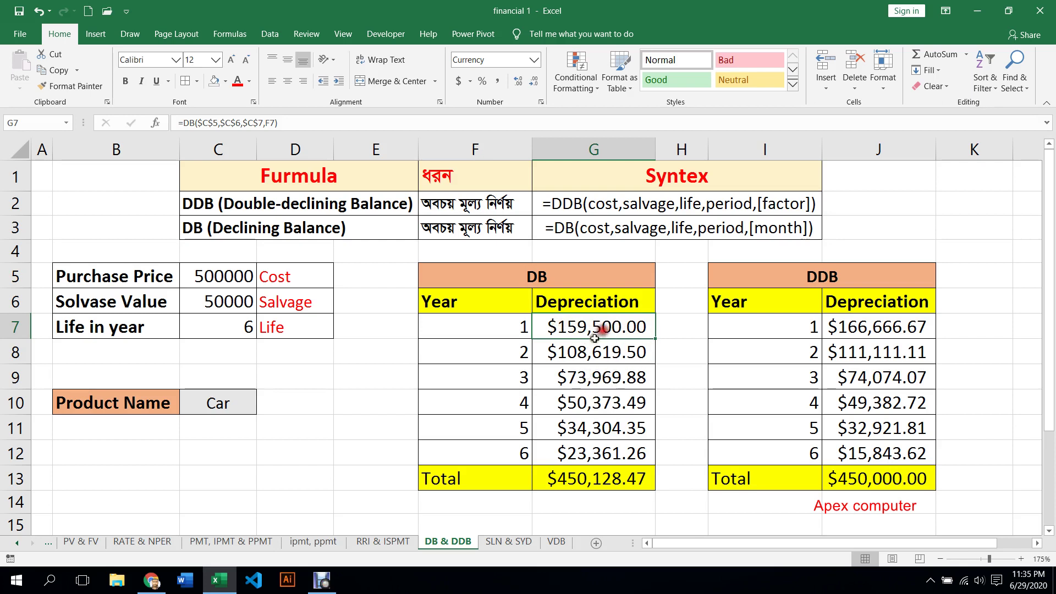
left_click(578, 352)
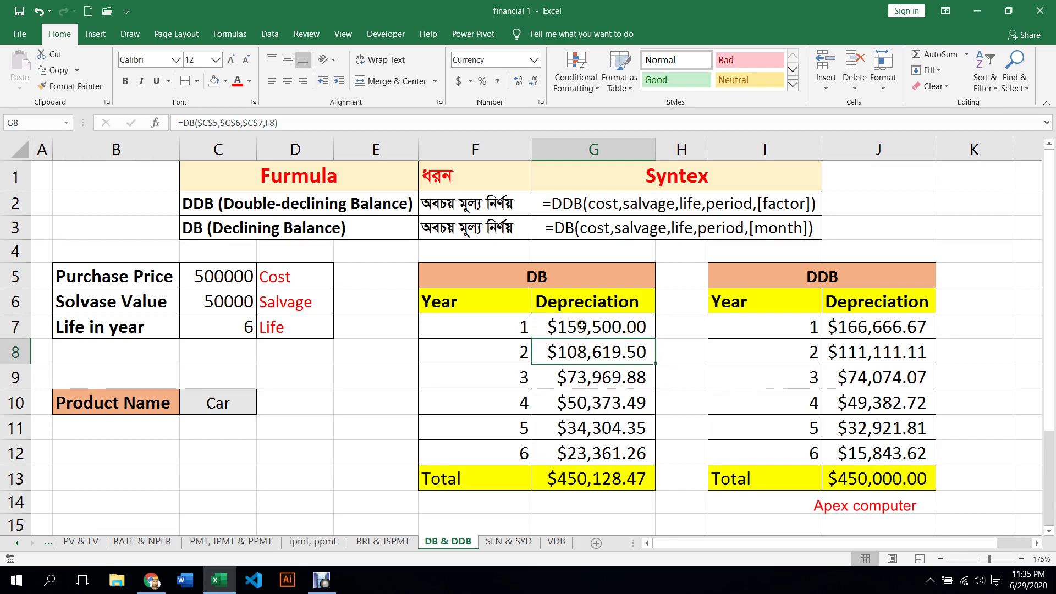
left_click(508, 541)
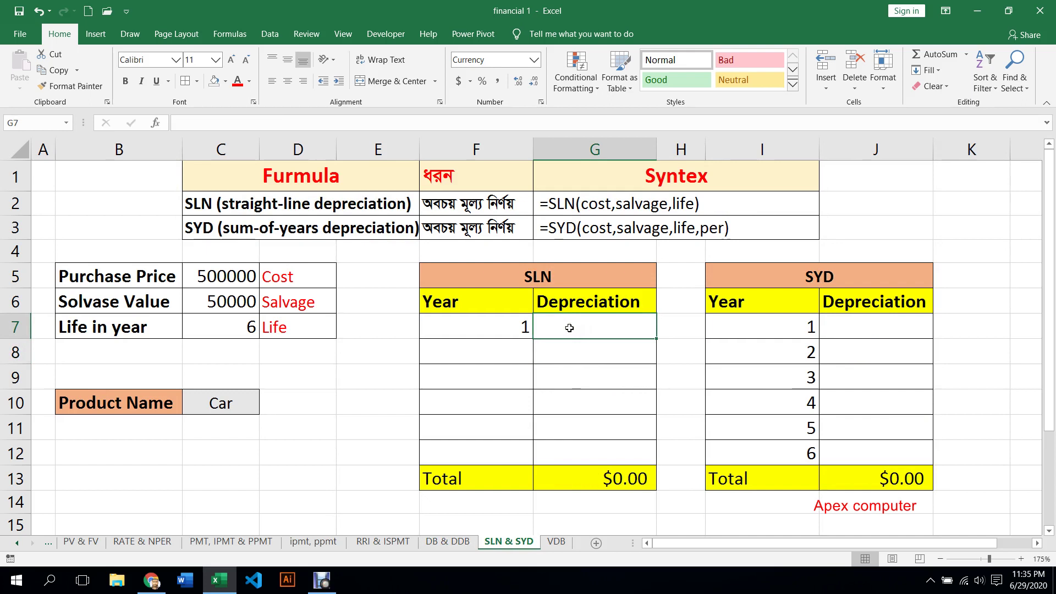
Step: Enter =SLN(C5,C6,C7) in G7, giving $75,000.00 straight-line depreciation for year 1
type("=")
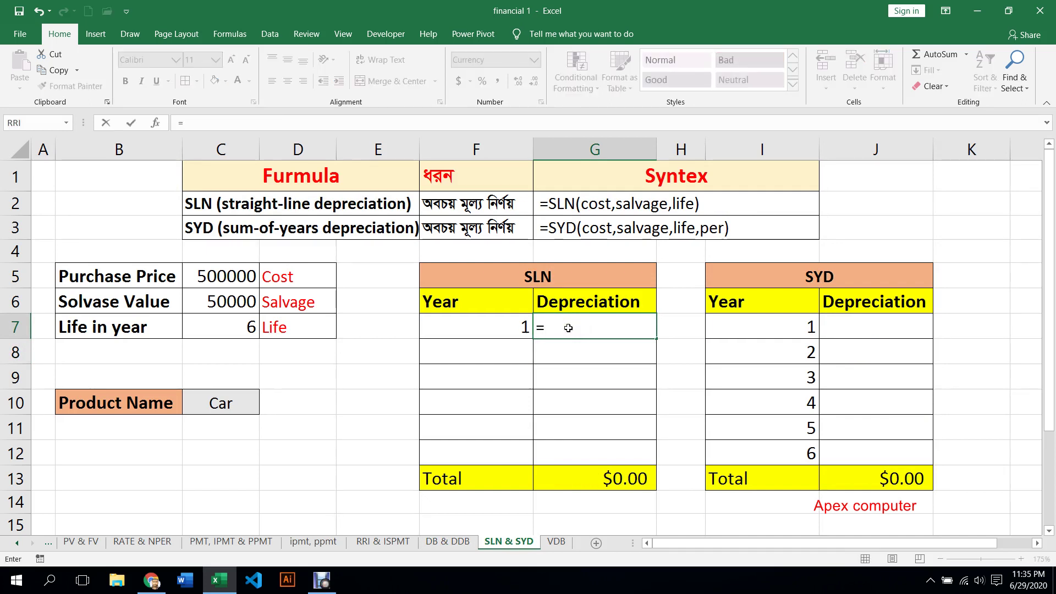
type("sn")
key("BackSpace")
type("k")
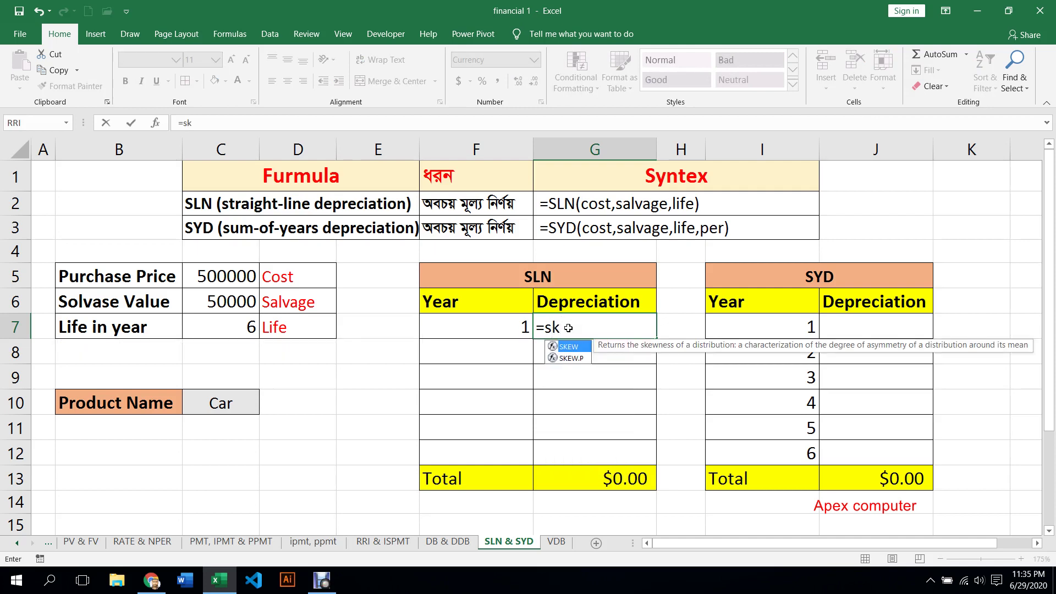
key("BackSpace")
type("ln")
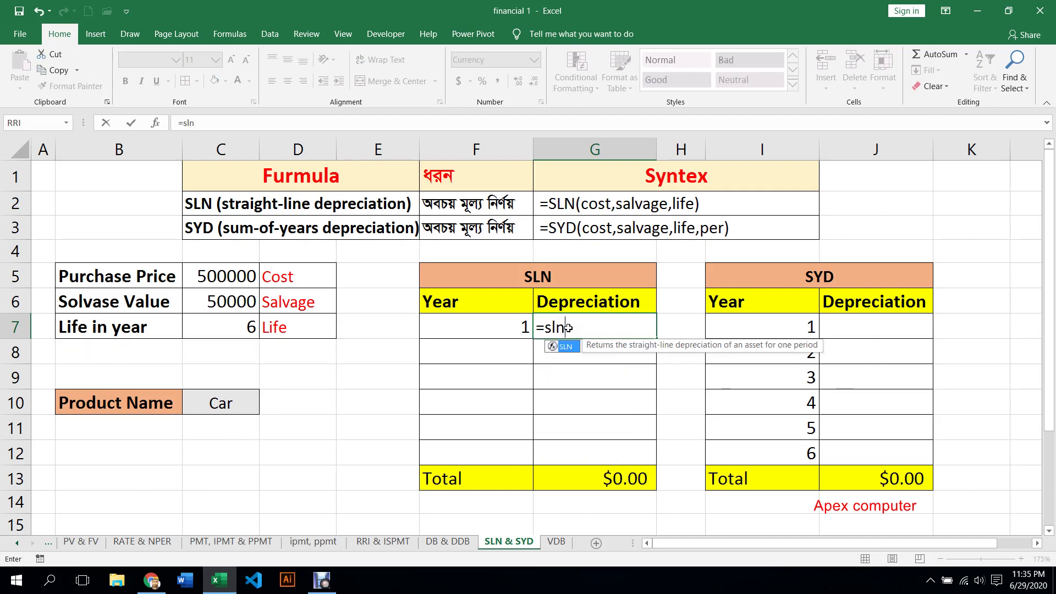
key("Tab")
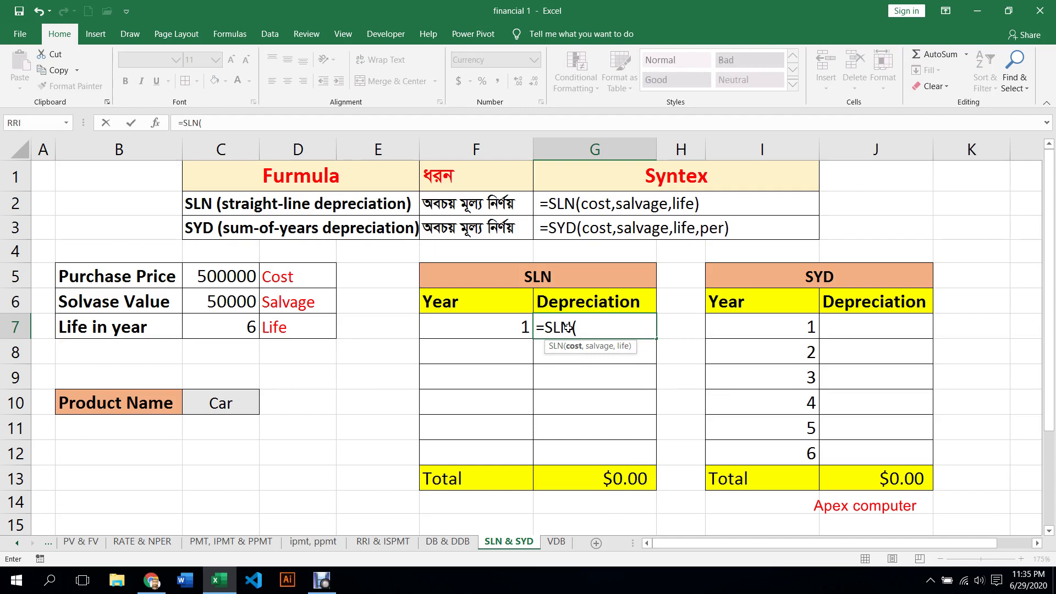
left_click(220, 277)
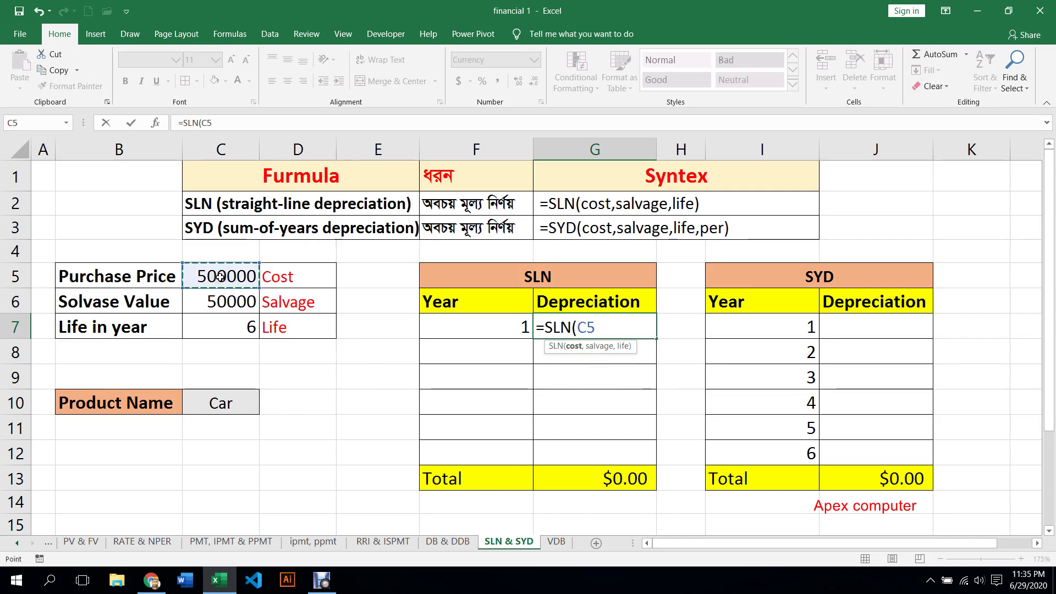
type(",")
left_click(236, 301)
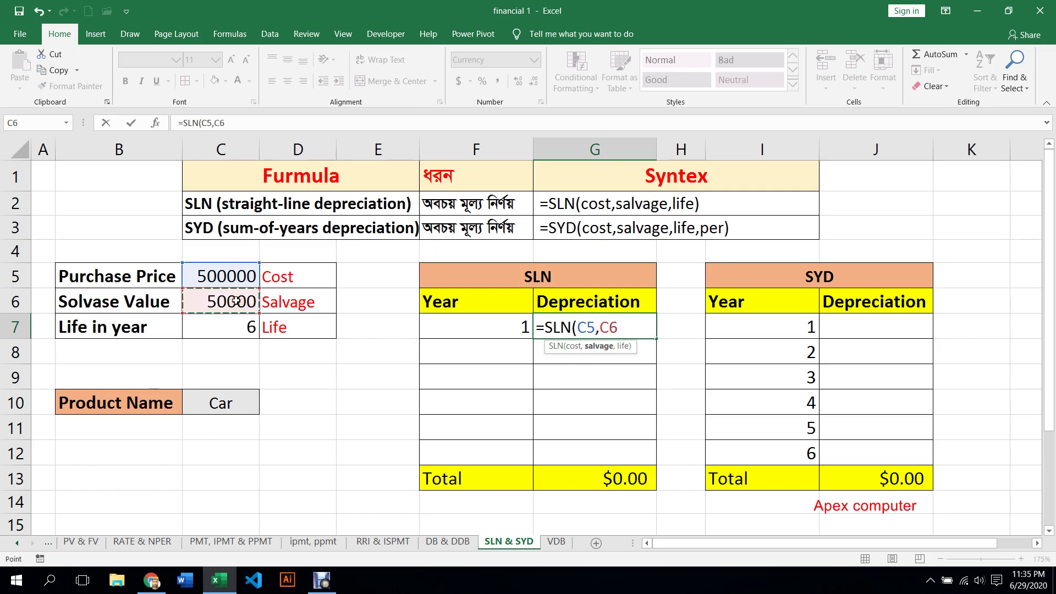
type(",")
left_click(236, 326)
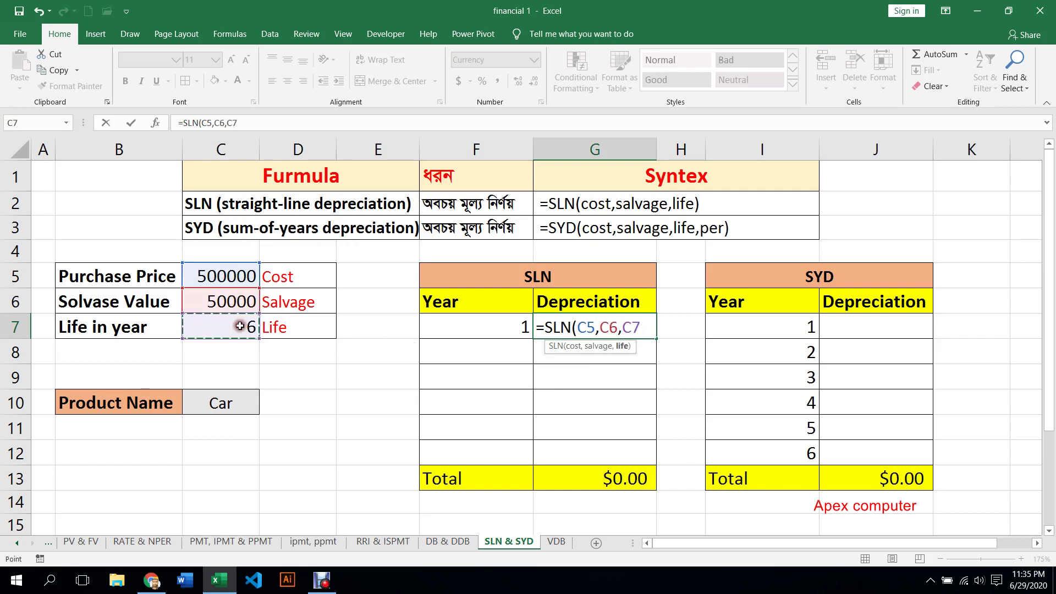
left_click(130, 125)
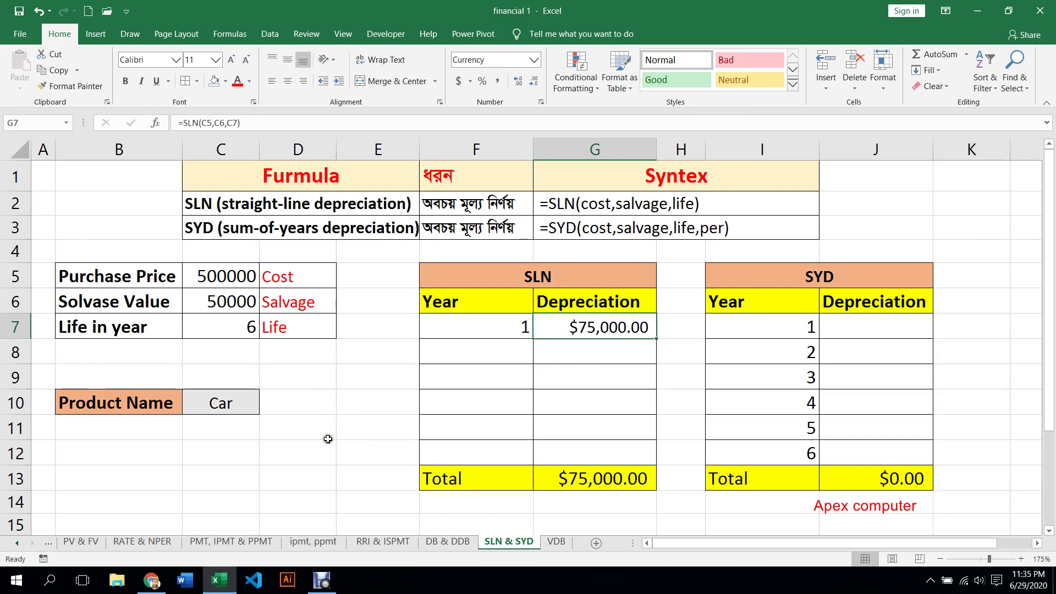
Step: Put =G7*6 in D12 so it shows $450,000.00 over six years
left_click(304, 448)
type("=")
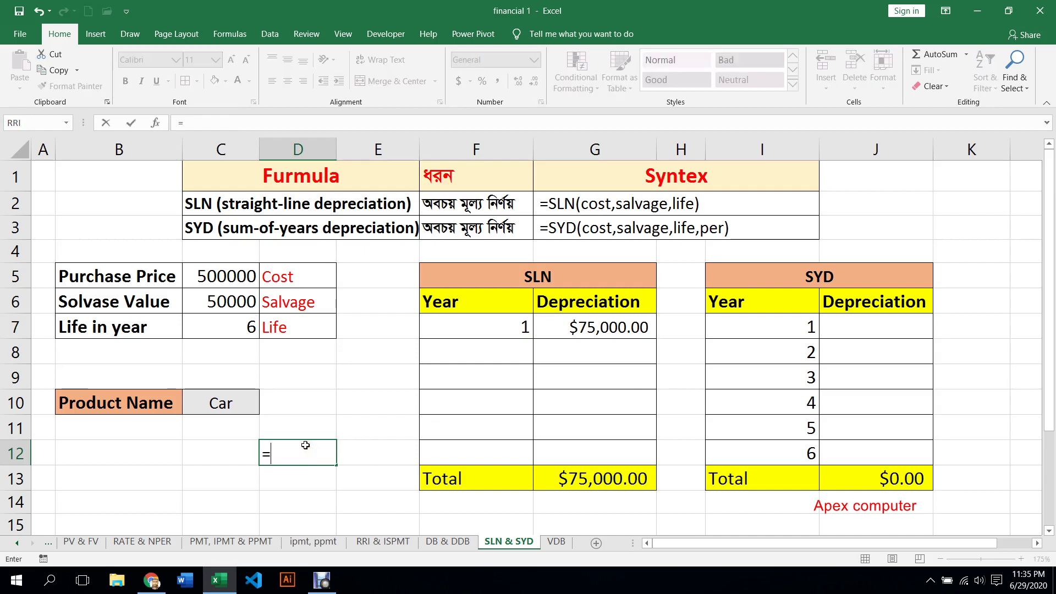
left_click(598, 326)
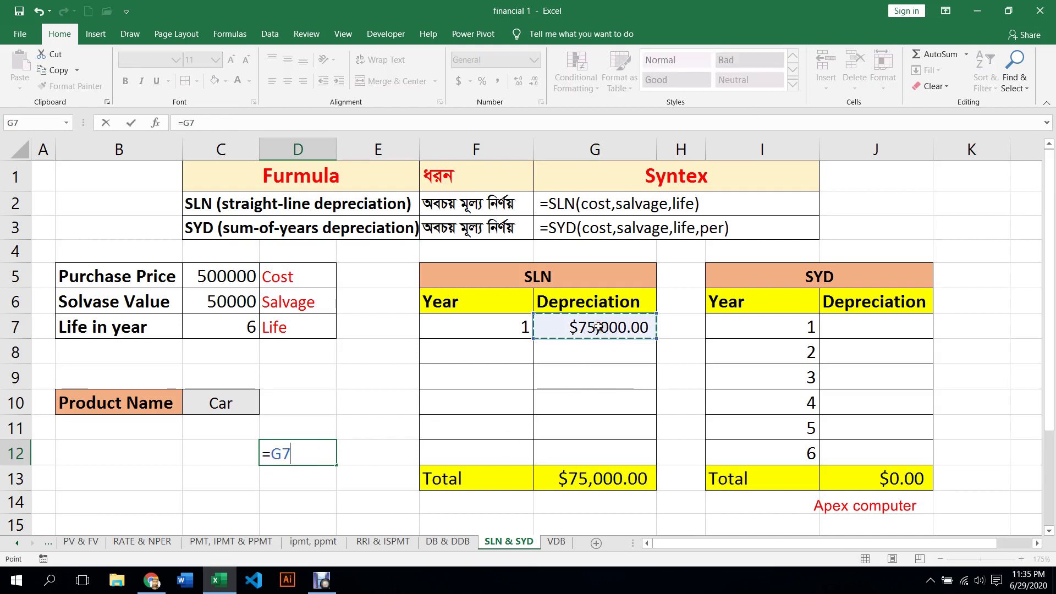
type("*")
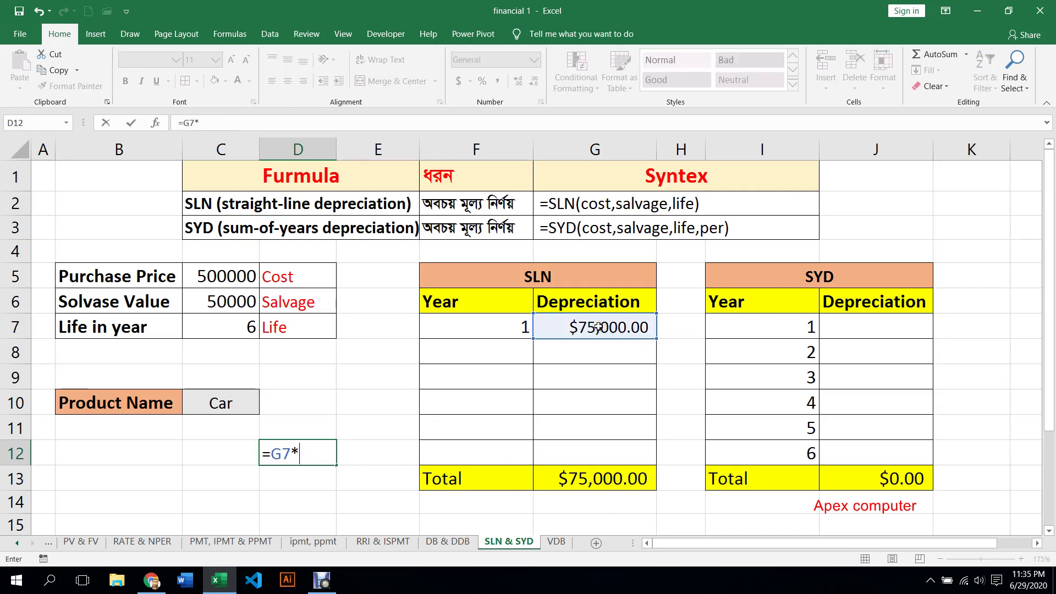
key("Return")
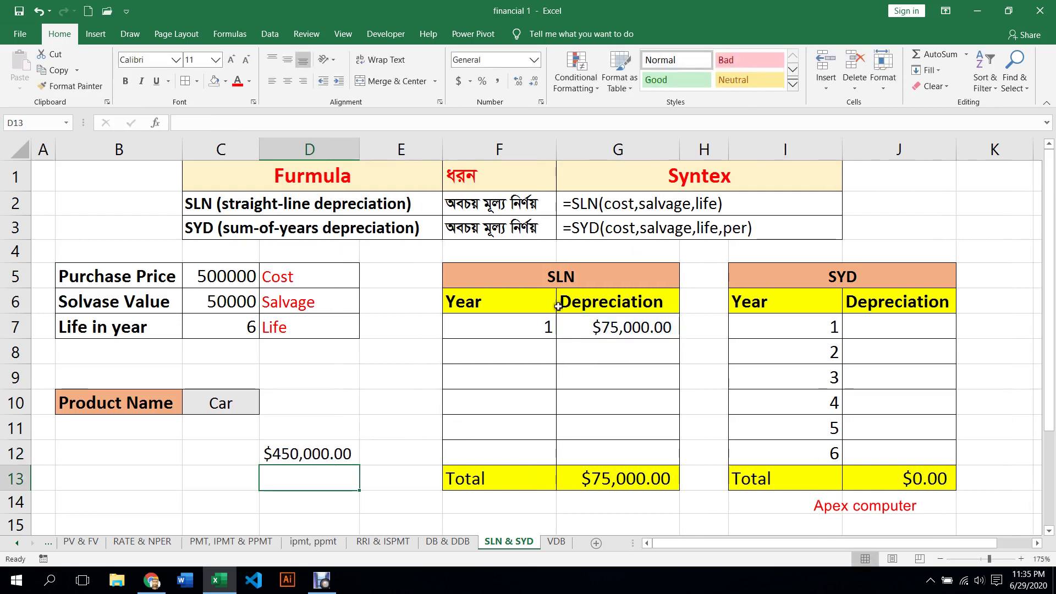
left_click(348, 454)
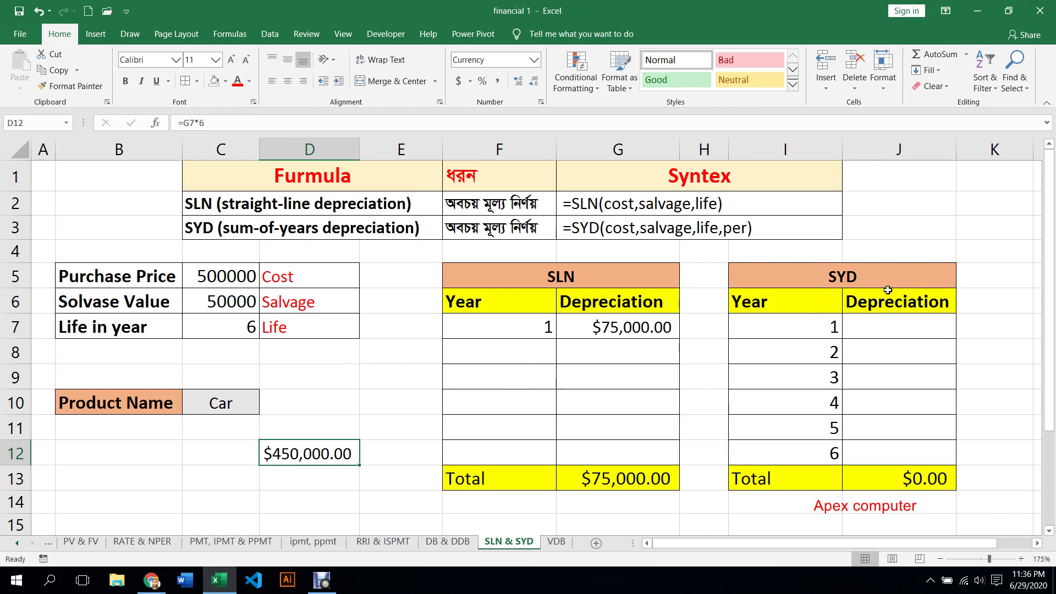
Step: Enter =SYD($C$5,$C$6,$C$7,I7) in J7, giving $128,571.43 for year 1
left_click(879, 329)
type("=")
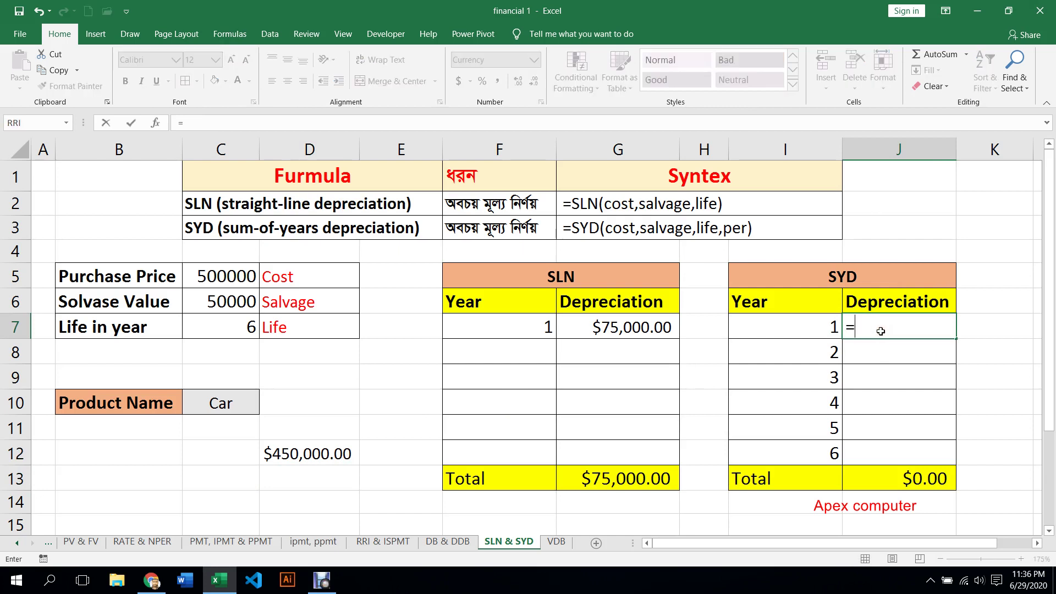
type("syd")
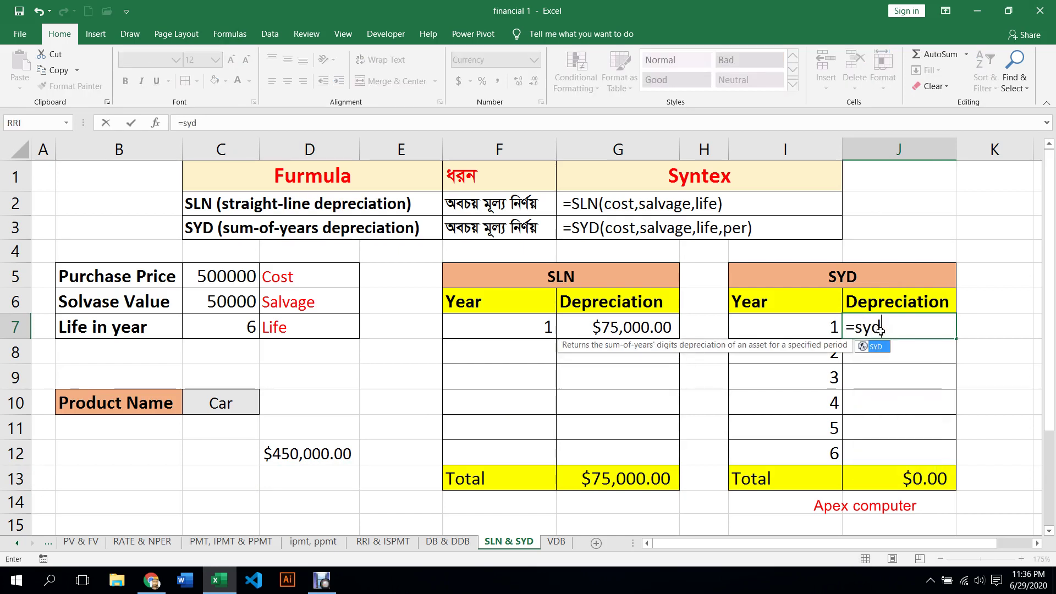
key("Tab")
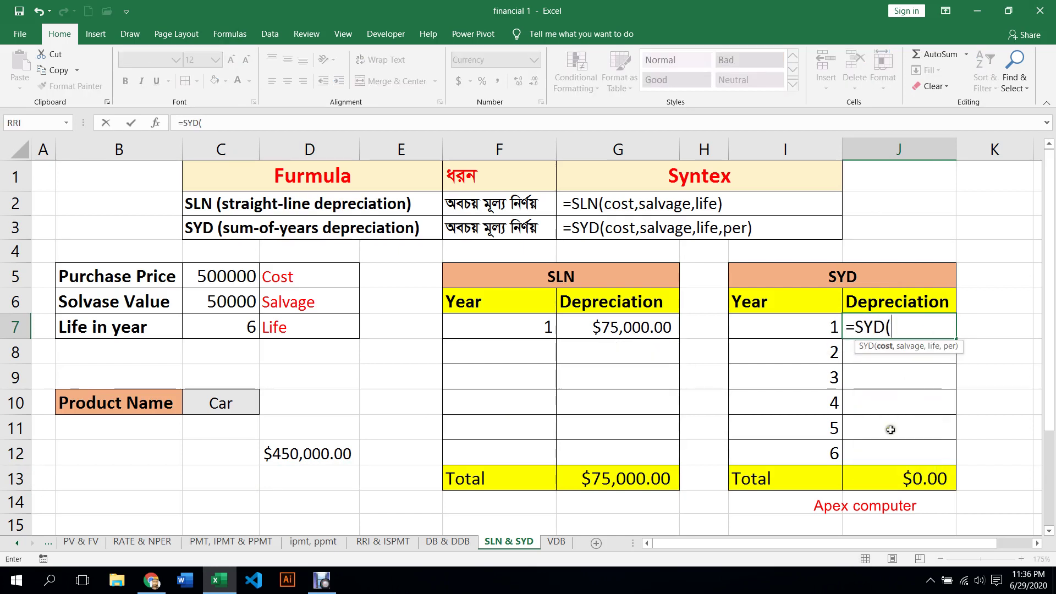
left_click(224, 277)
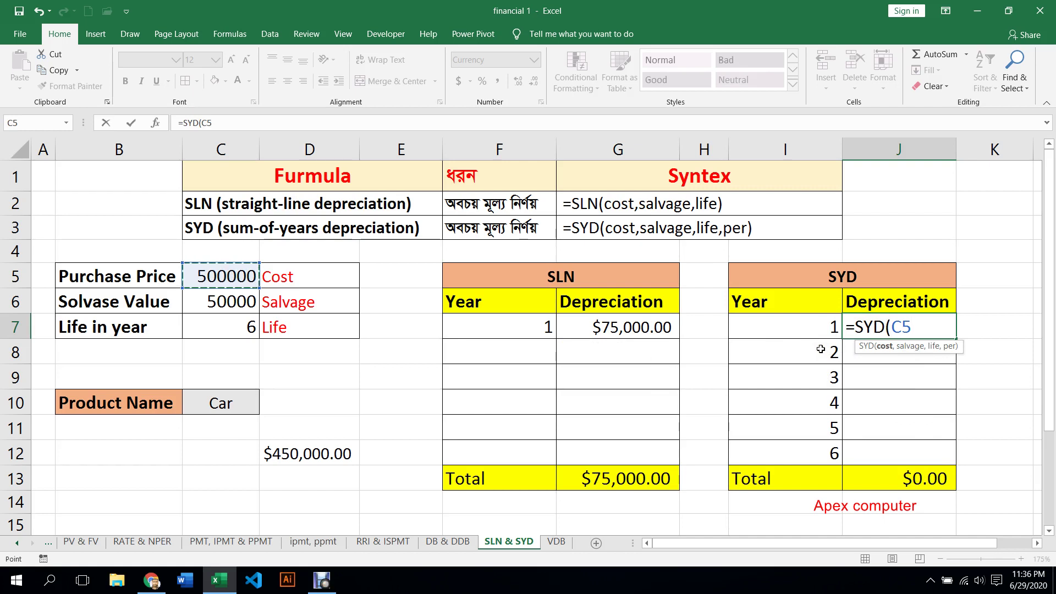
key("F4")
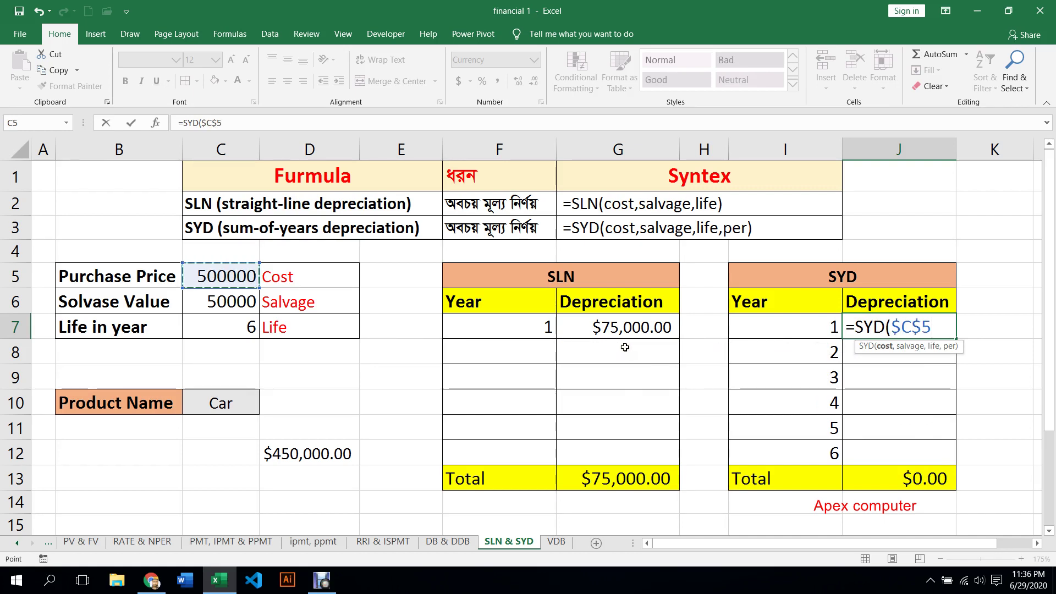
type(",")
left_click(233, 300)
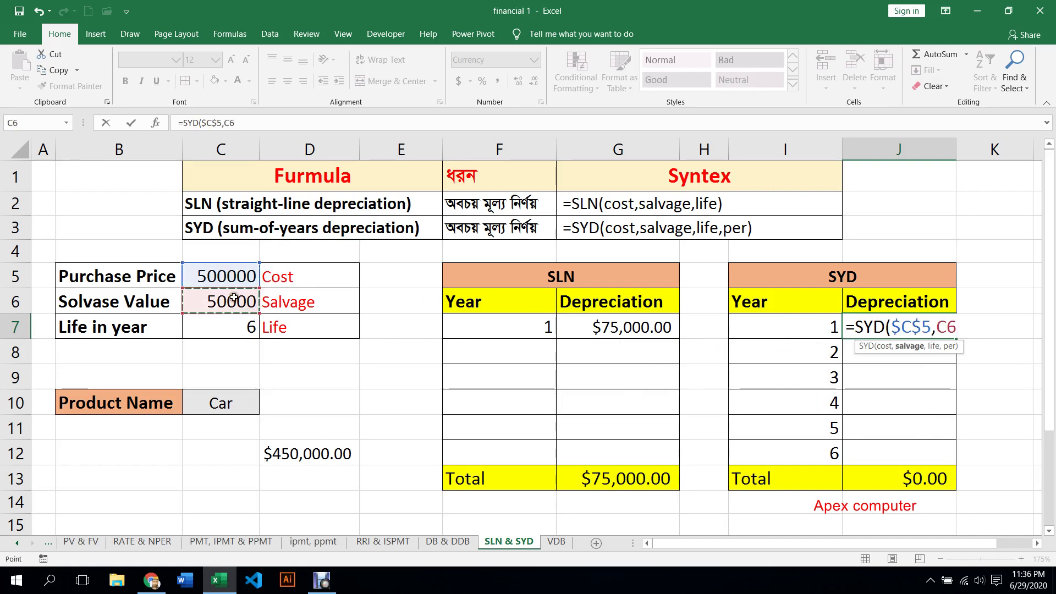
key("F4")
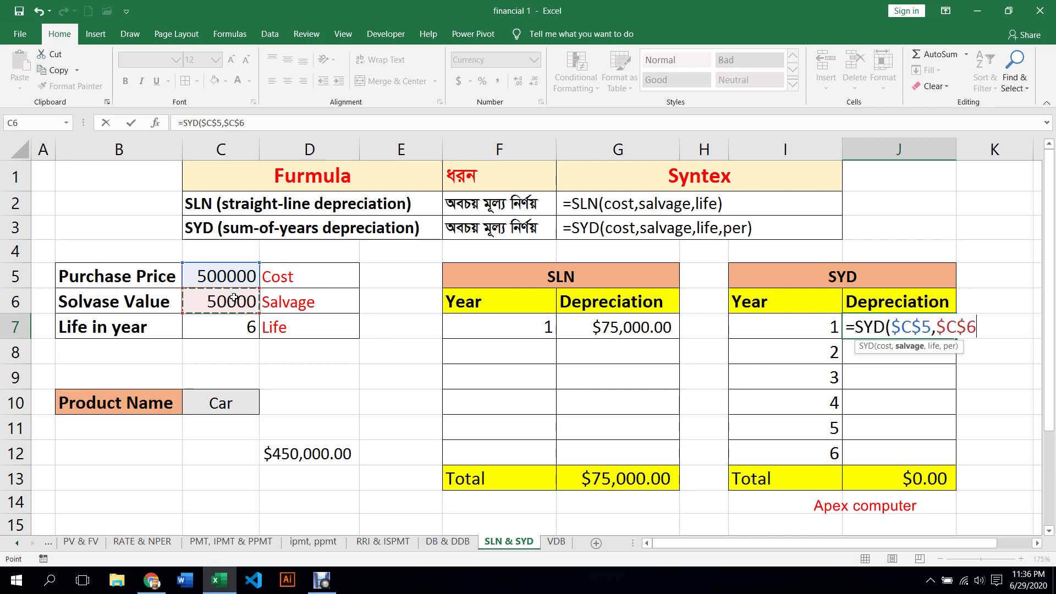
type(",")
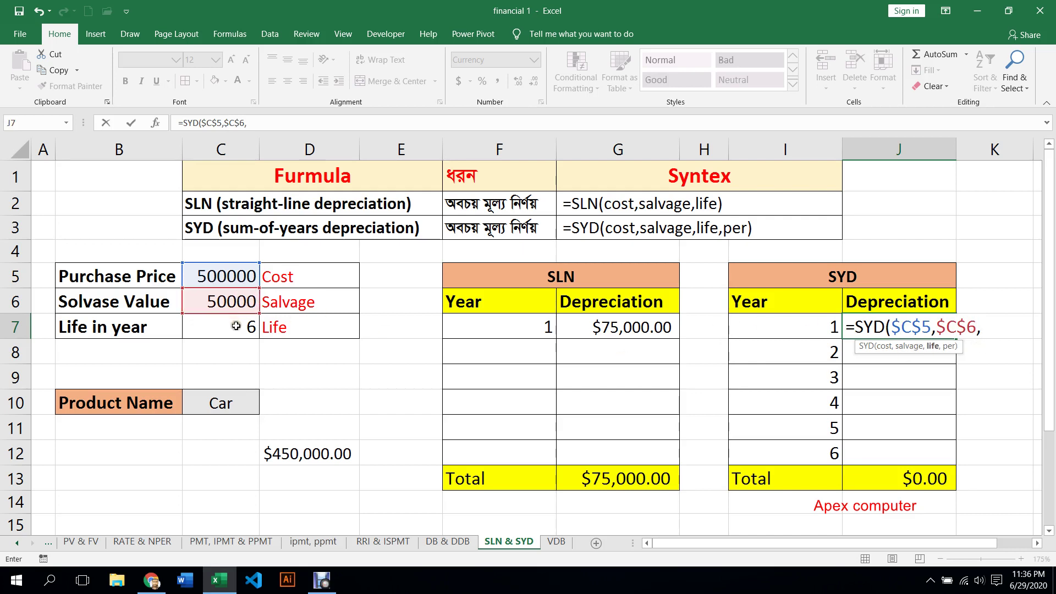
left_click(236, 326)
key("F4")
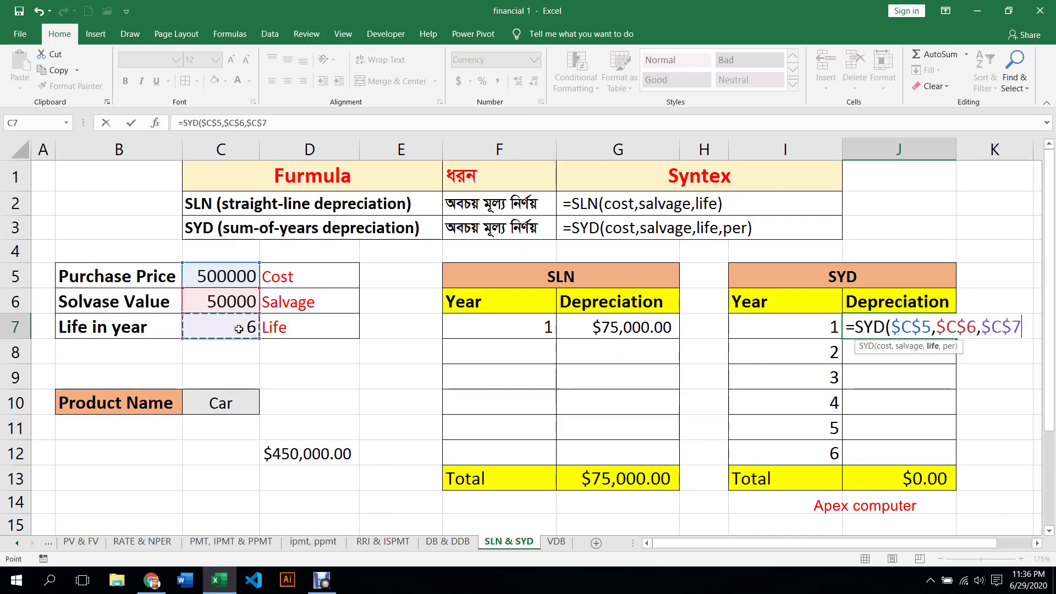
type(",")
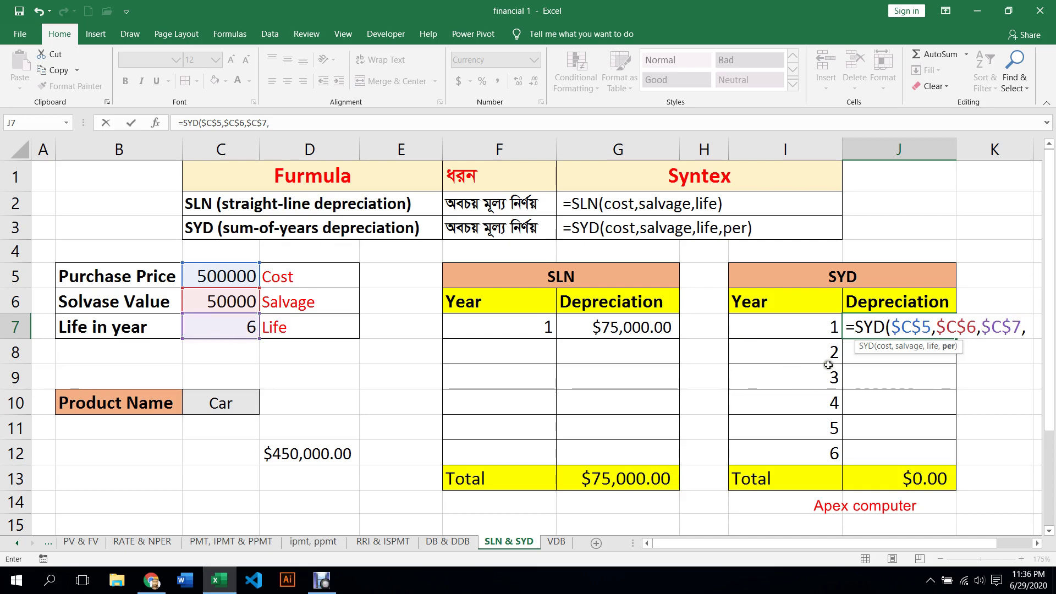
left_click(815, 326)
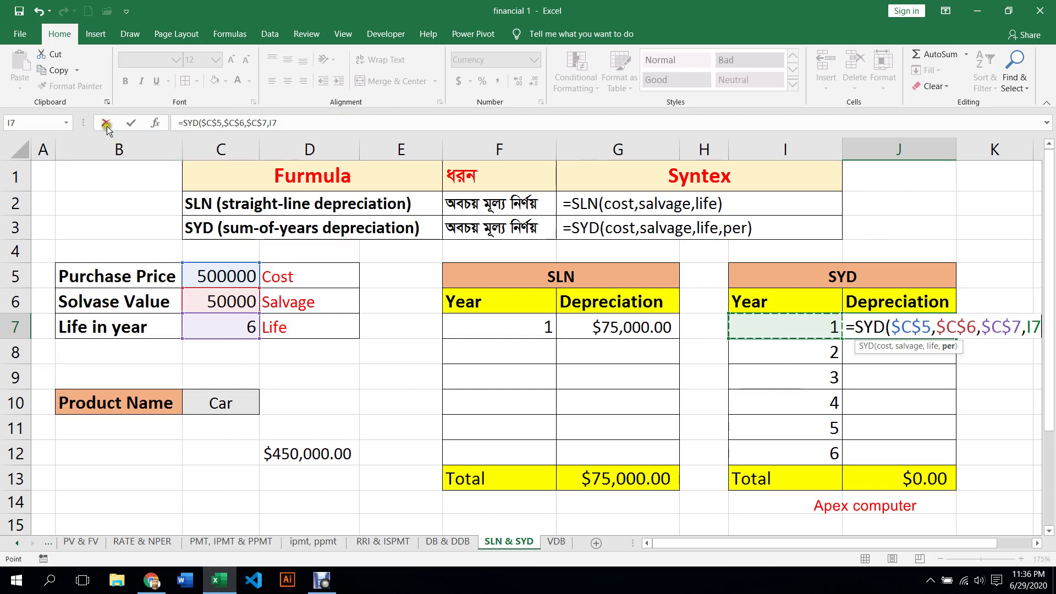
left_click(131, 123)
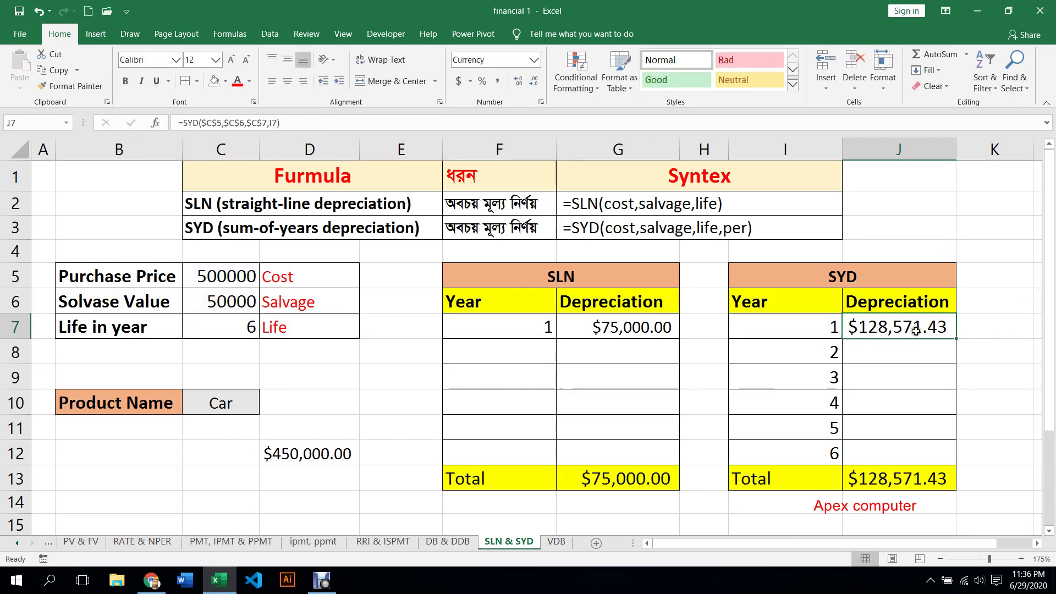
Step: Fill the SYD formula from J7 down to J12 and check the year 1–3 formulas
left_click_drag(955, 339, 936, 457)
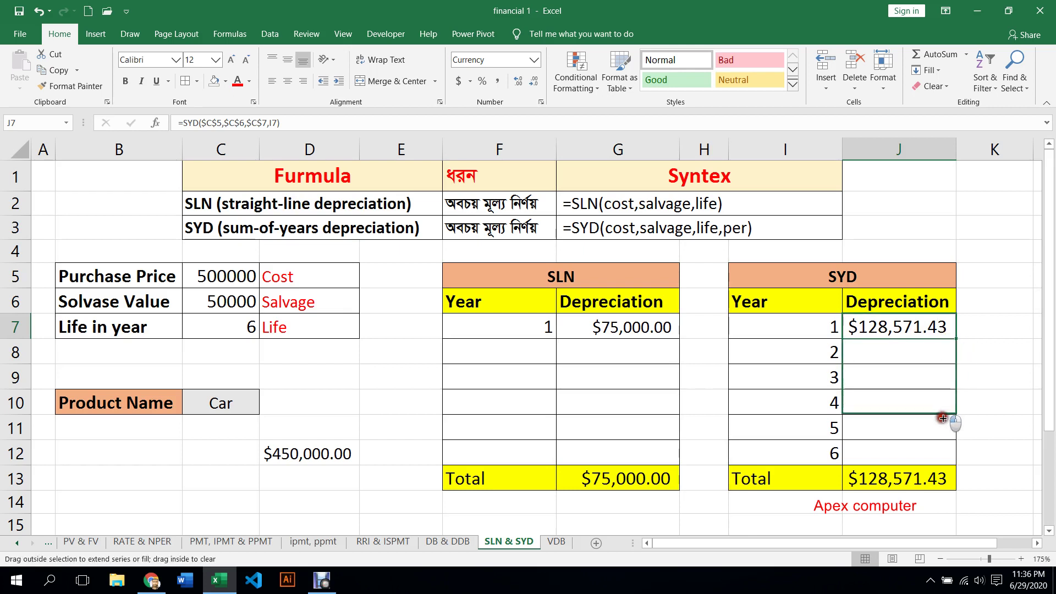
left_click(887, 357)
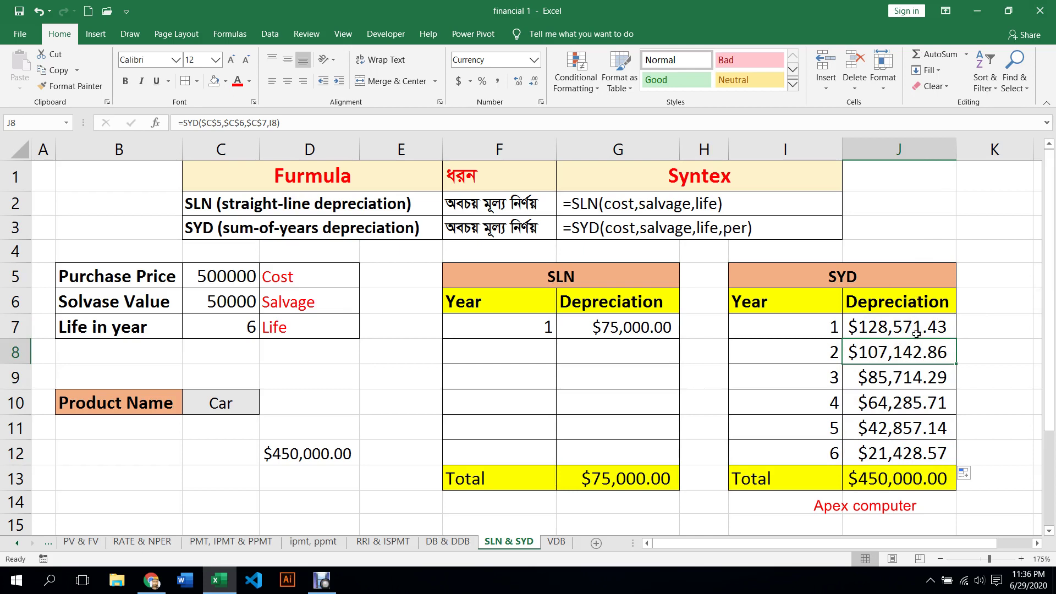
left_click(903, 330)
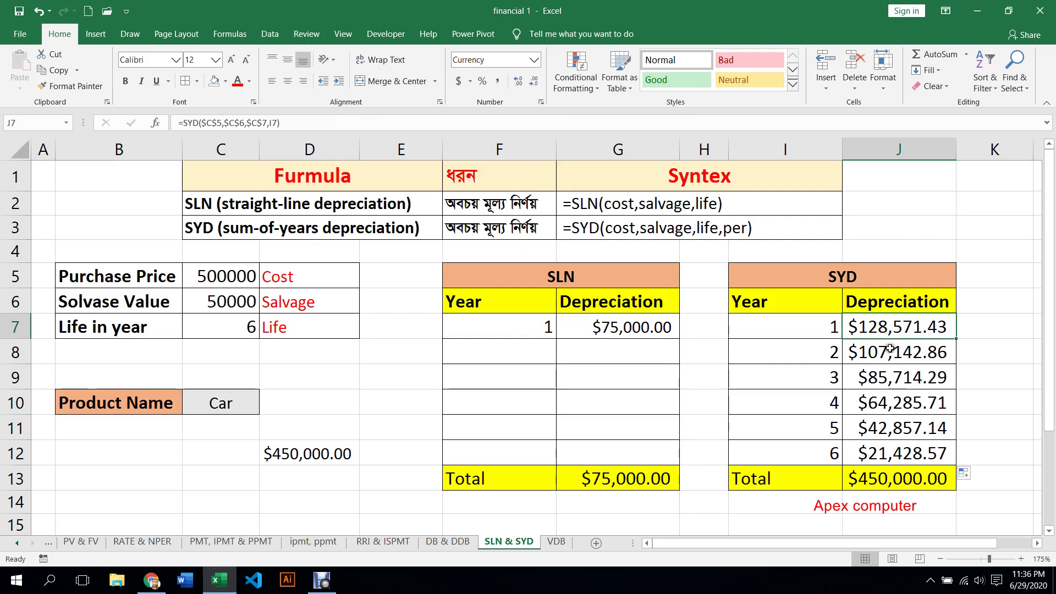
left_click(888, 352)
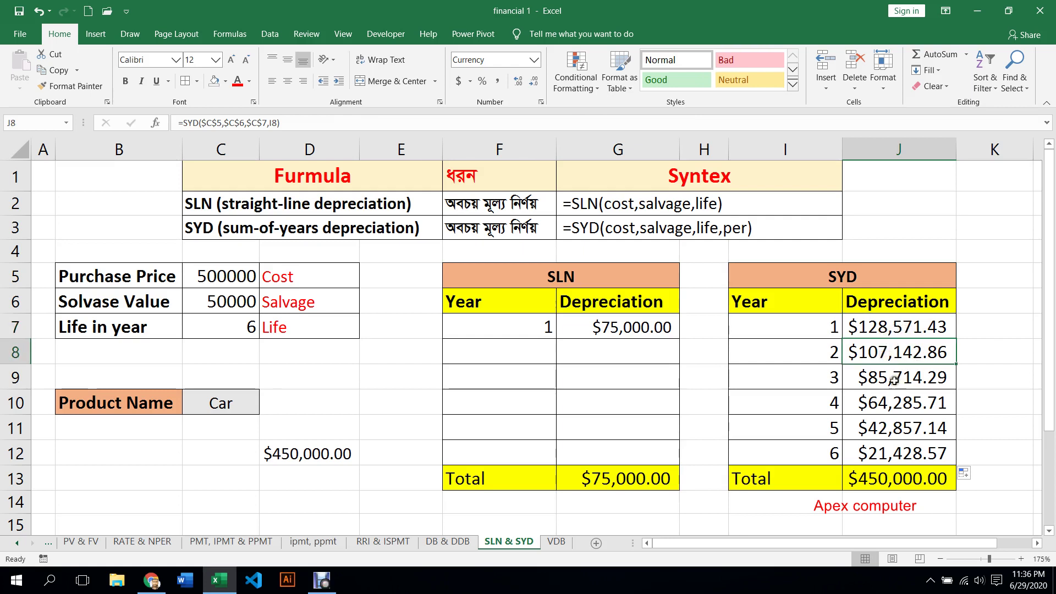
left_click(889, 378)
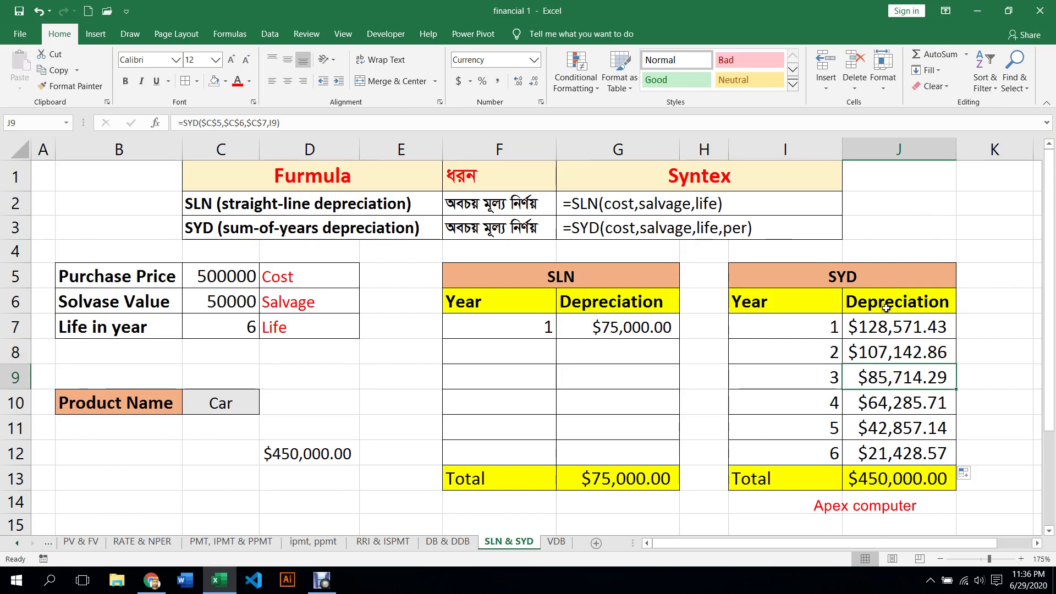
left_click(455, 543)
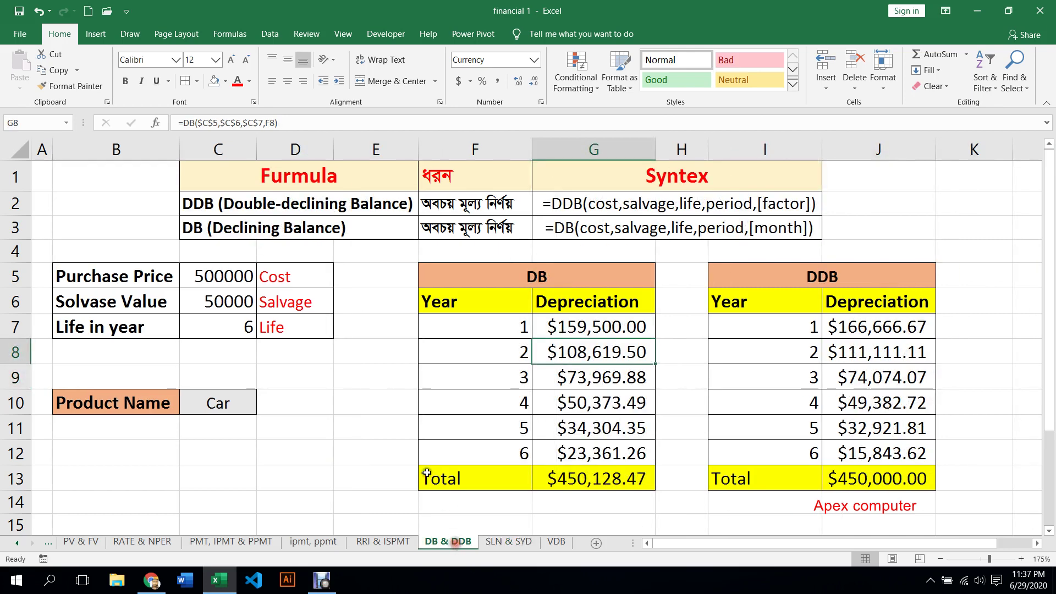
mouse_move(617, 328)
left_mouse_down()
mouse_move(581, 413)
mouse_move(585, 456)
left_mouse_up()
left_click(585, 328)
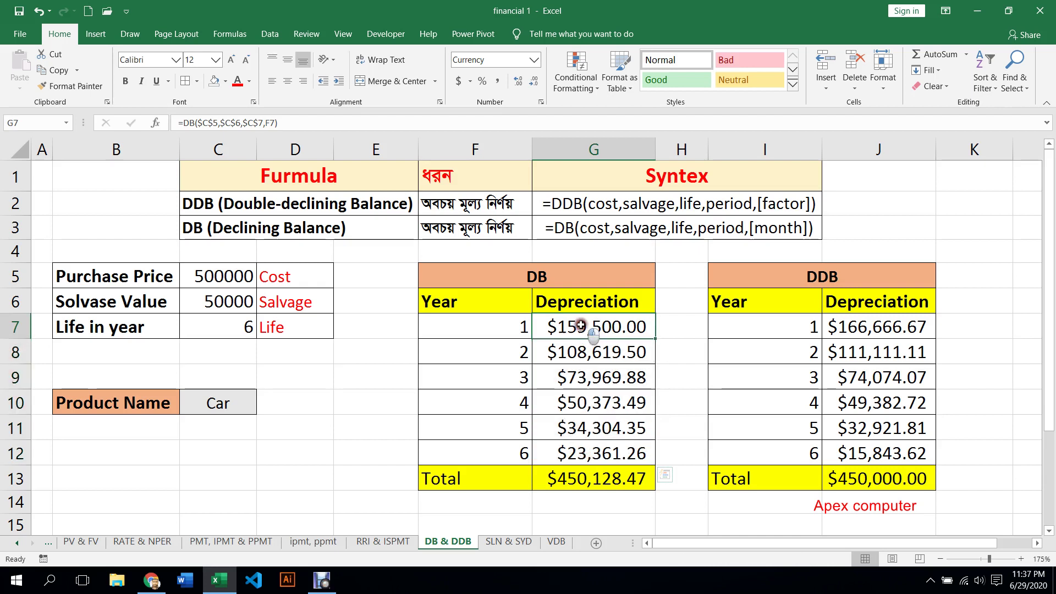
left_click(865, 325)
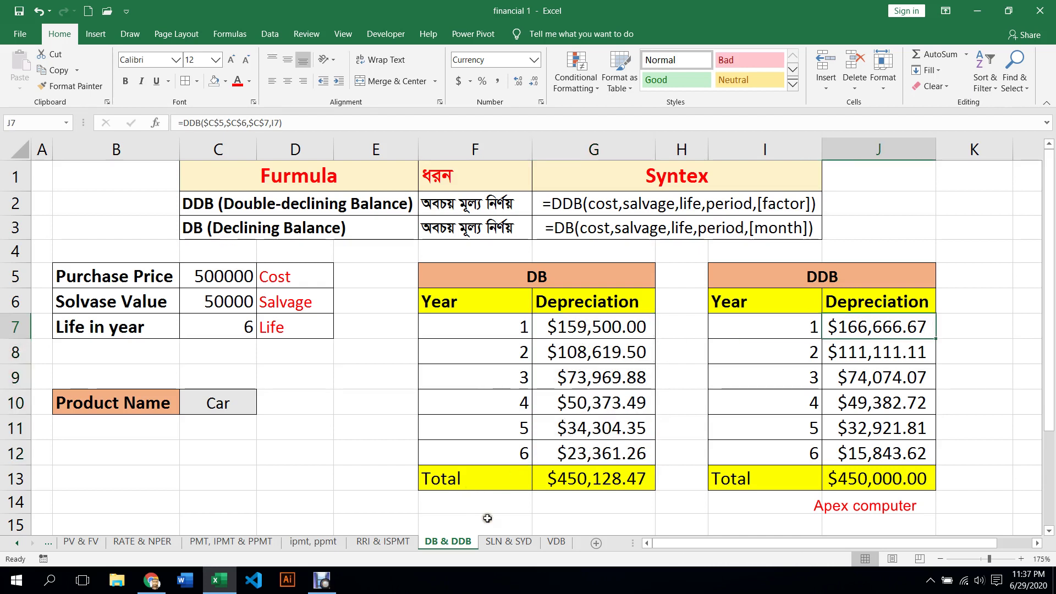
left_click(519, 542)
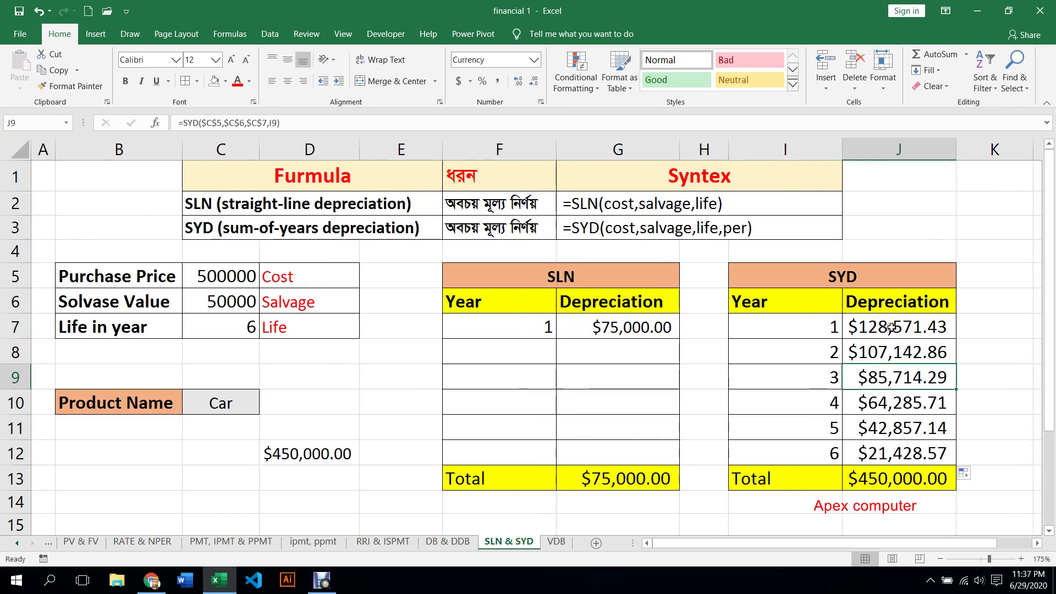
left_click(891, 327)
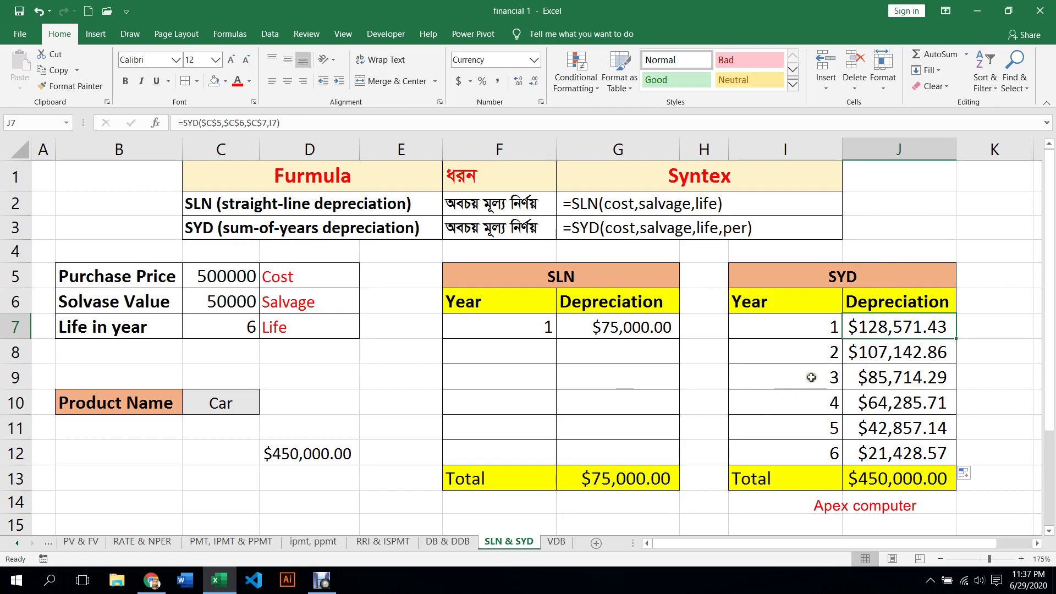
left_click_drag(913, 328, 903, 461)
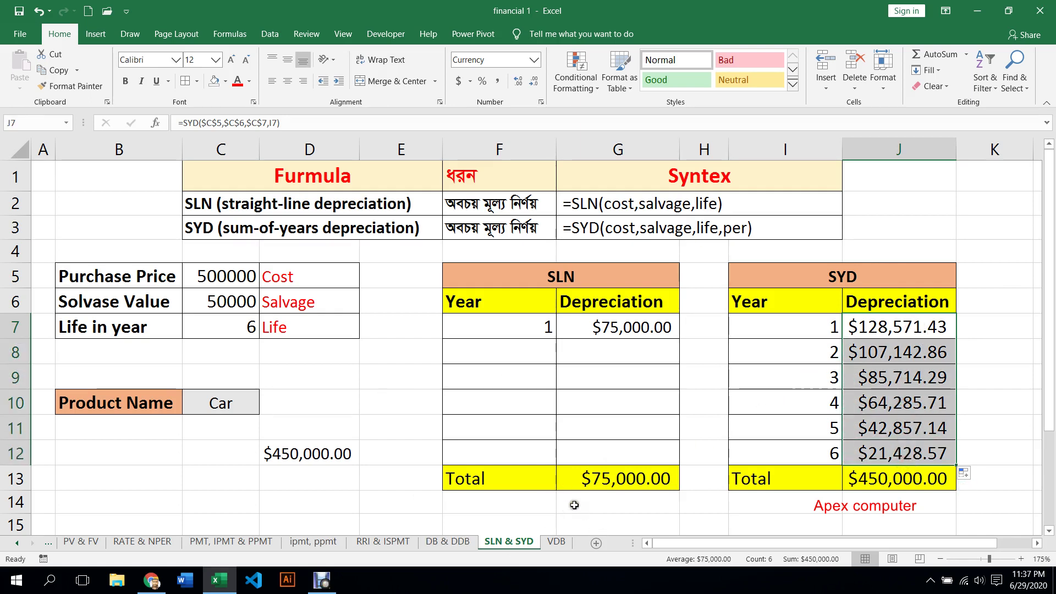
left_click(553, 504)
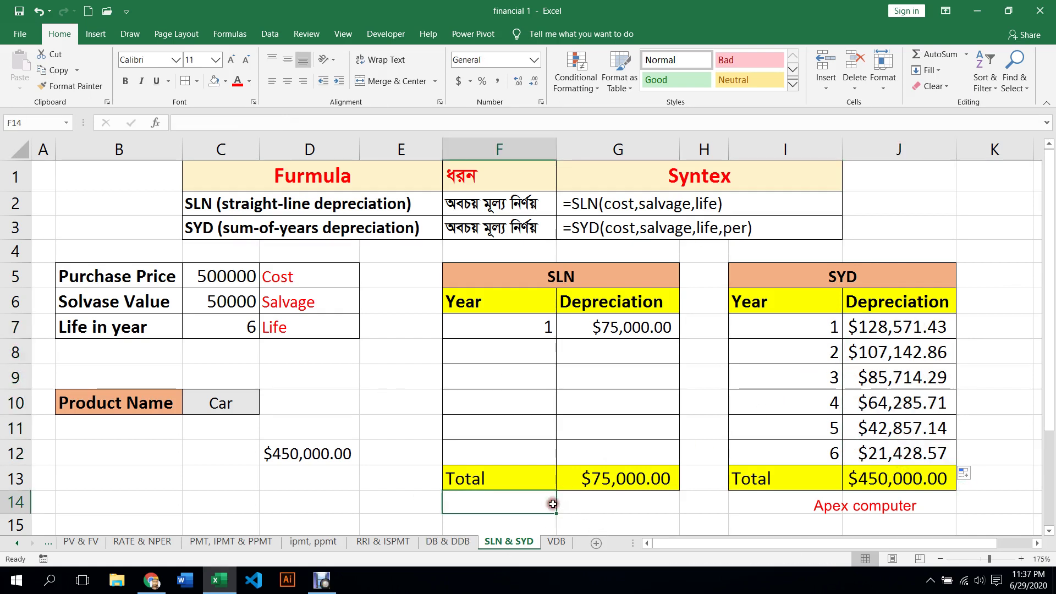
left_click(557, 542)
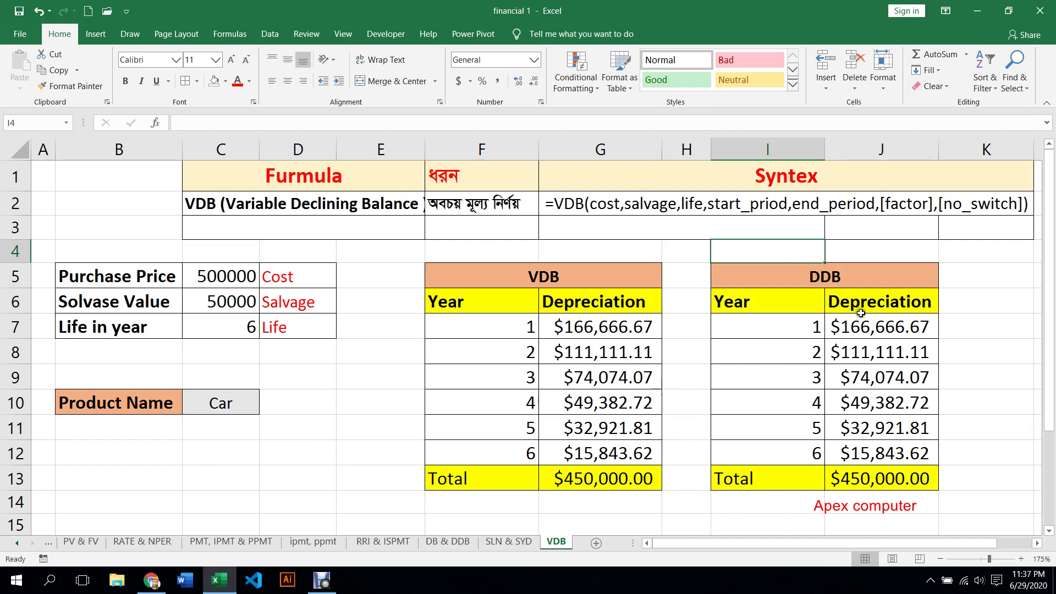
left_click(877, 327)
left_click_drag(745, 270, 917, 482)
key("Delete")
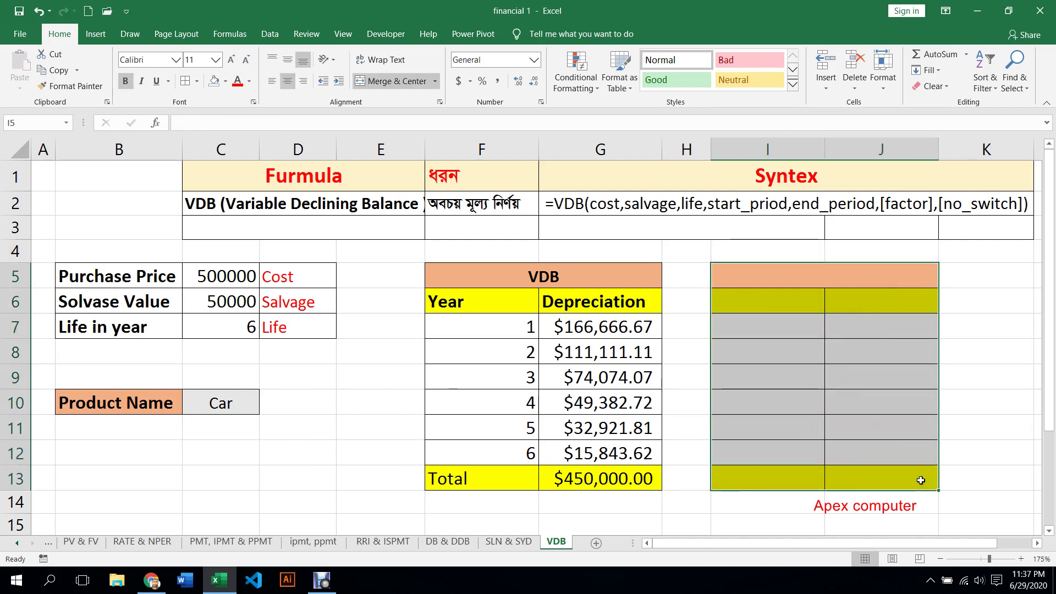
left_click(929, 86)
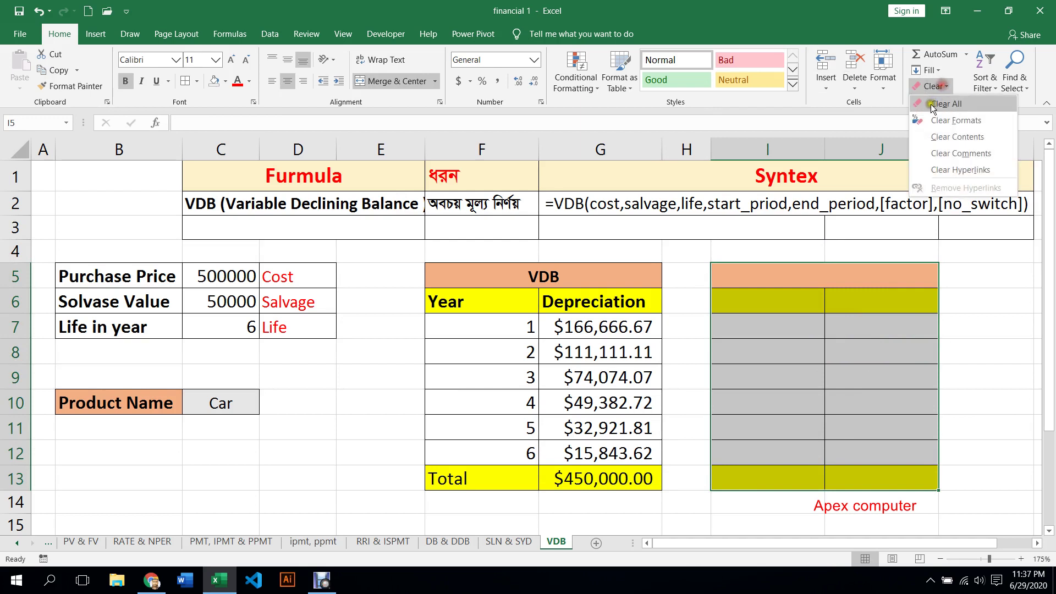
left_click(930, 104)
left_click(748, 309)
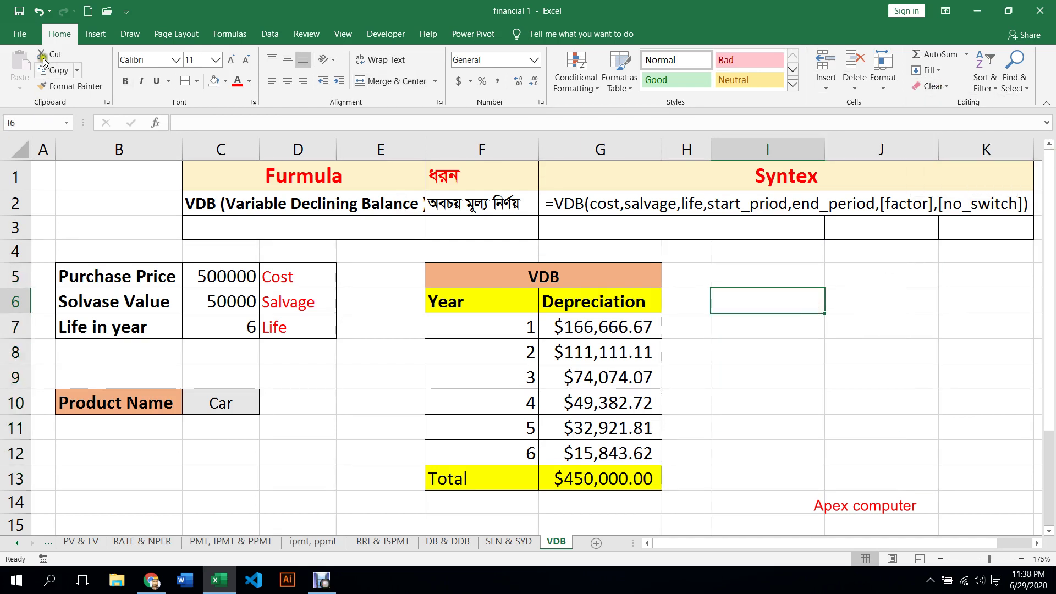
left_click(22, 11)
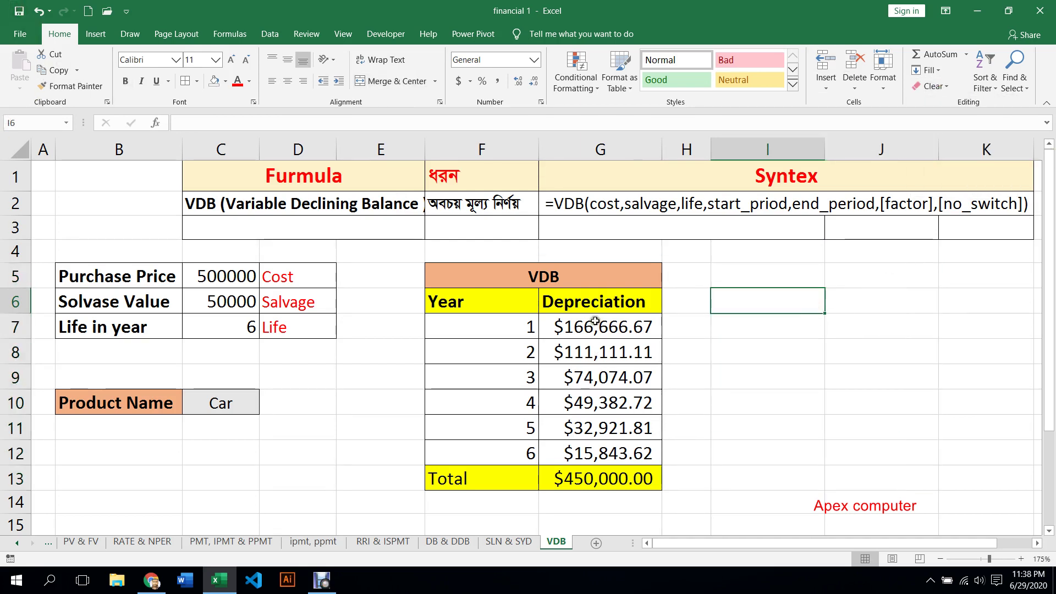
mouse_move(595, 321)
left_mouse_down()
mouse_move(589, 441)
mouse_move(599, 452)
left_mouse_up()
key("Delete")
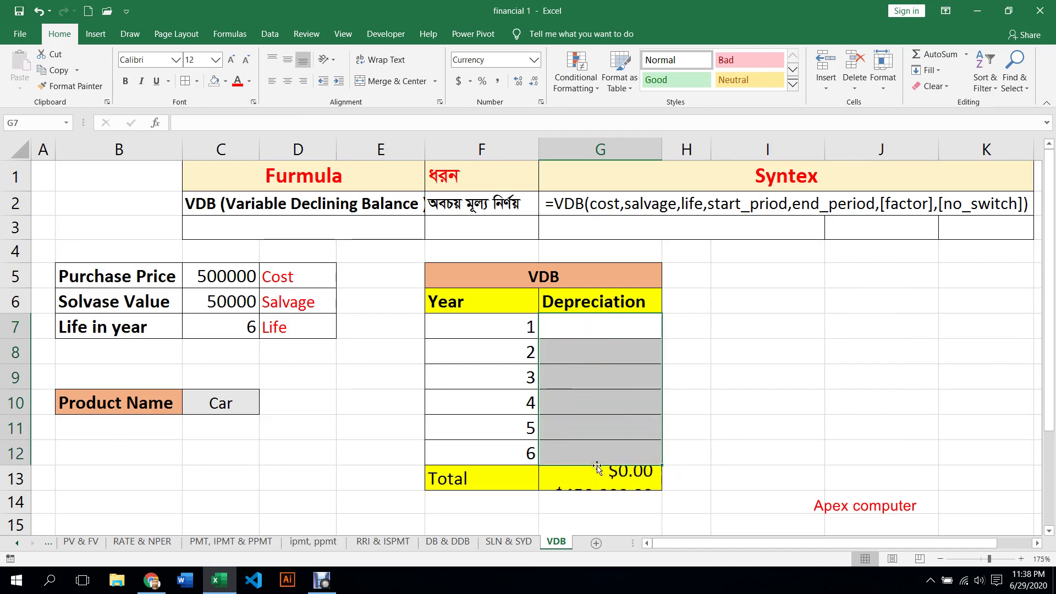
left_click(724, 406)
left_click(611, 478)
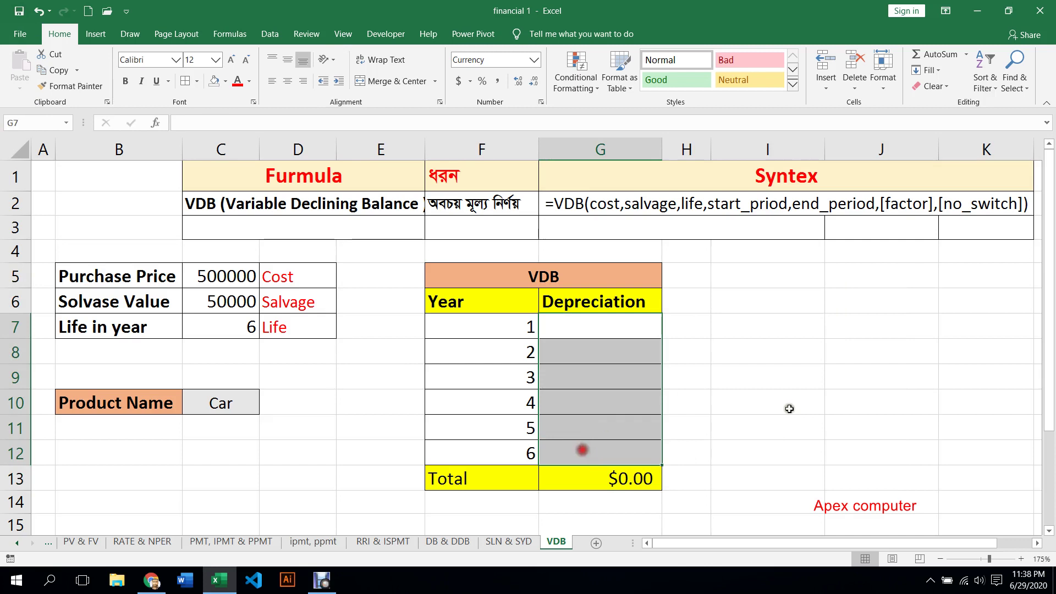
left_click(776, 375)
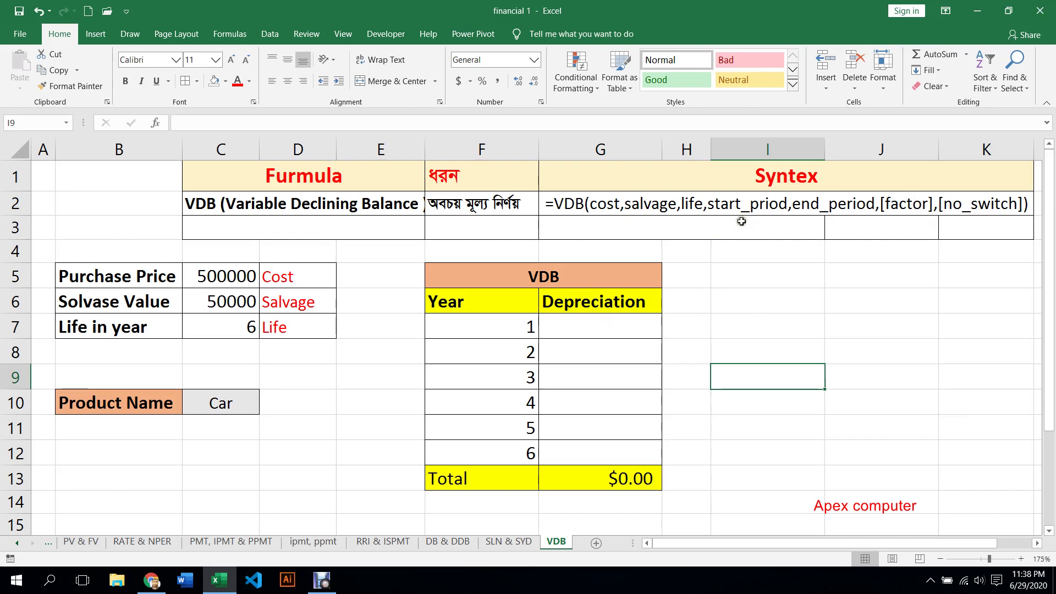
left_click(735, 276)
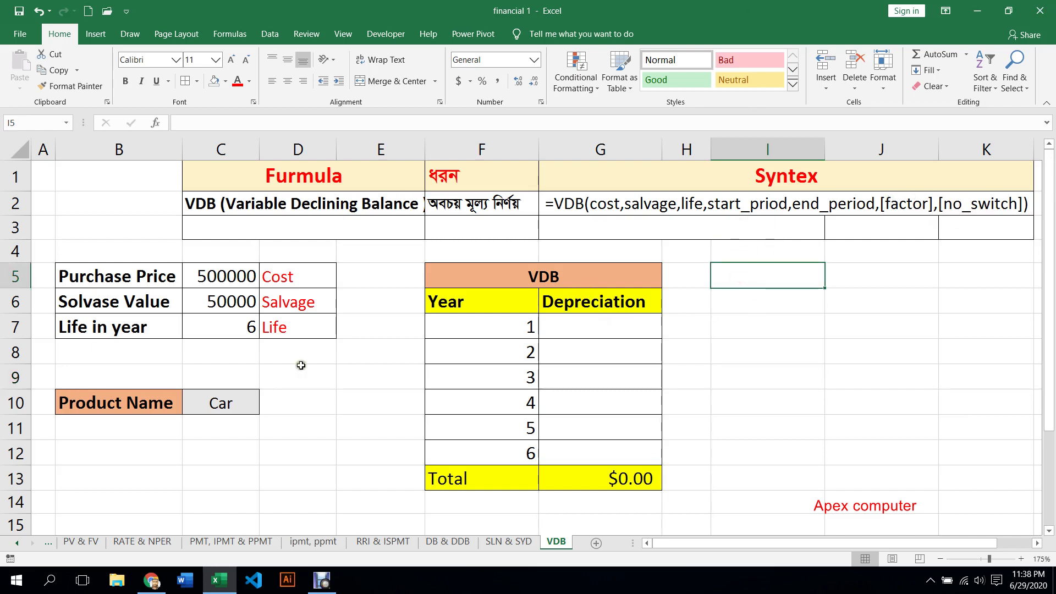
Step: Start a VDB formula in G7, cancel it, and widen column H
left_click(578, 323)
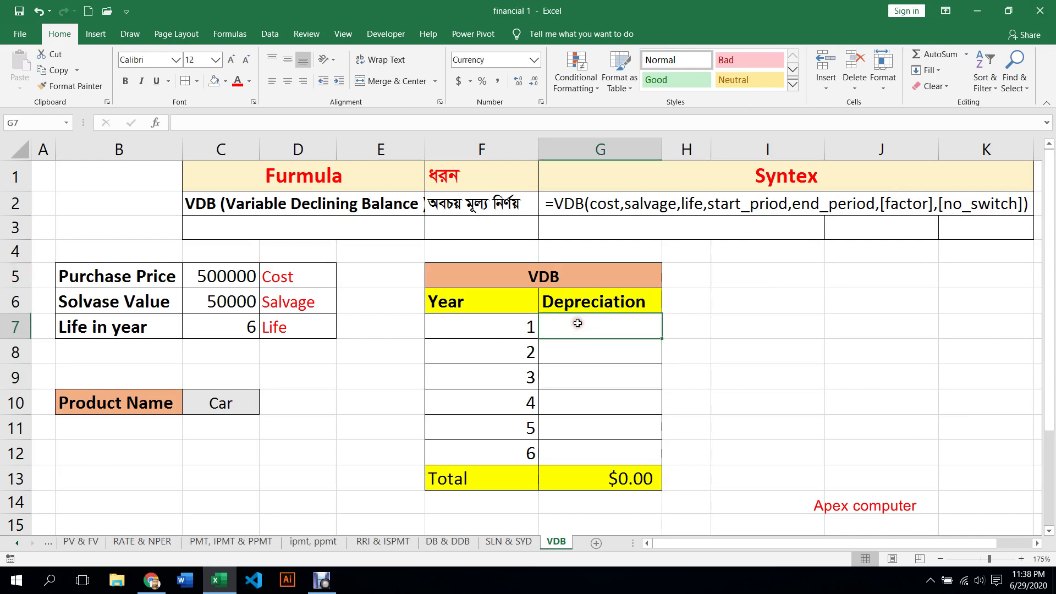
type("=")
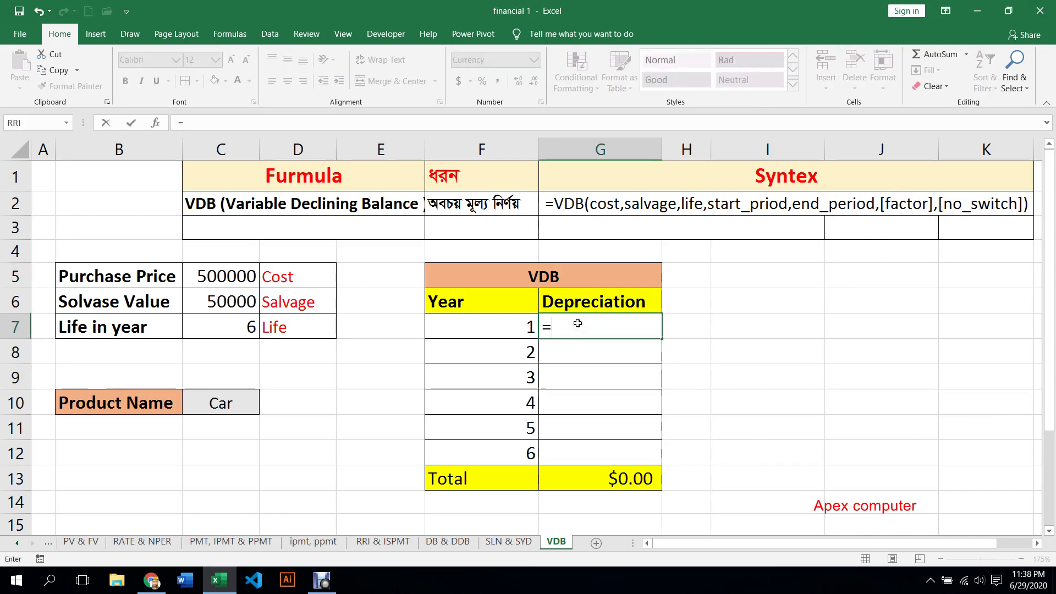
type("vdb")
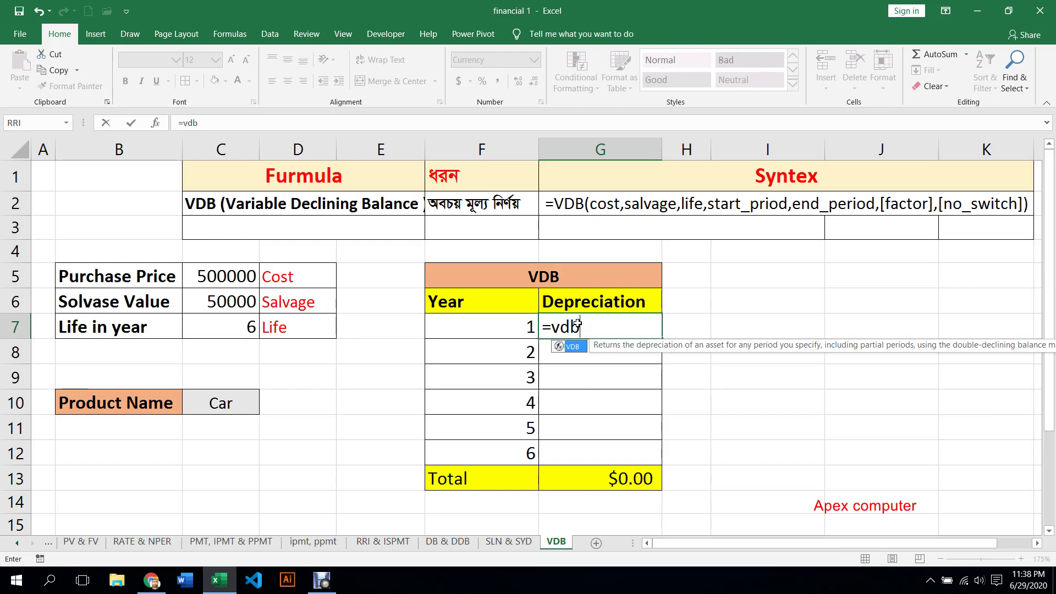
key("Tab")
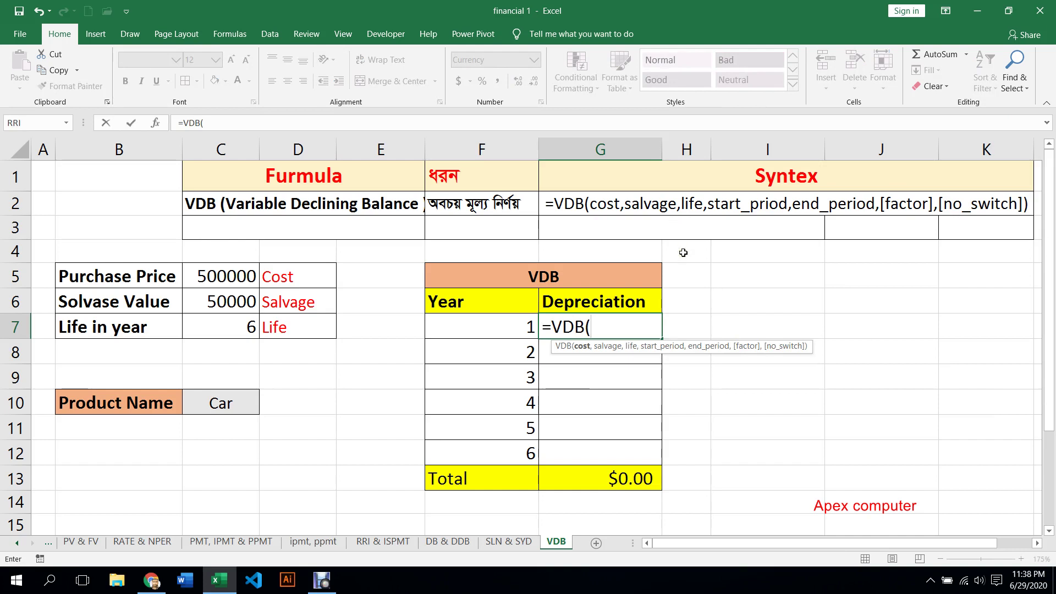
key("Escape")
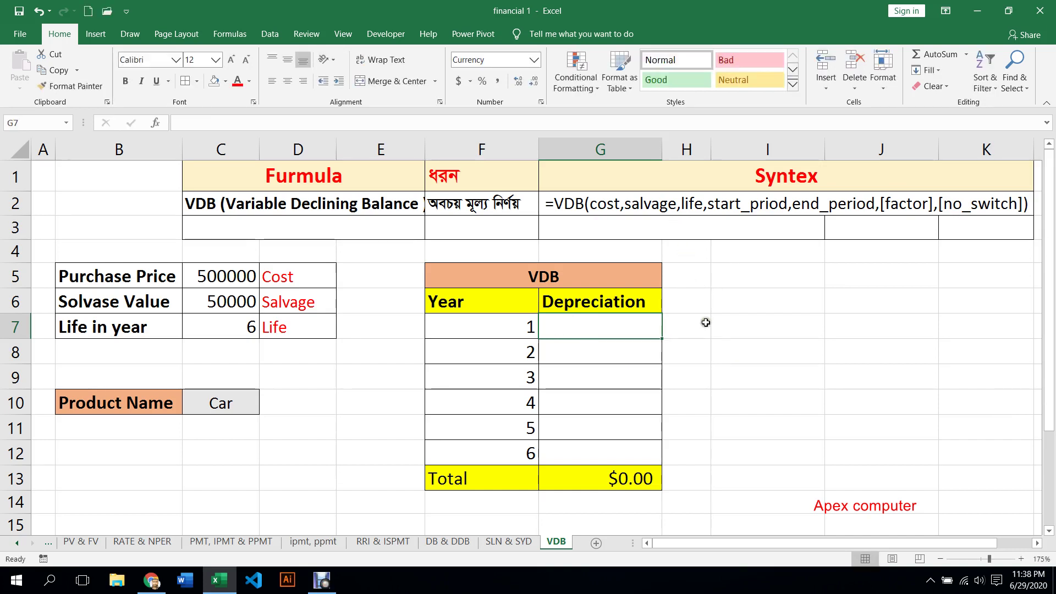
left_click_drag(711, 150, 733, 160)
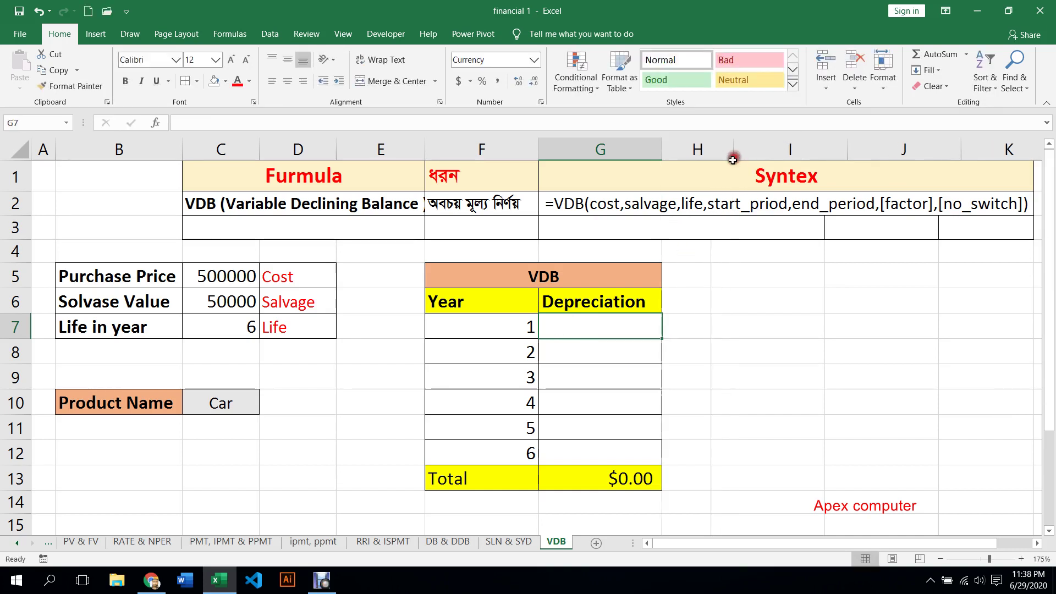
Step: Enter period labels 0-1, 1-2 and 2-3 in H7:H9
left_click(696, 325)
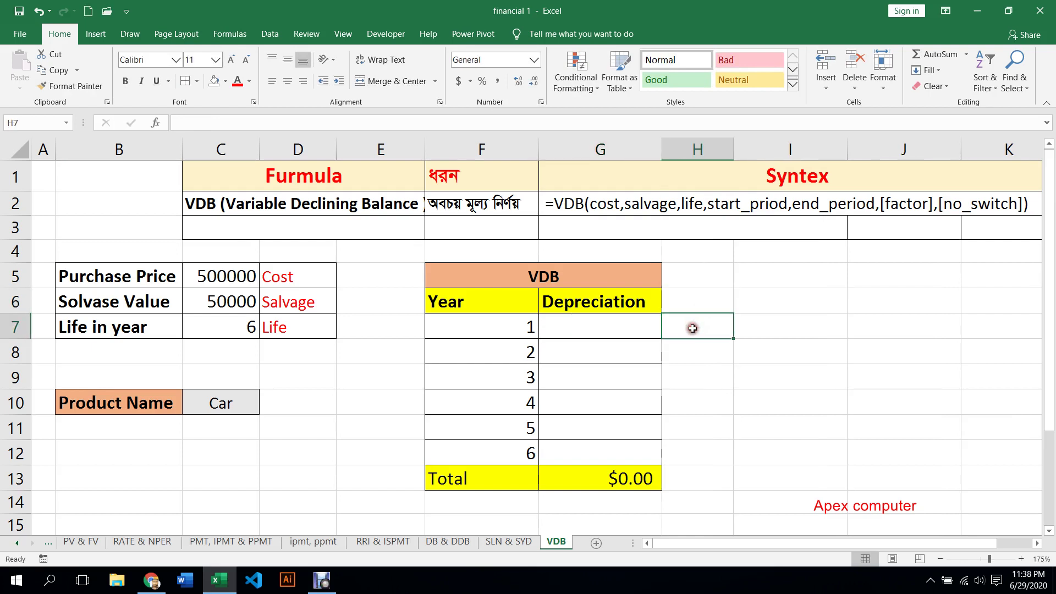
type("0")
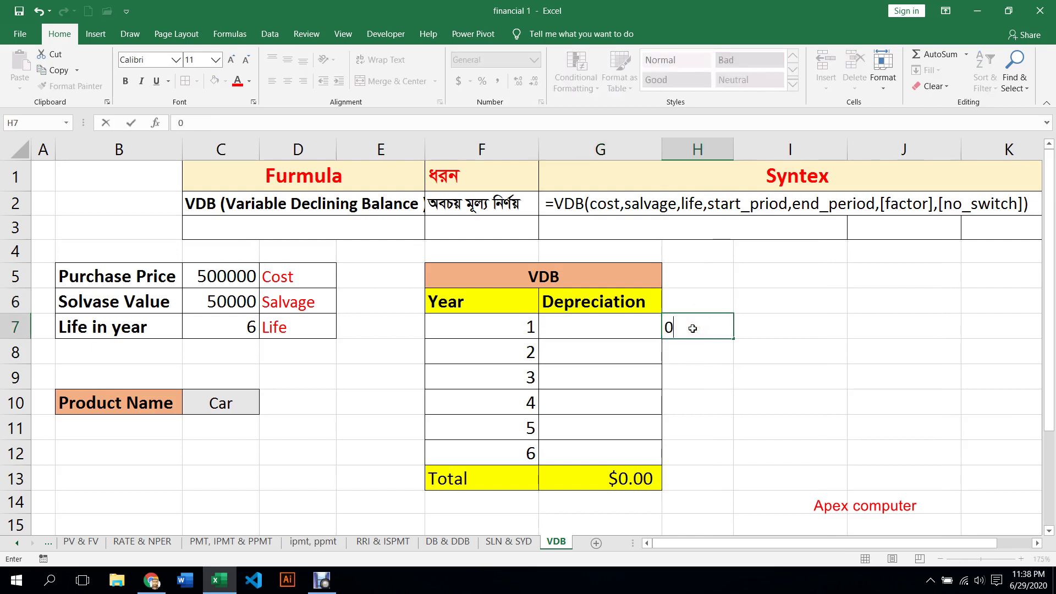
type("-1")
left_click(694, 350)
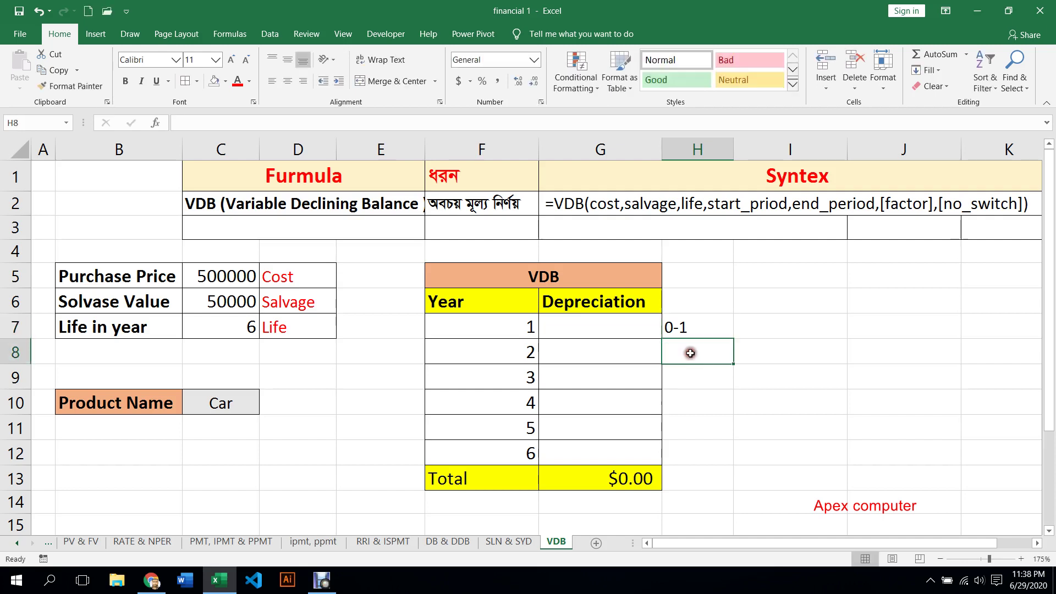
type("1-2")
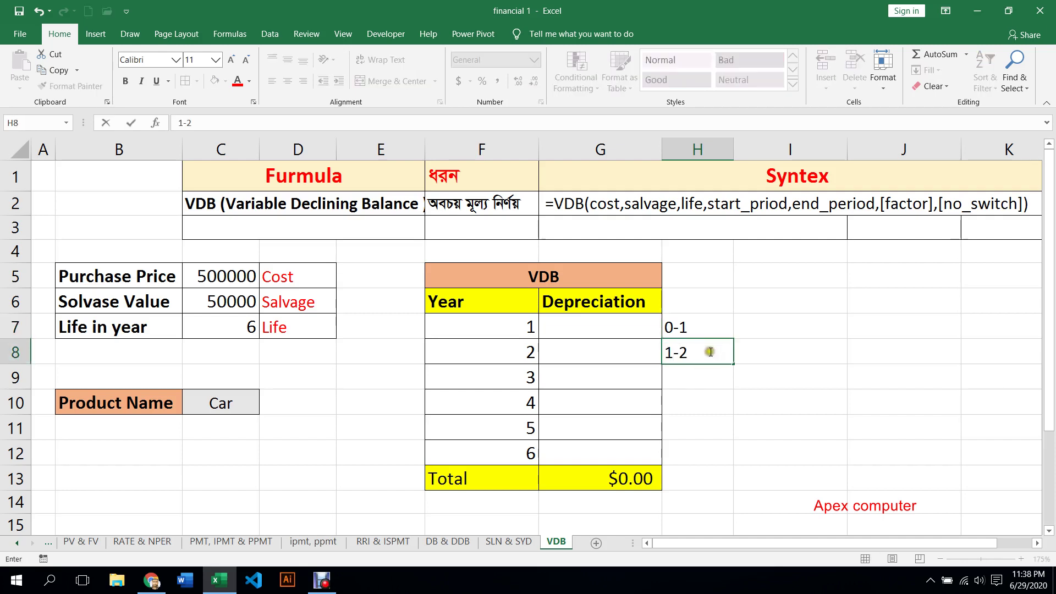
left_click(700, 374)
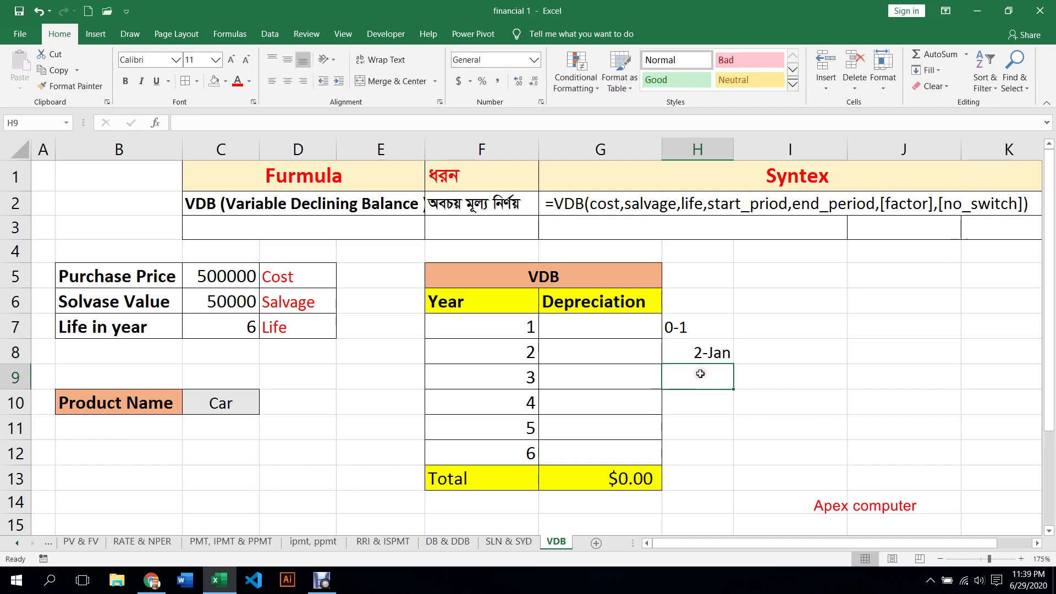
type("2-")
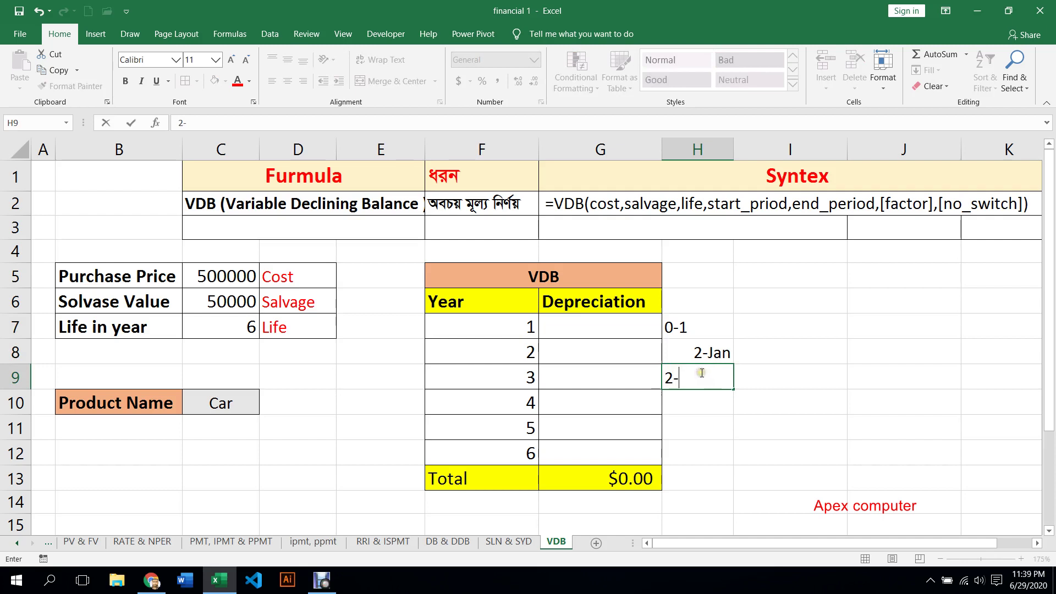
type("3")
left_click(702, 407)
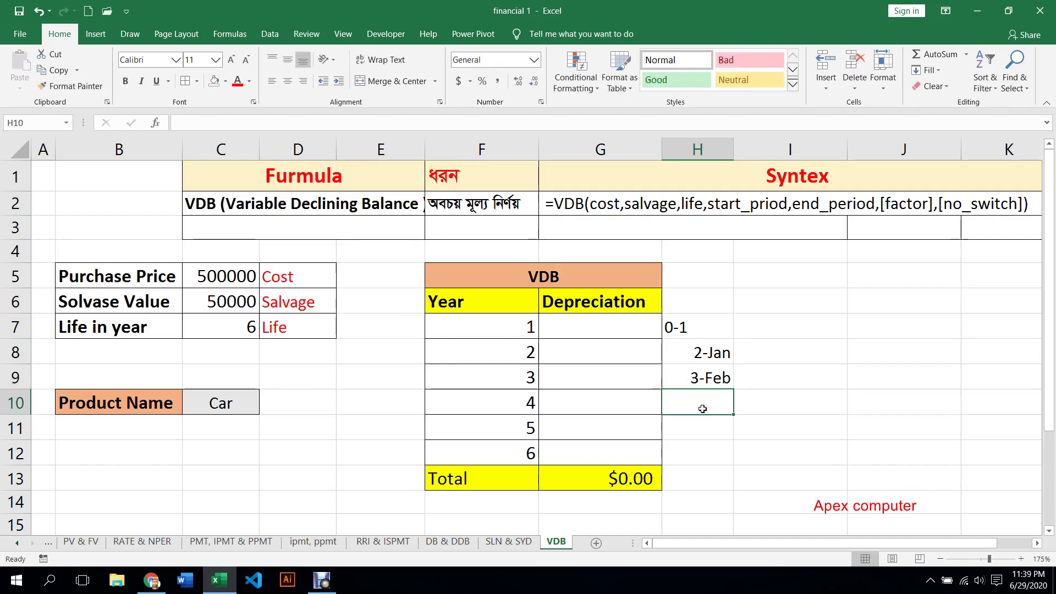
Step: Enter period labels 3-4, 4-5 and 5-6 in H10:H12
type("3-4")
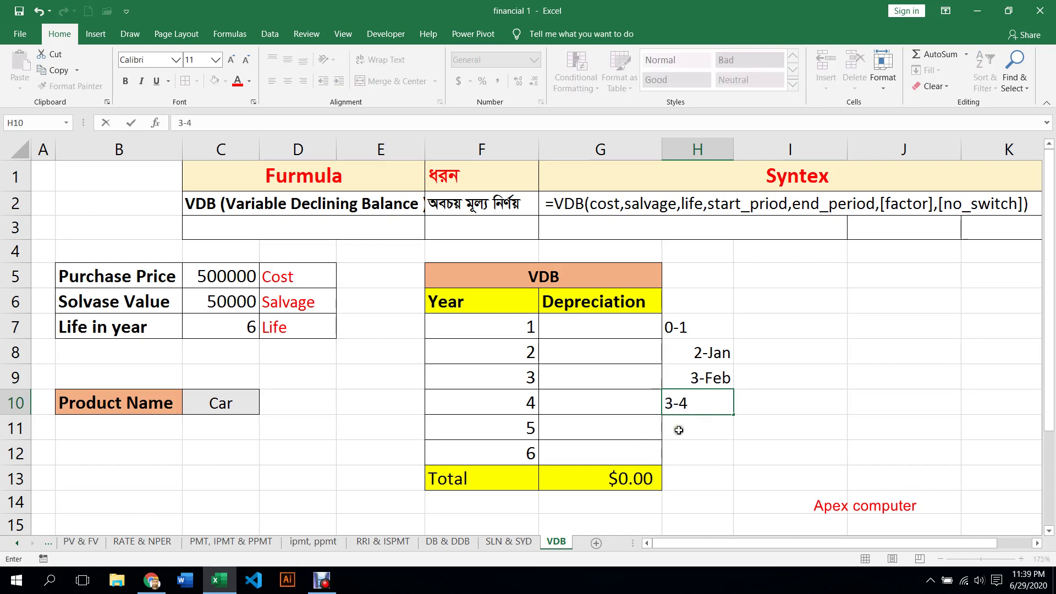
key("Return")
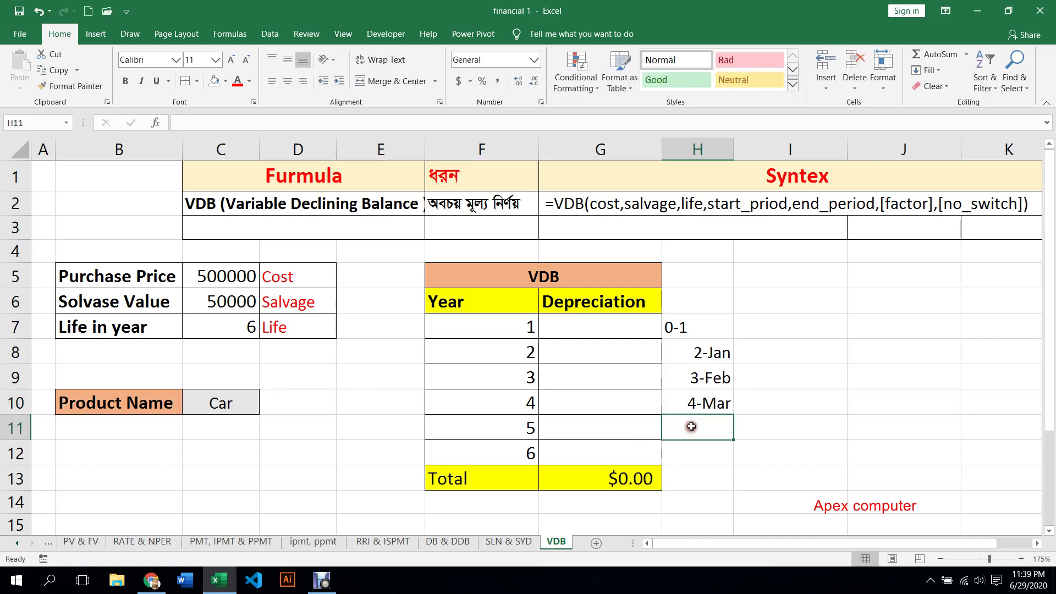
type("3")
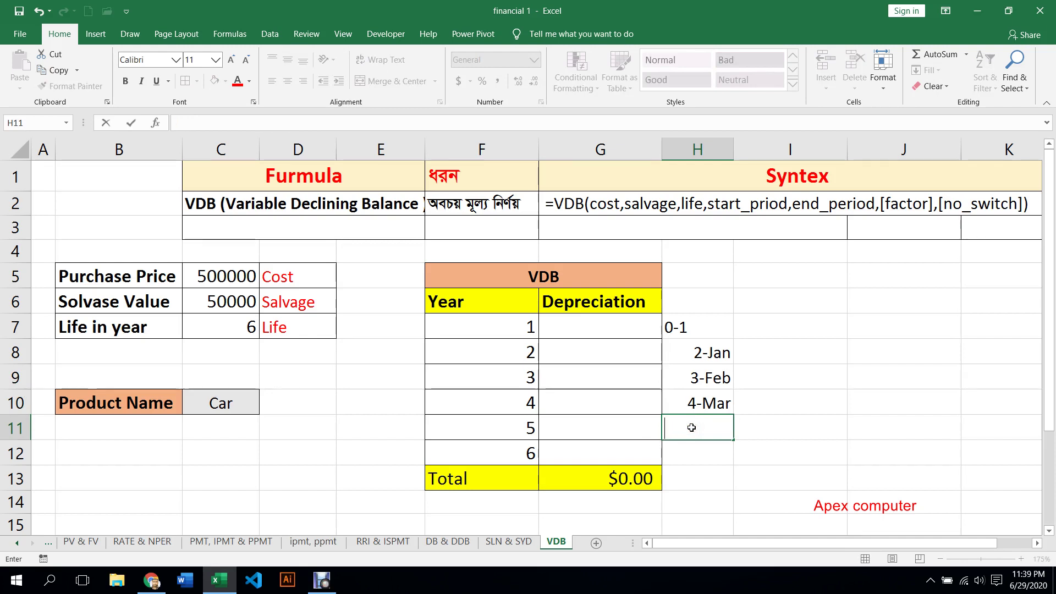
key("BackSpace")
type("4-5")
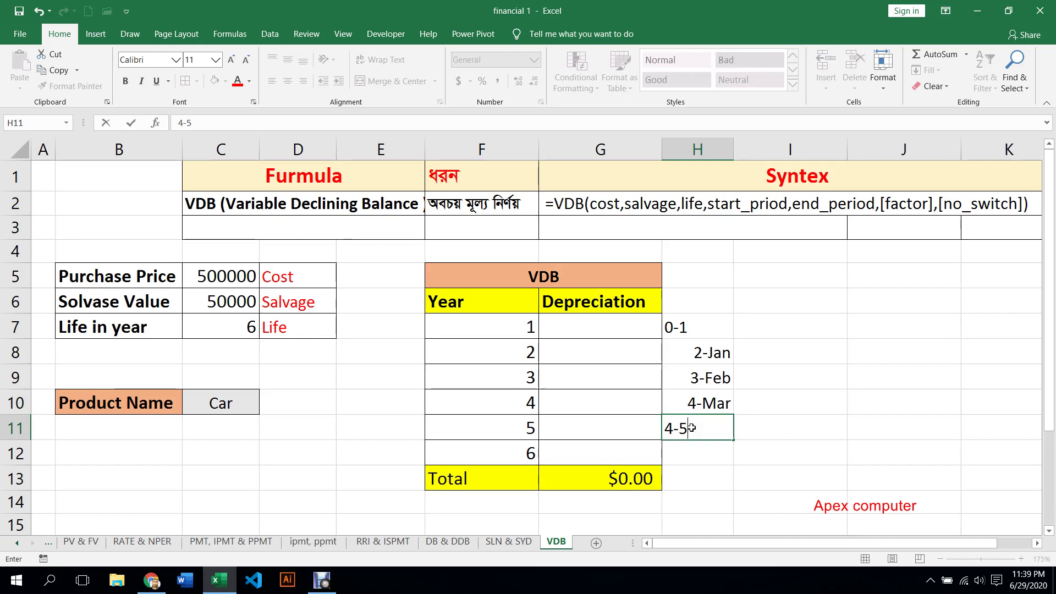
key("Return")
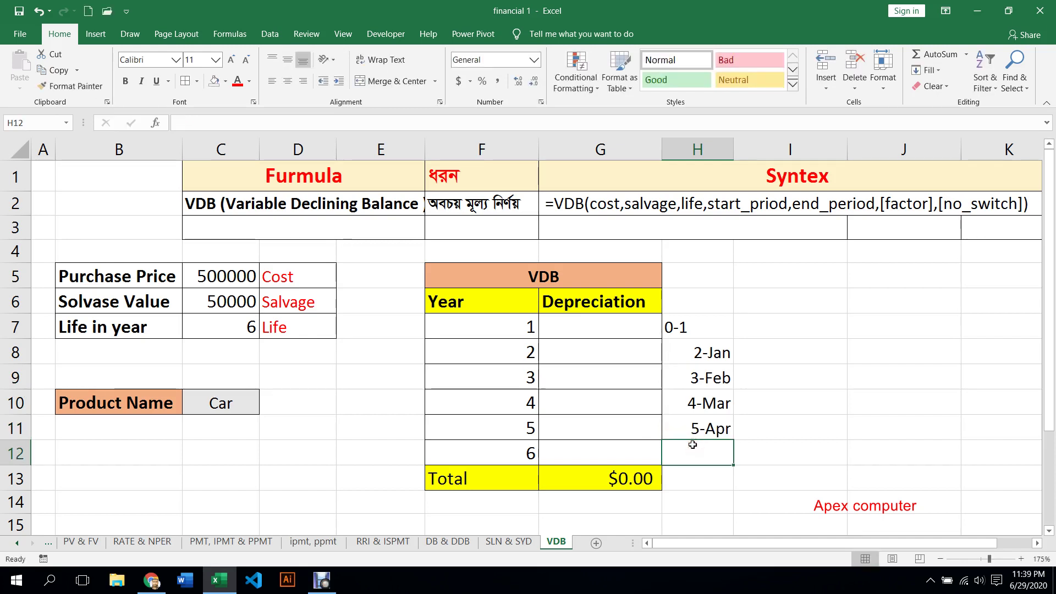
type("5-6")
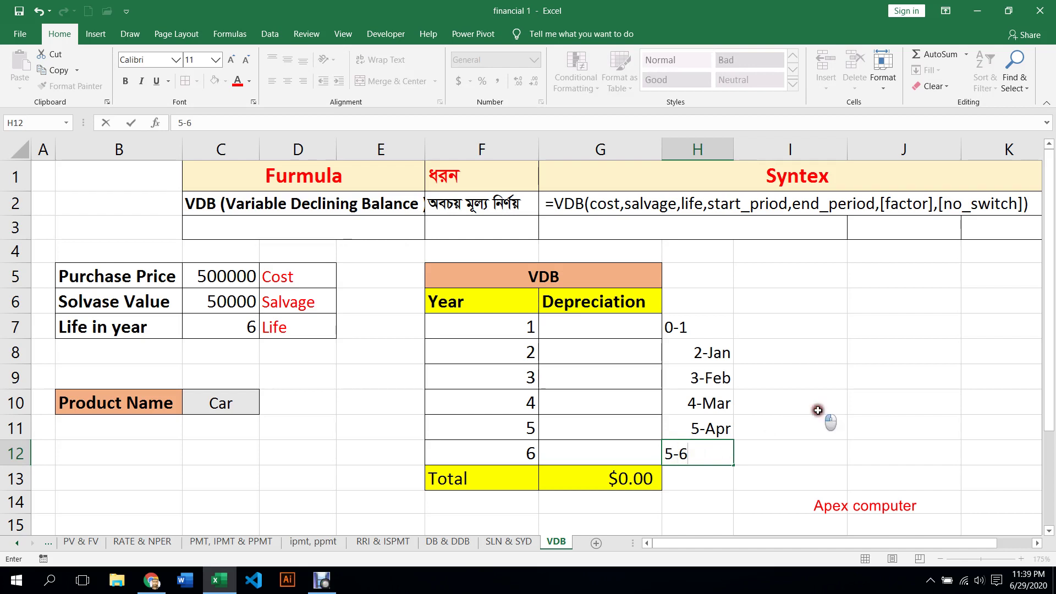
left_click(820, 410)
left_click(696, 326)
Step: Apply the General, then the Number format to the period labels in H7:H12
left_click_drag(696, 327, 709, 454)
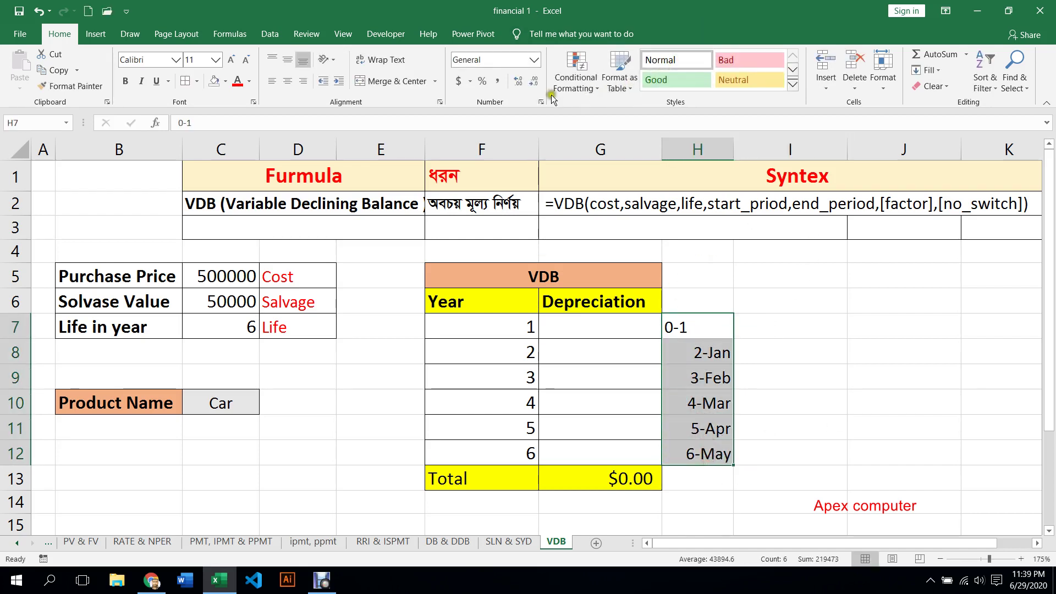
left_click(533, 59)
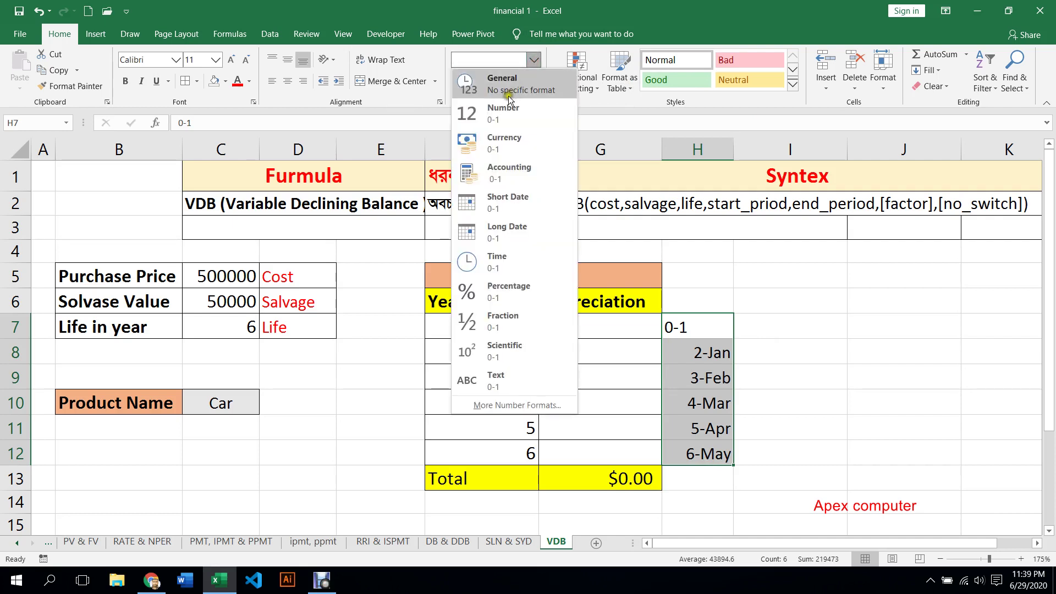
left_click(502, 82)
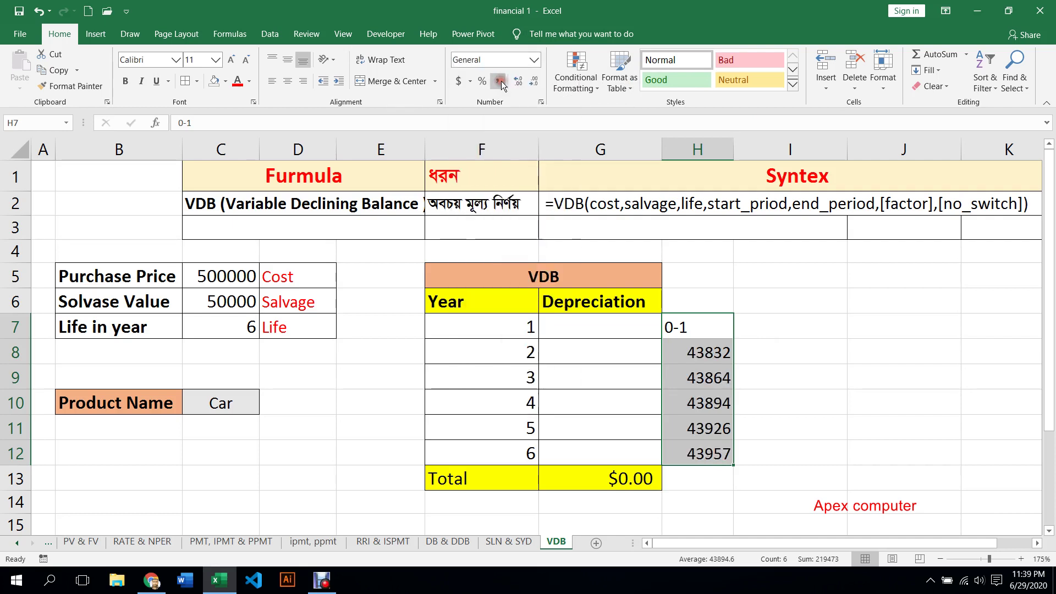
left_click(535, 60)
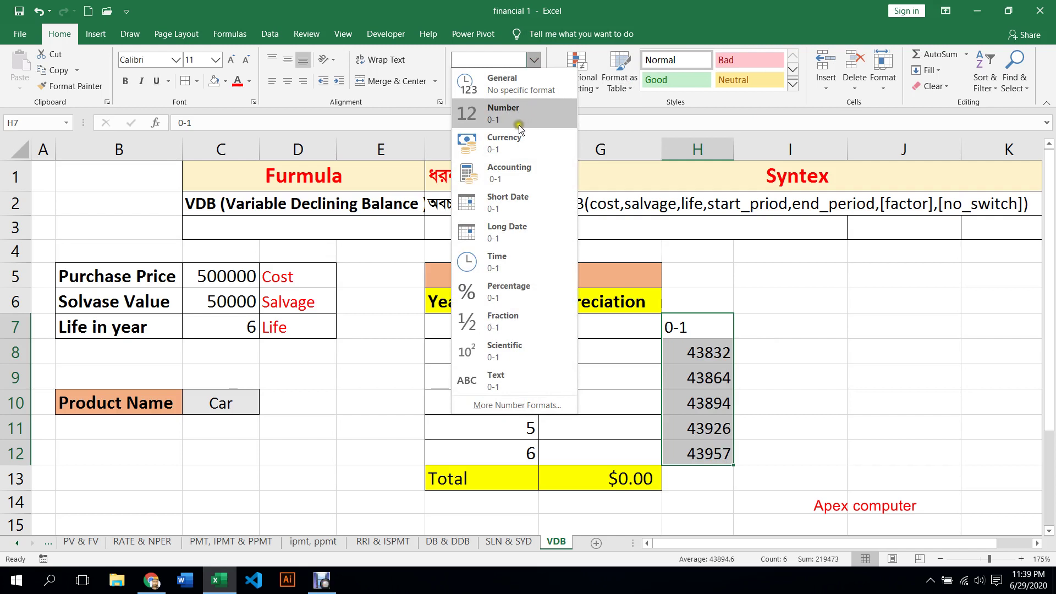
left_click(510, 114)
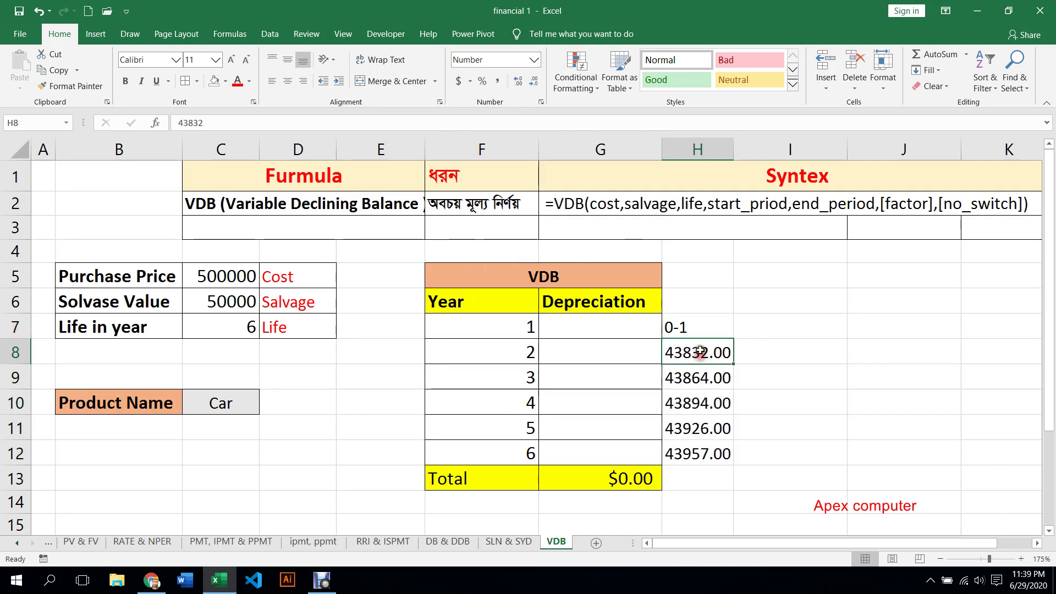
Step: Clear all contents and formatting from H7:H12
left_click_drag(699, 330, 705, 461)
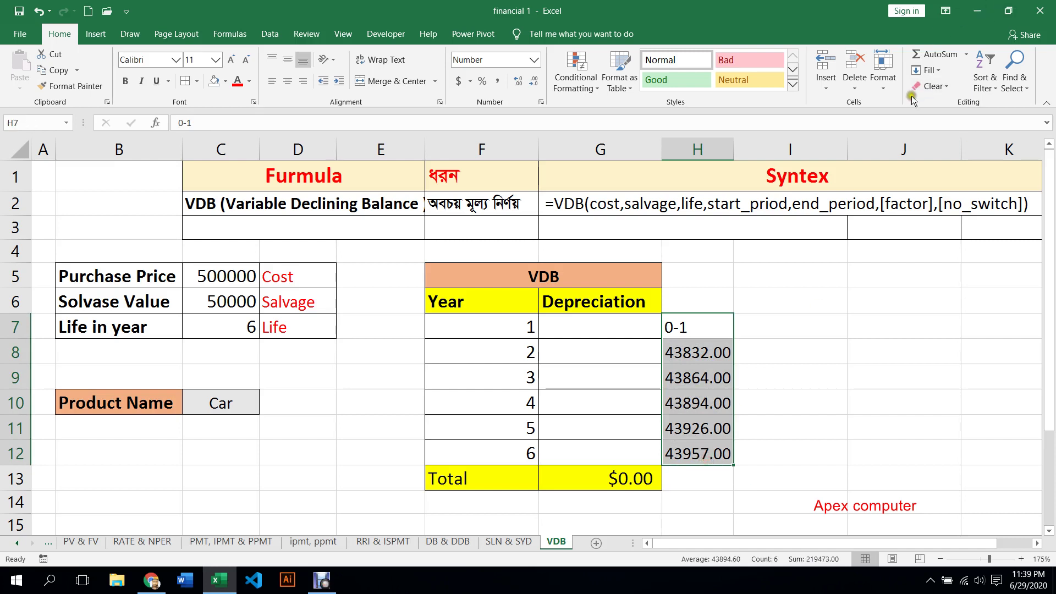
left_click(934, 87)
left_click(945, 103)
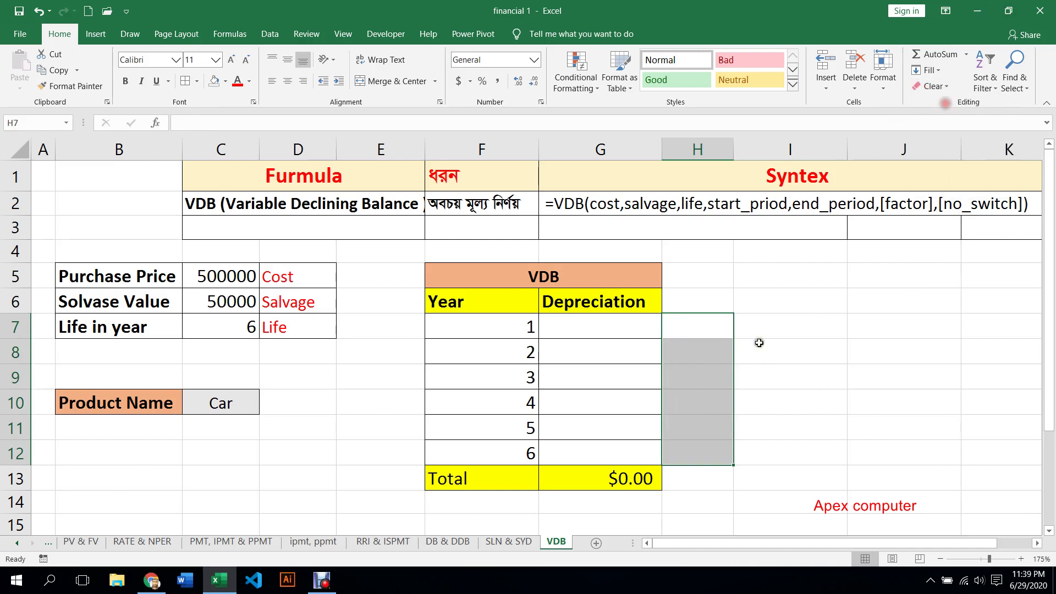
Step: Retype 1-2 in H8, then undo and redo the recent label and format changes
left_click(690, 350)
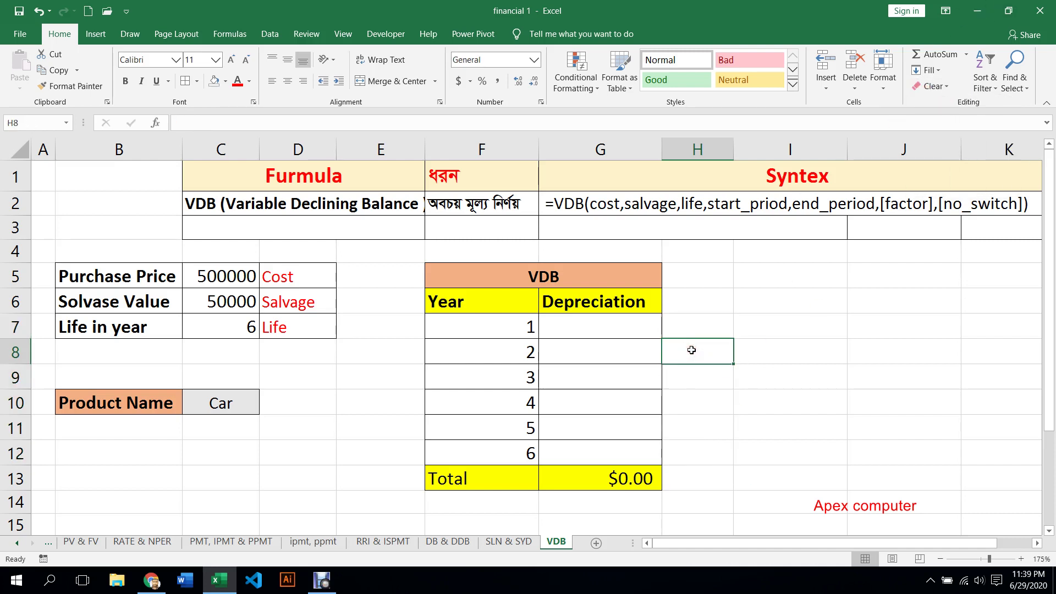
type("1-2")
left_click(740, 399)
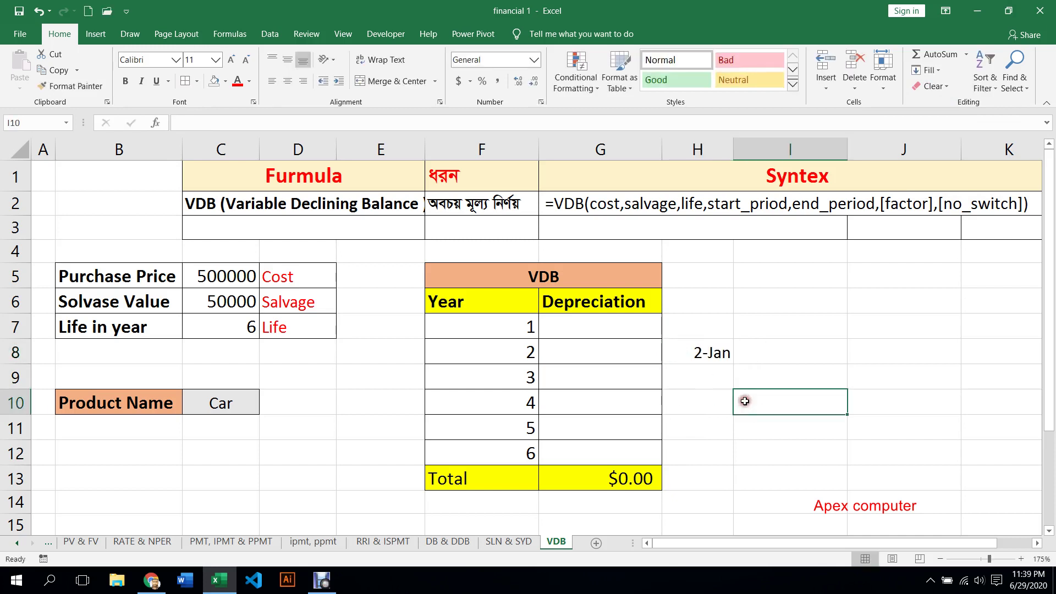
left_click(696, 353)
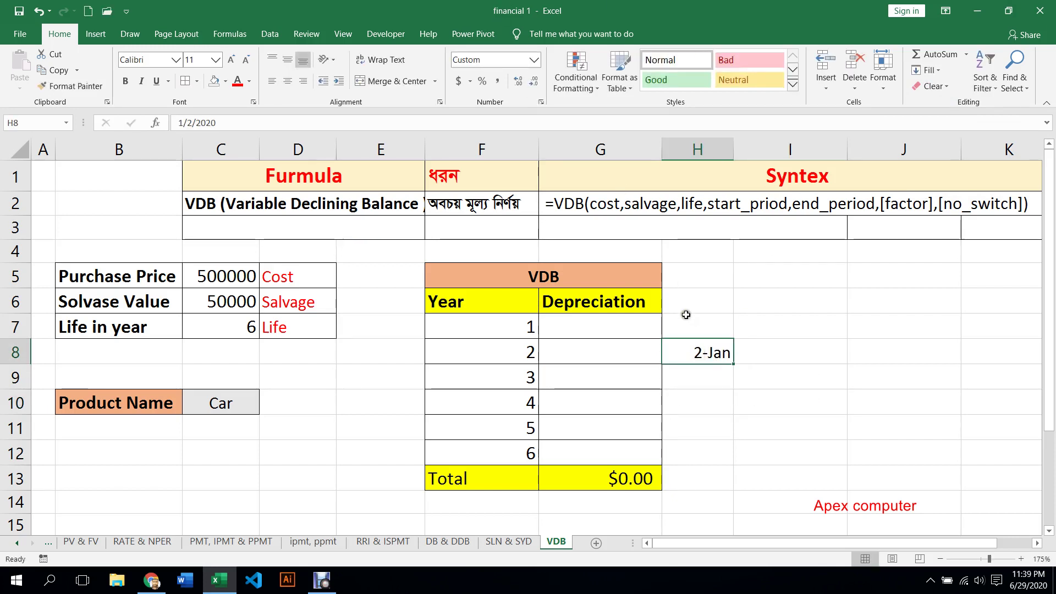
left_click(38, 11)
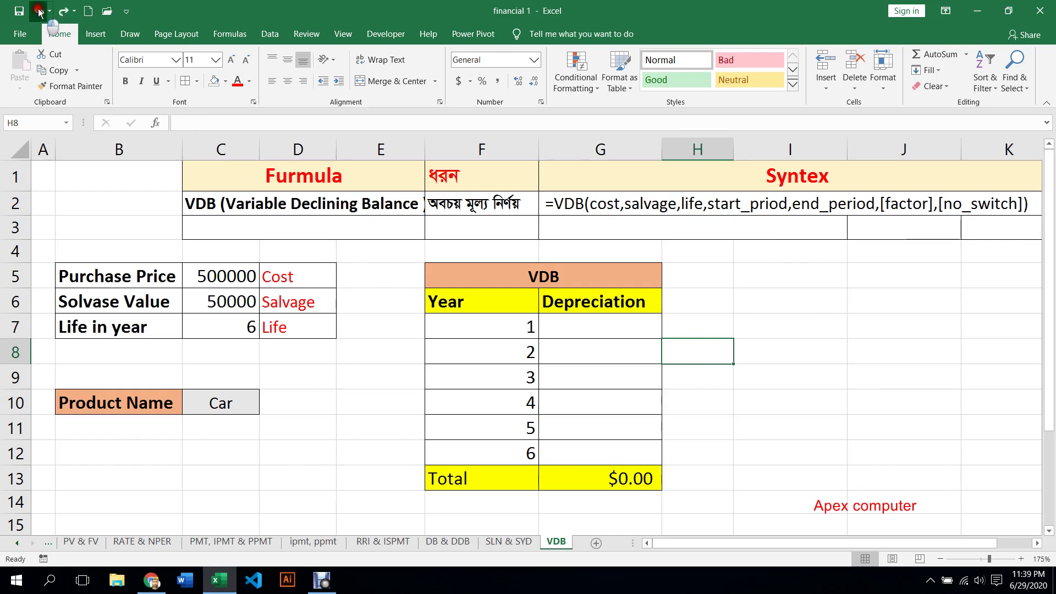
left_click(39, 11)
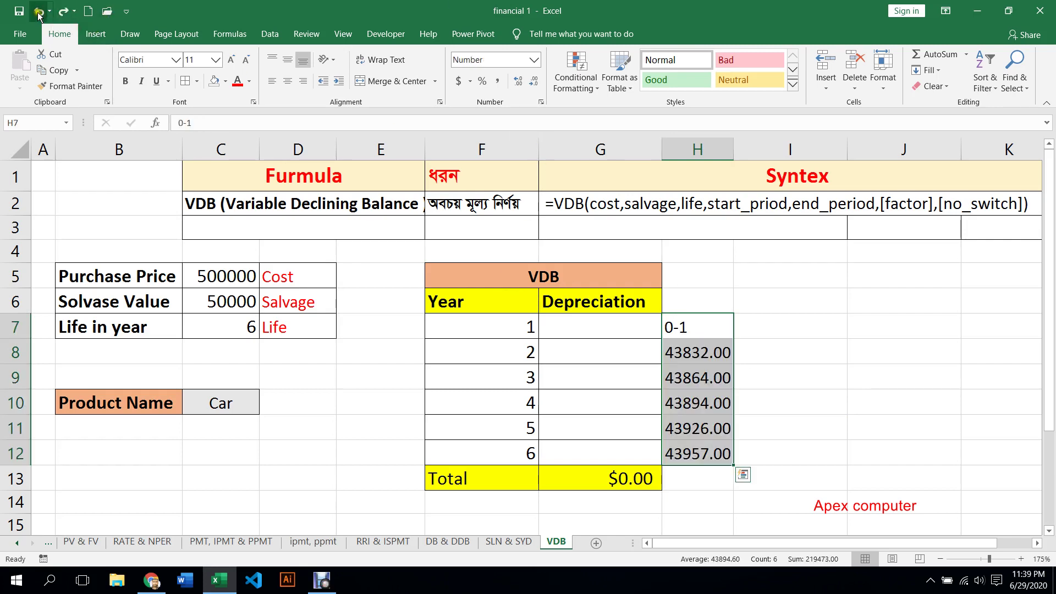
left_click(38, 11)
left_click(38, 11)
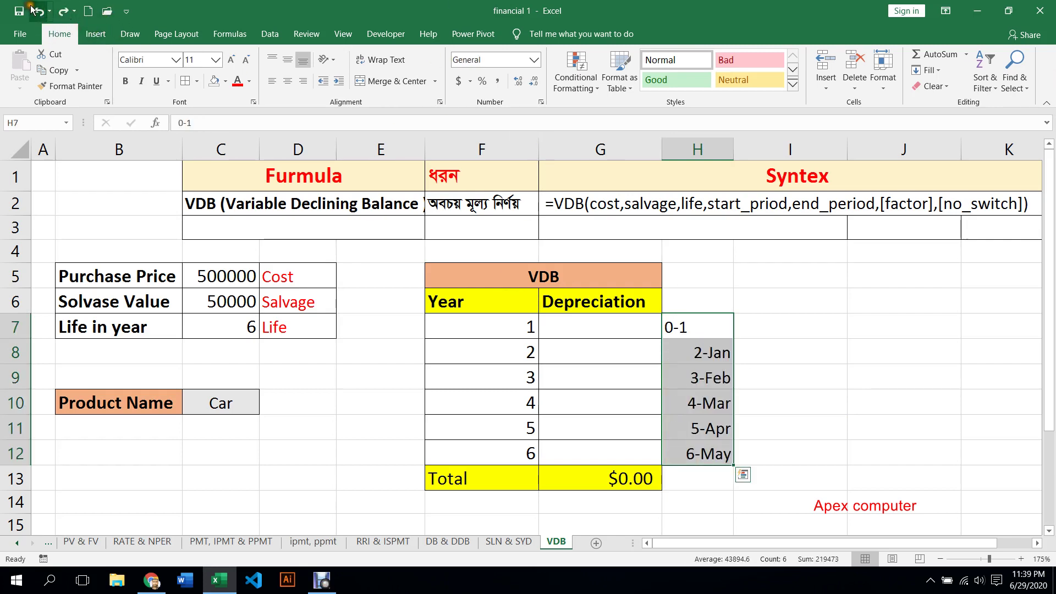
Step: Format H8:H12 as Text, undo it, then apply the General format instead
left_click(542, 101)
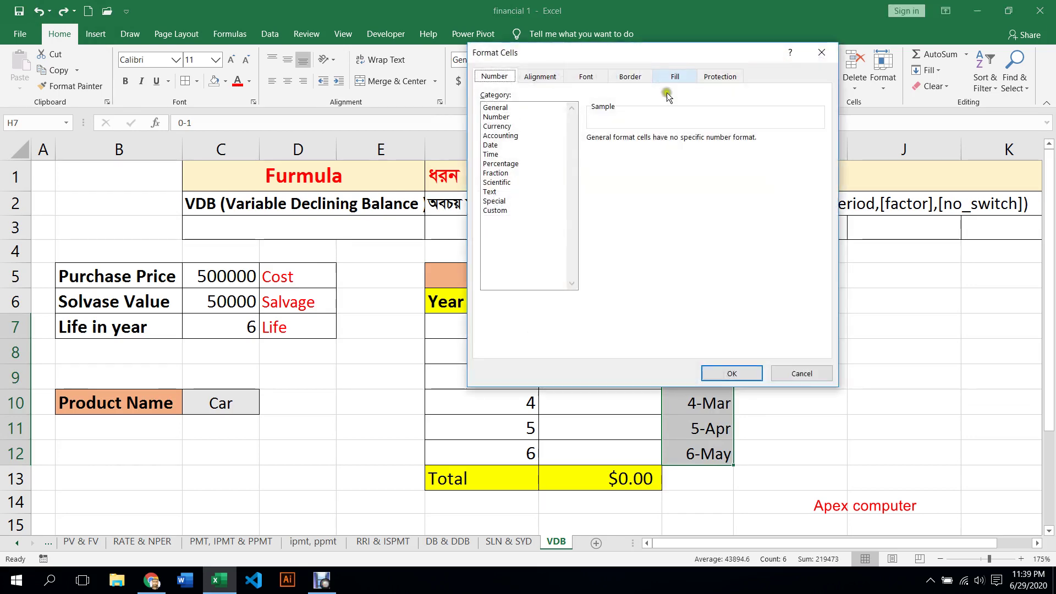
left_click(490, 192)
left_click(732, 374)
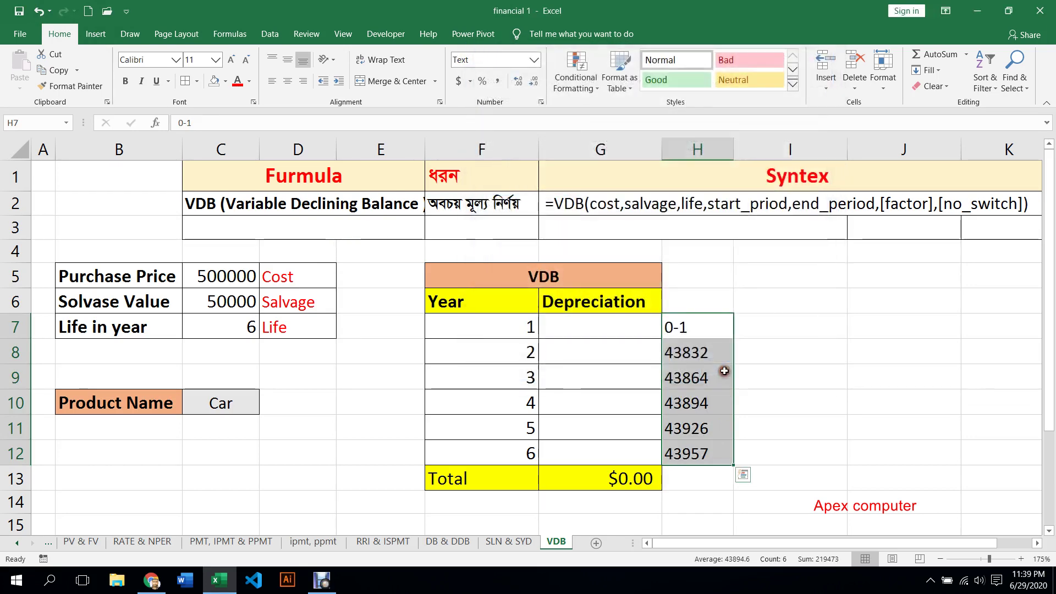
left_click(40, 10)
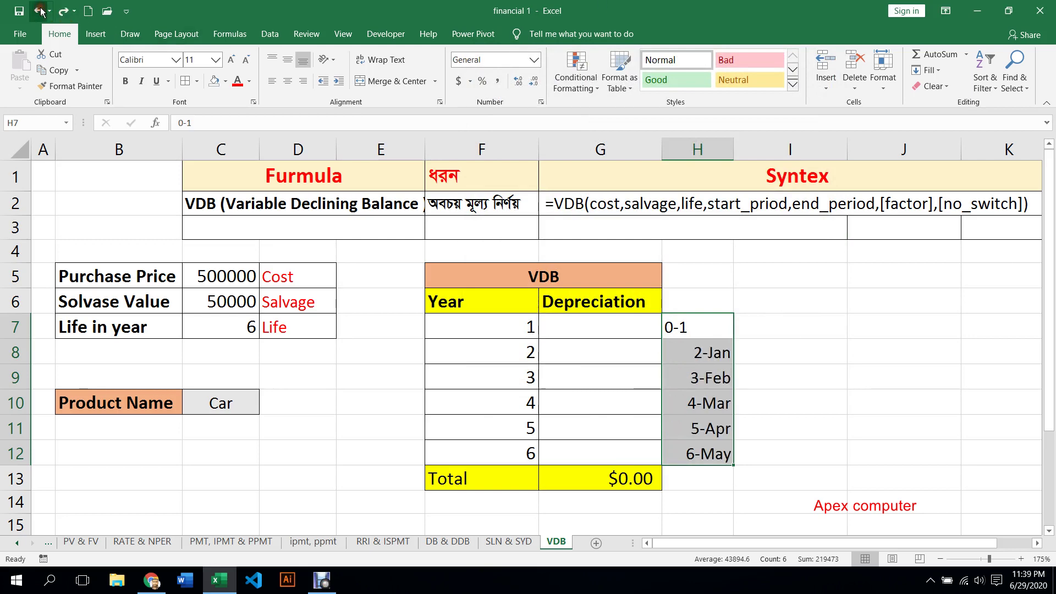
left_click(541, 103)
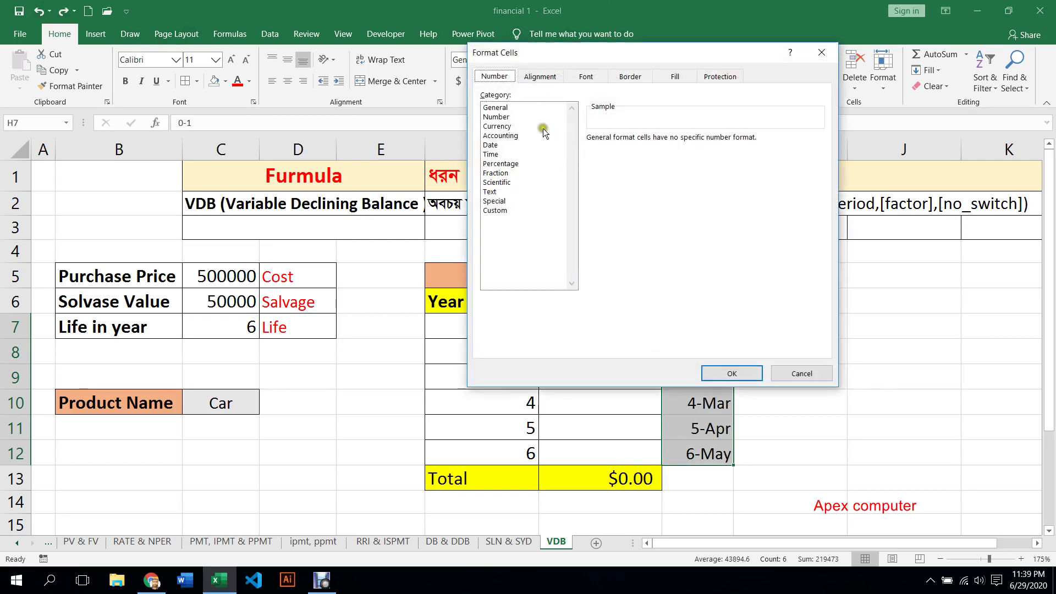
left_click(499, 110)
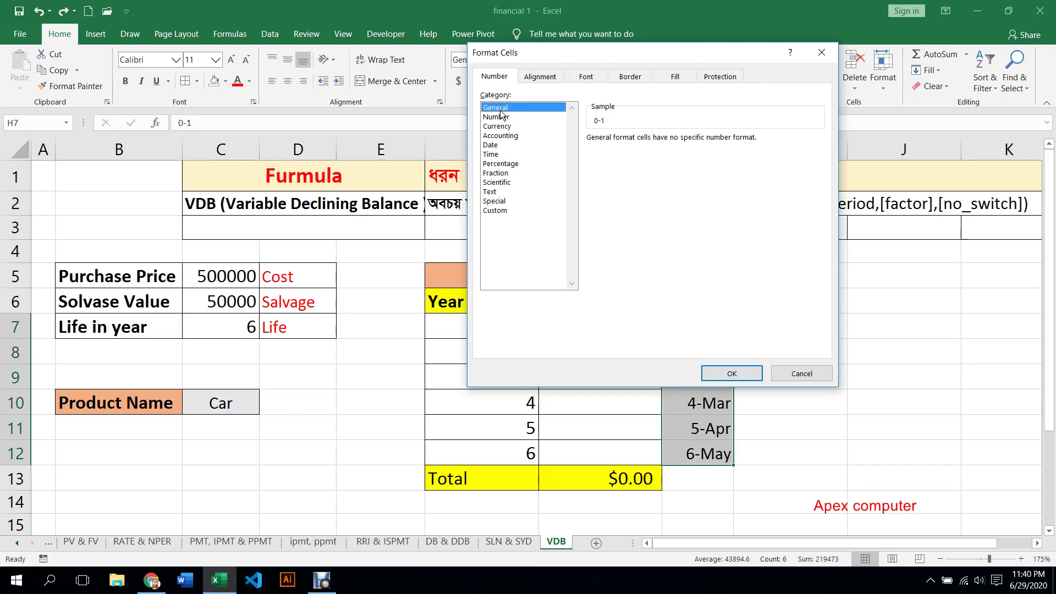
left_click(735, 373)
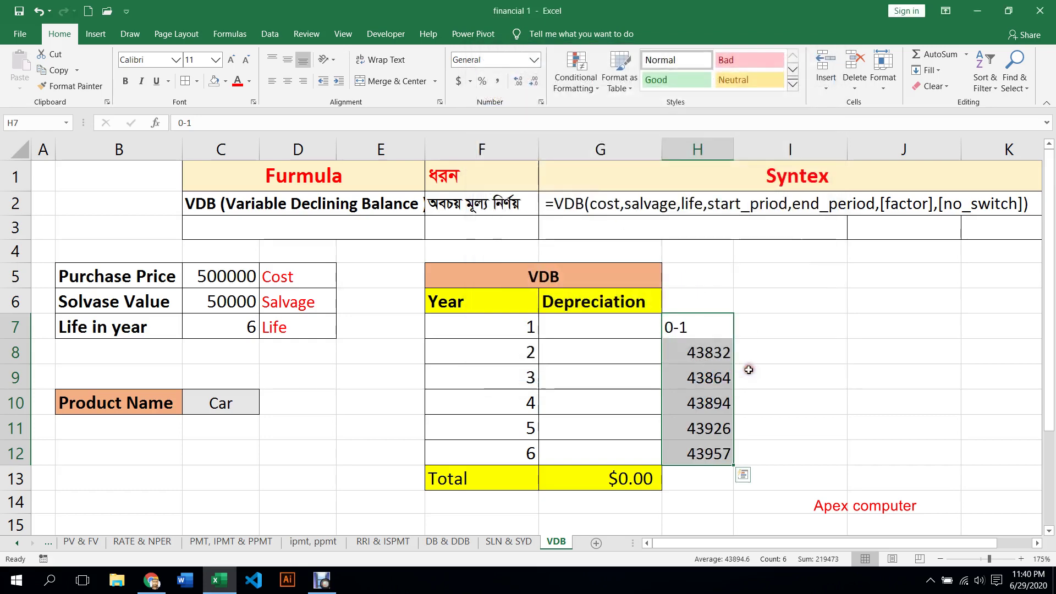
Step: Select H7:H12 and delete their stray date values
left_click(707, 350)
left_click(684, 328)
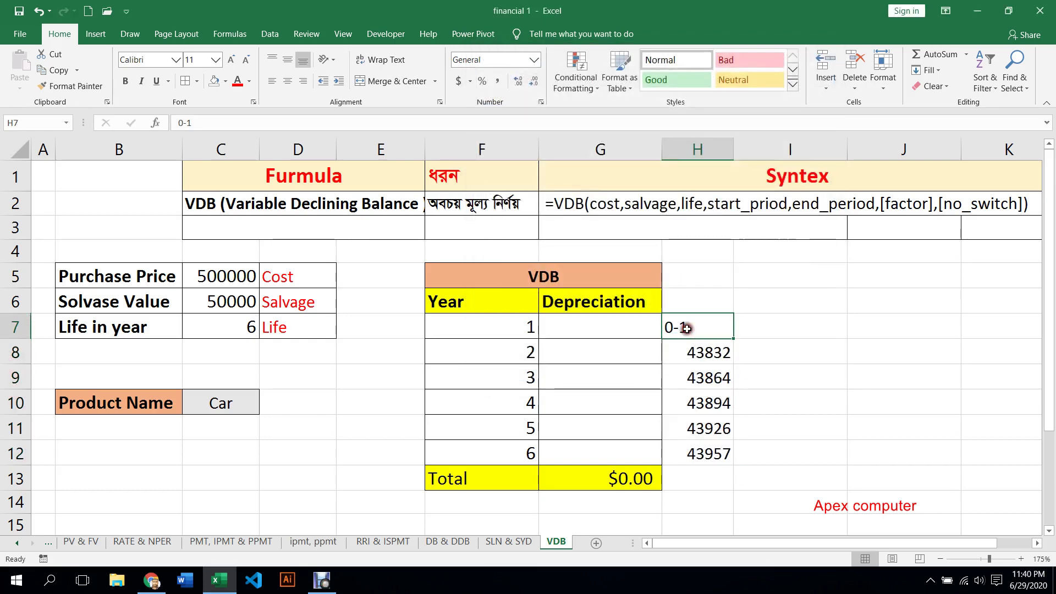
left_click(700, 357)
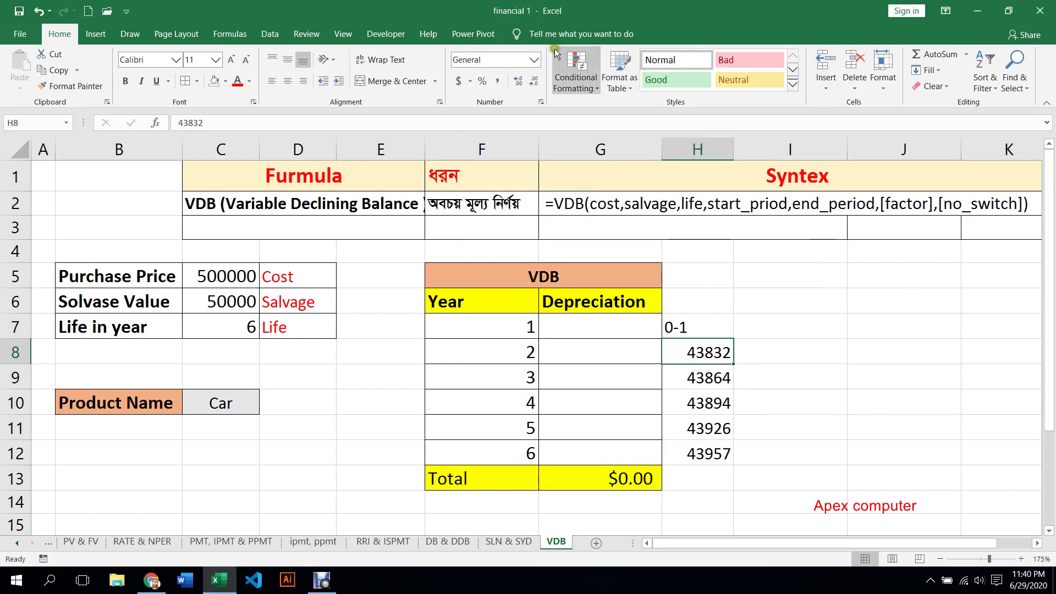
left_click(773, 363)
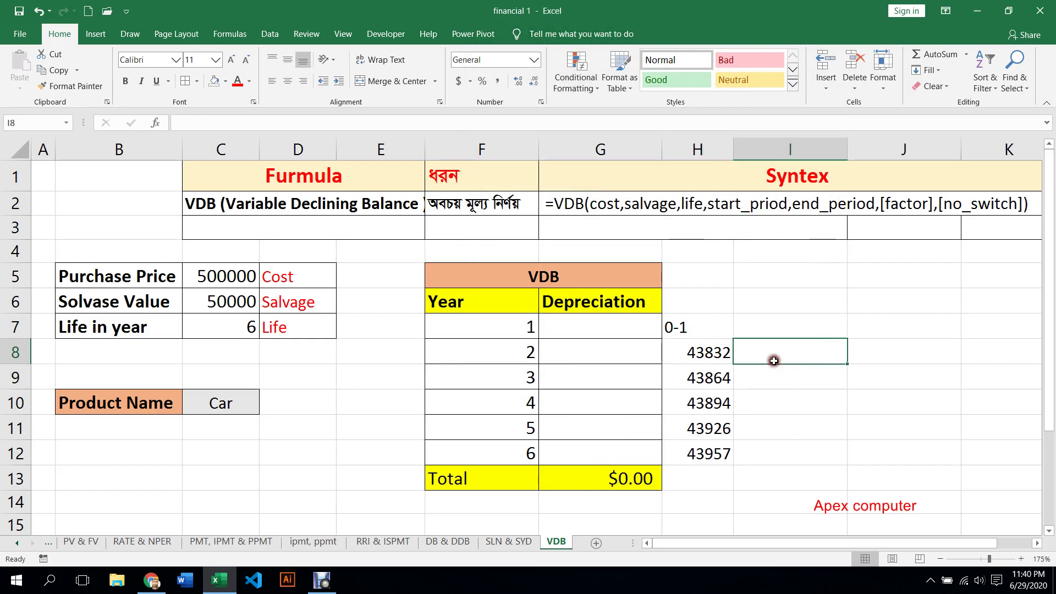
left_click(704, 352)
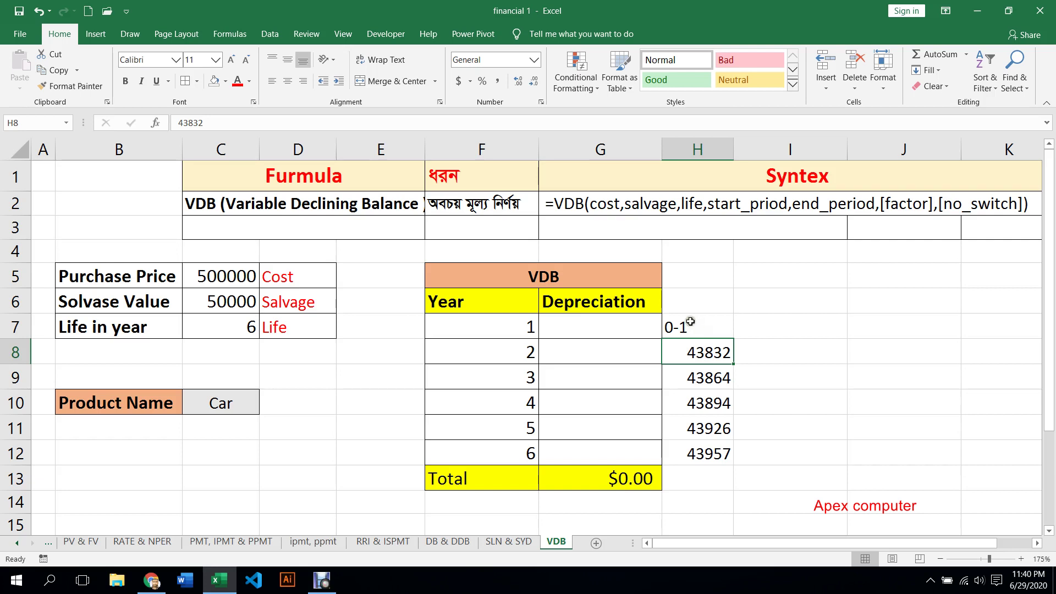
left_click_drag(690, 322, 703, 445)
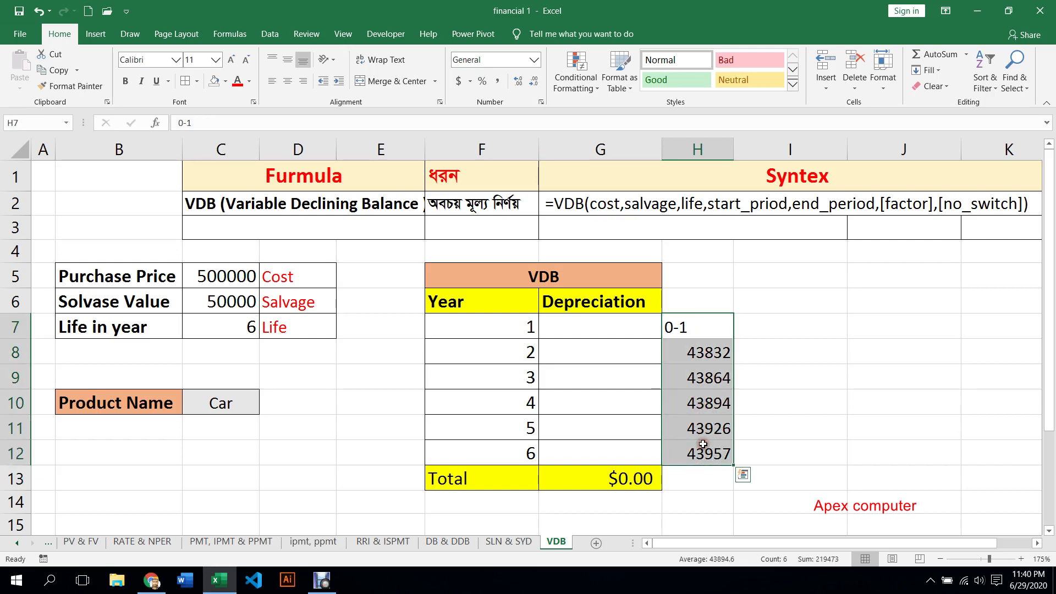
key("Delete")
Step: Enter the label Year 0-1 in H7
left_click(697, 328)
left_click(773, 347)
left_click(696, 328)
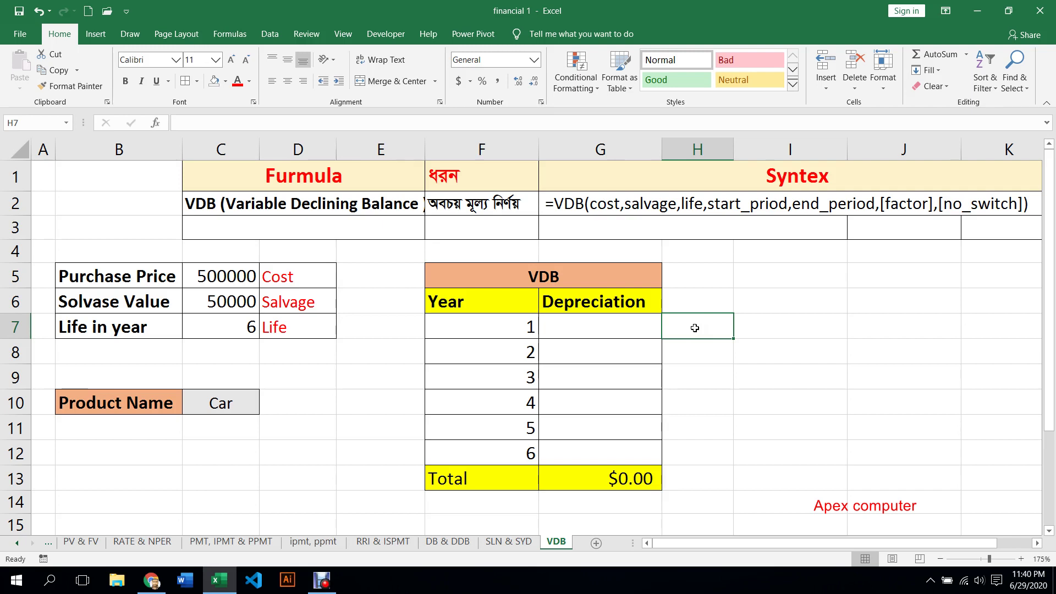
type("Year 01")
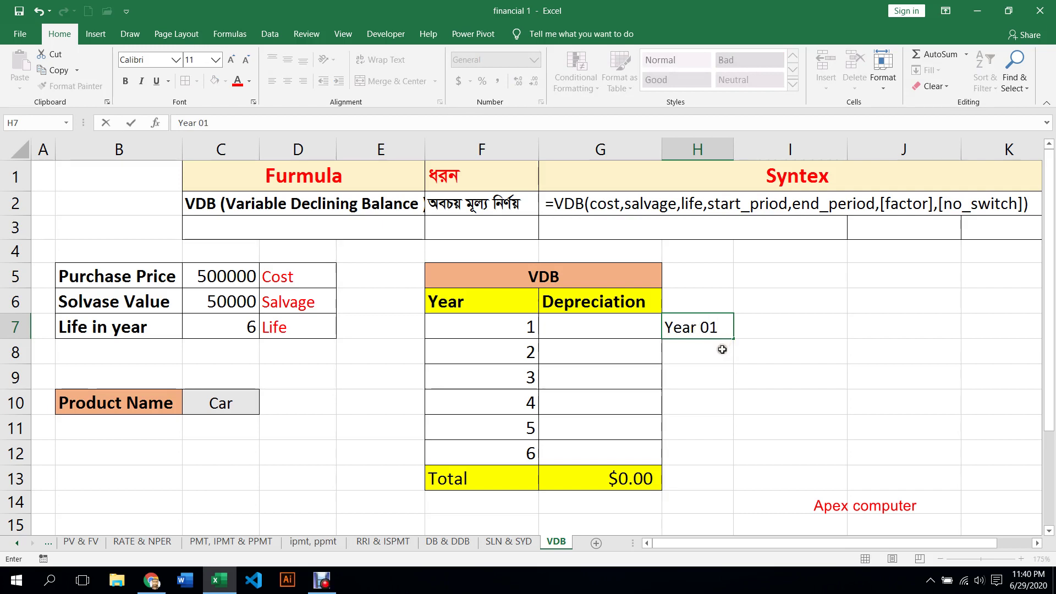
left_click(715, 347)
left_click(700, 330)
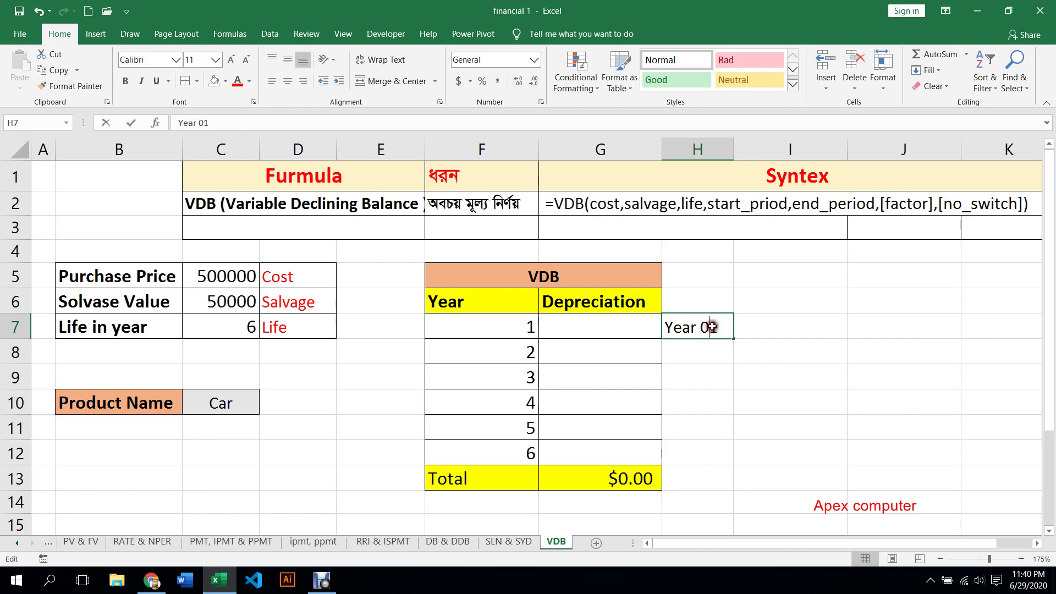
double_click(709, 330)
type("-")
left_click(794, 413)
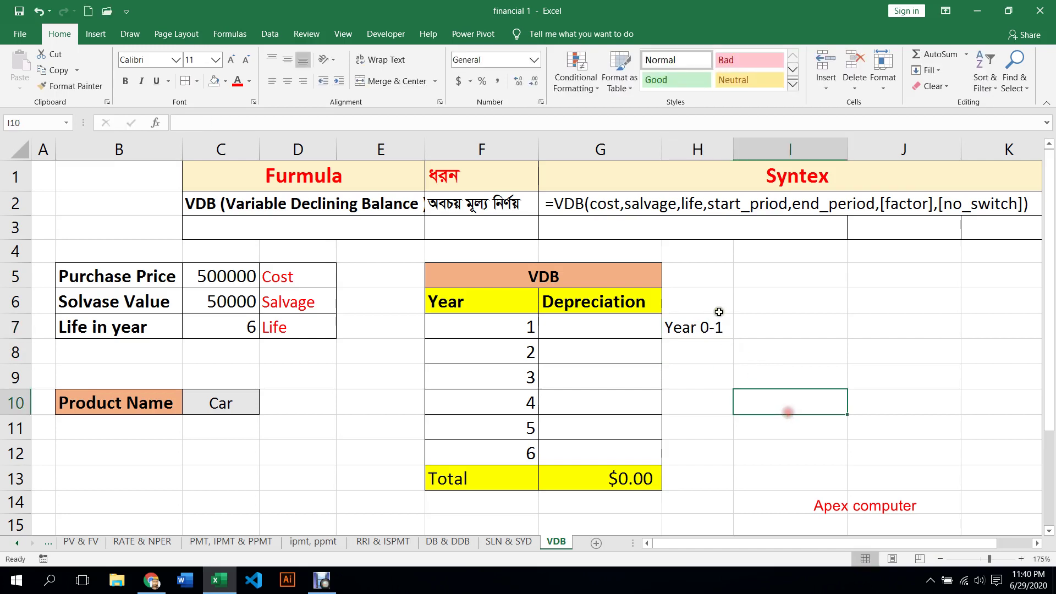
left_click(715, 333)
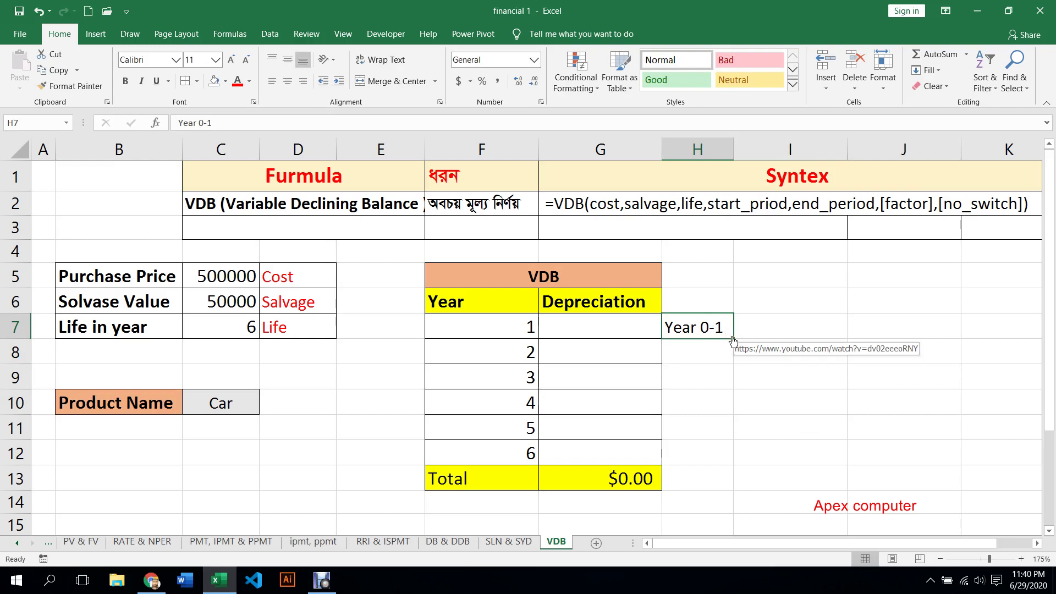
Step: Fill the Year 0-1 label from H7 down to H12
right_click(734, 346)
left_click(728, 366)
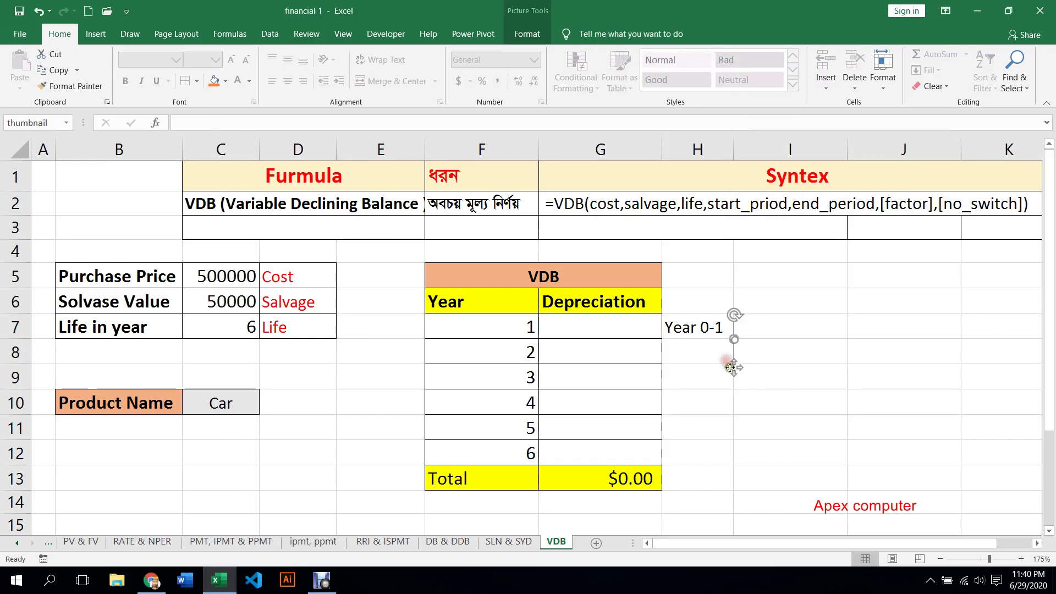
key("Escape")
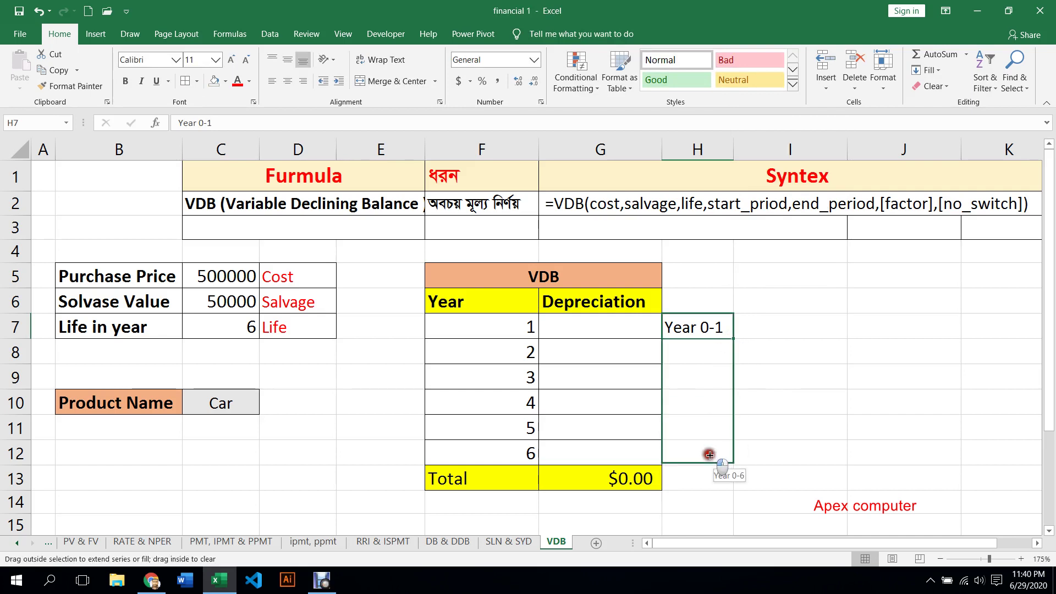
left_click_drag(738, 340, 710, 457)
Step: Change the filled labels' start digits so H8:H12 read Year 1-2 through Year 5-6
left_click(711, 358)
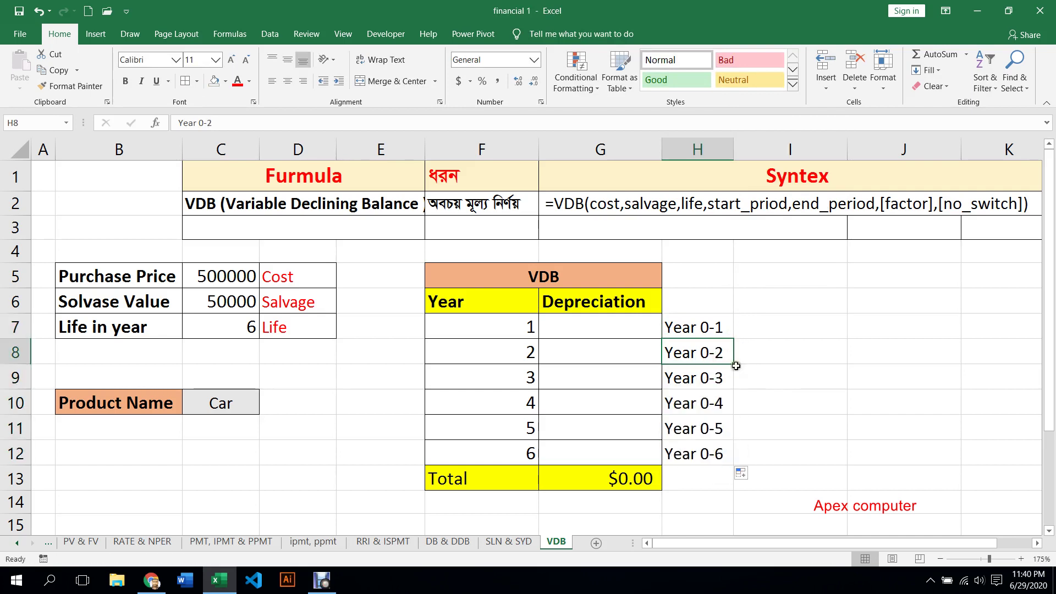
double_click(711, 351)
left_click_drag(710, 352, 703, 352)
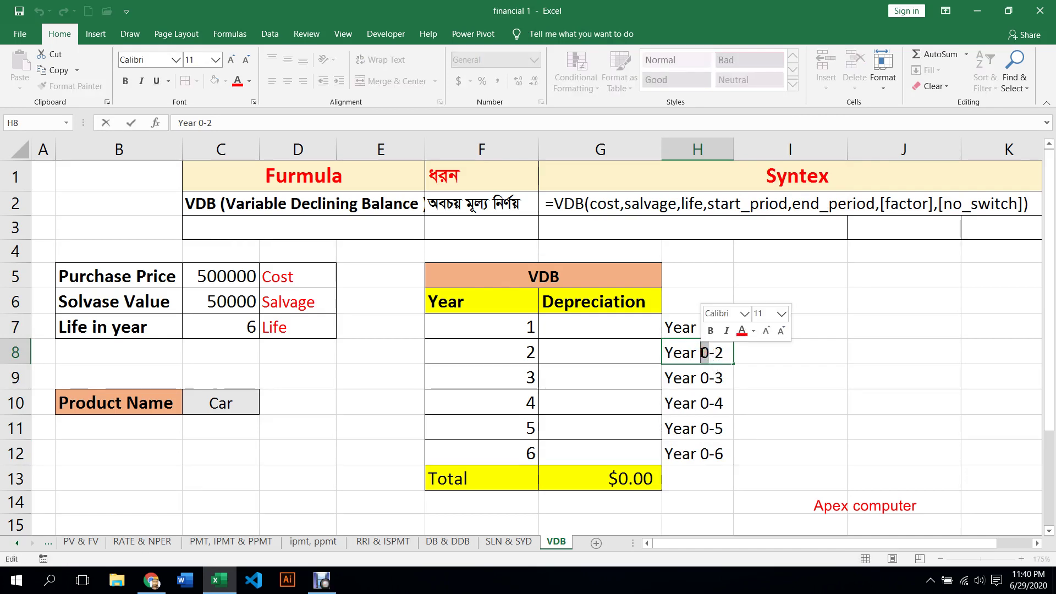
type("1")
left_click(710, 377)
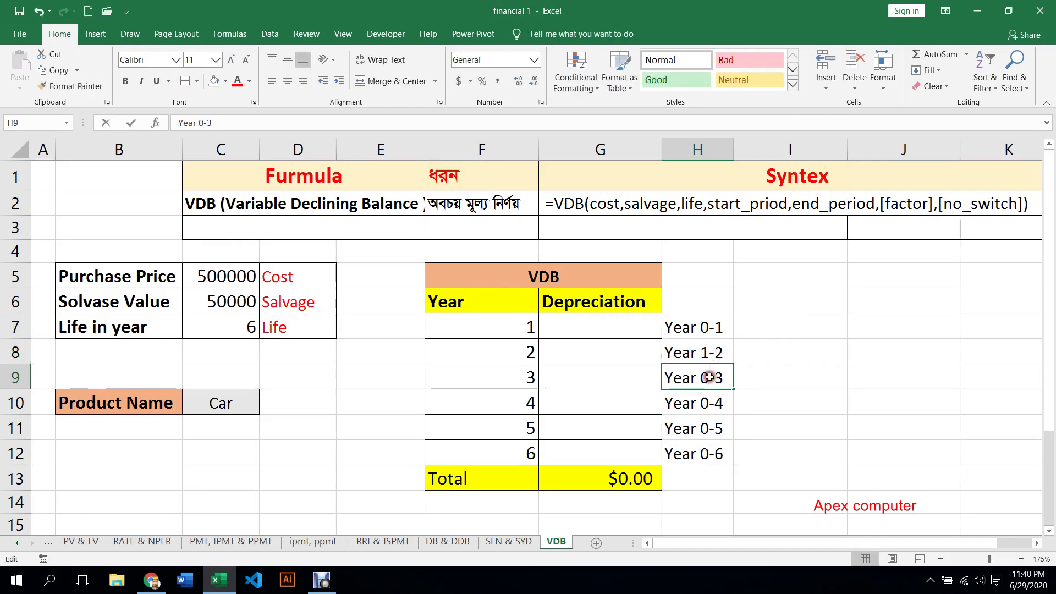
double_click(706, 378)
type("2")
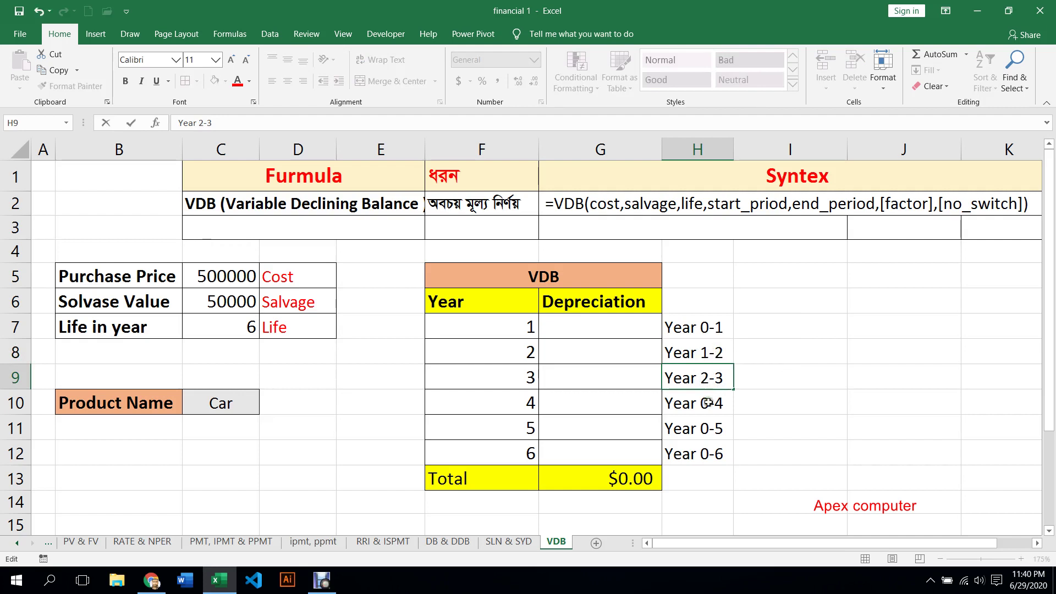
left_click(708, 403)
double_click(705, 403)
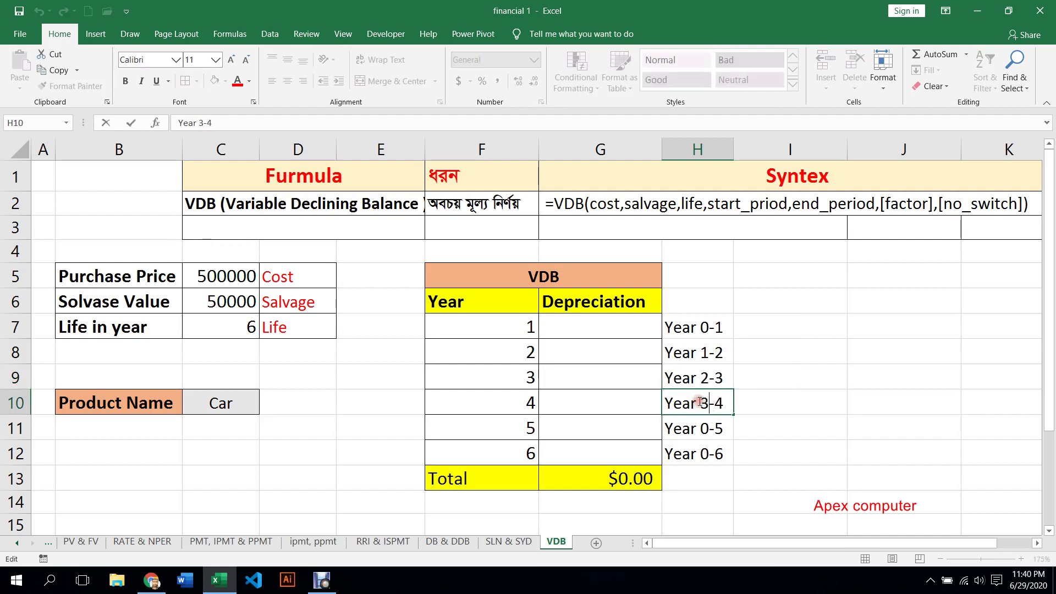
type("3")
left_click(707, 428)
double_click(704, 429)
type("4")
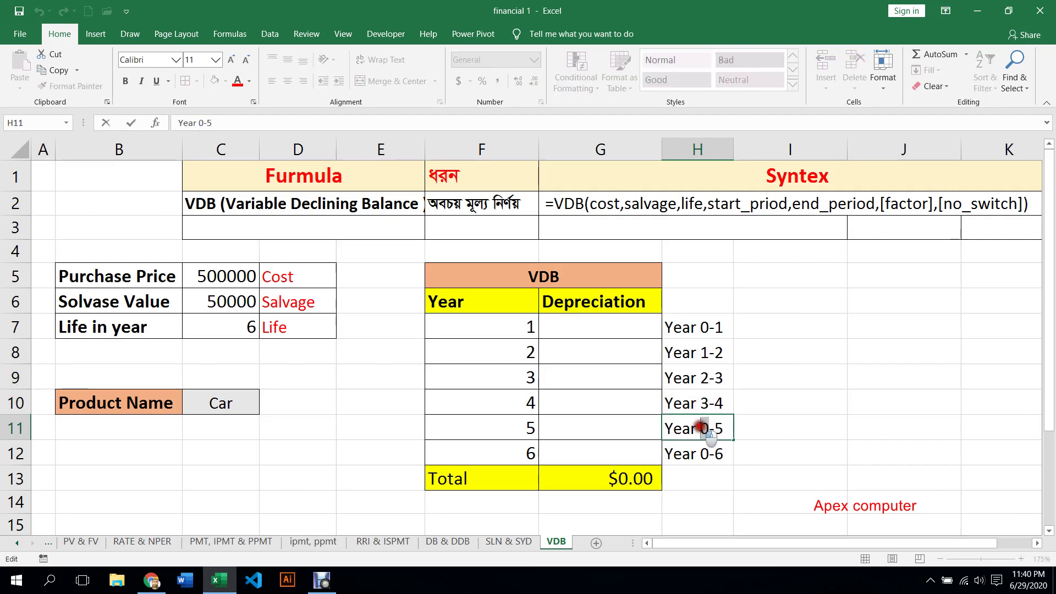
left_click(710, 453)
double_click(710, 454)
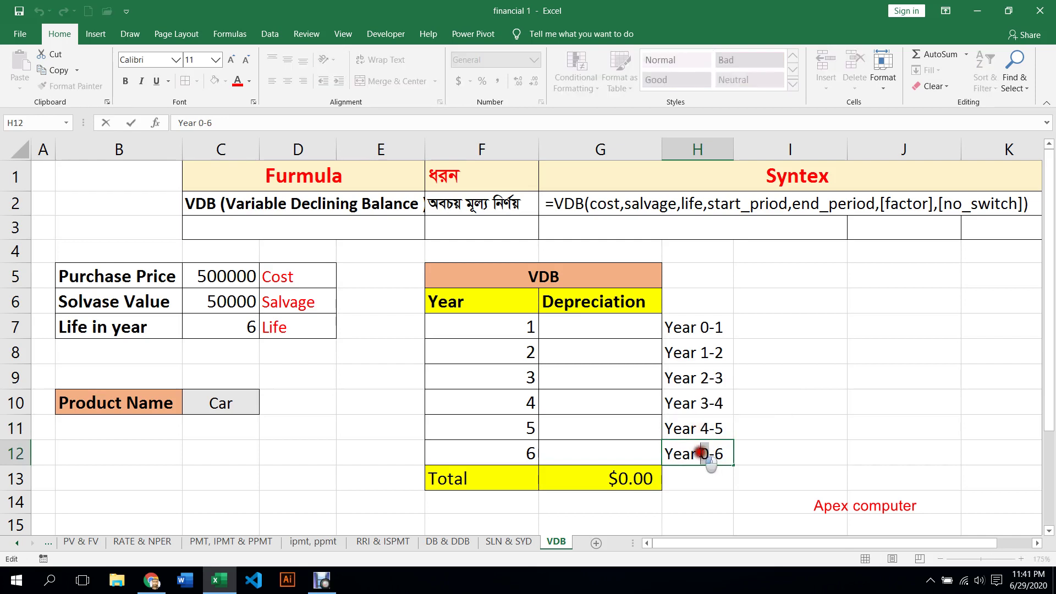
type("5")
left_click(761, 417)
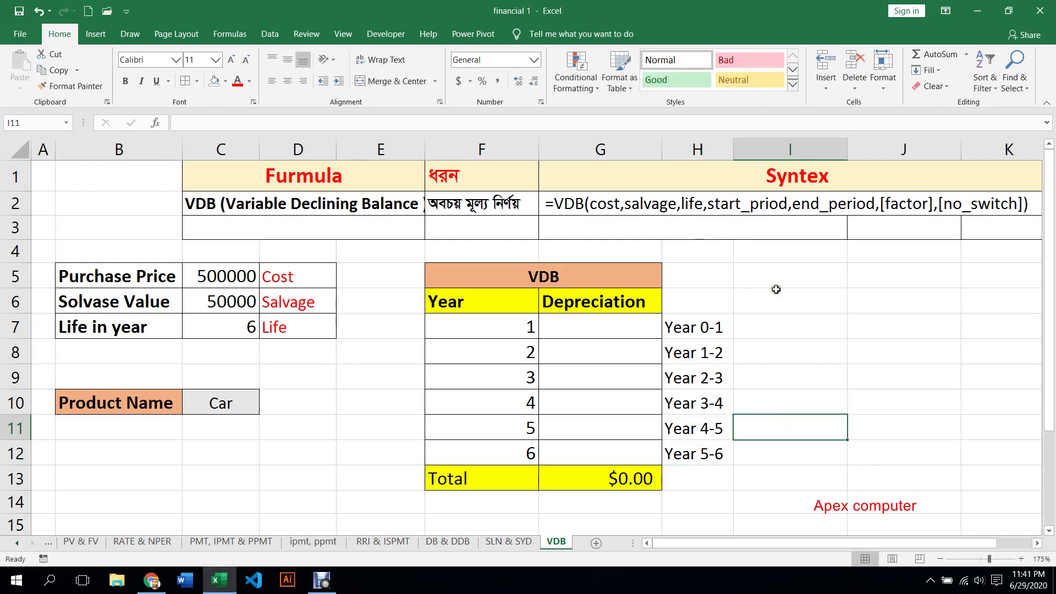
left_click(715, 330)
Step: Begin =VDB($C$5,$C$6,$C$7, in G7 with absolute cost, salvage and life references
left_click(575, 325)
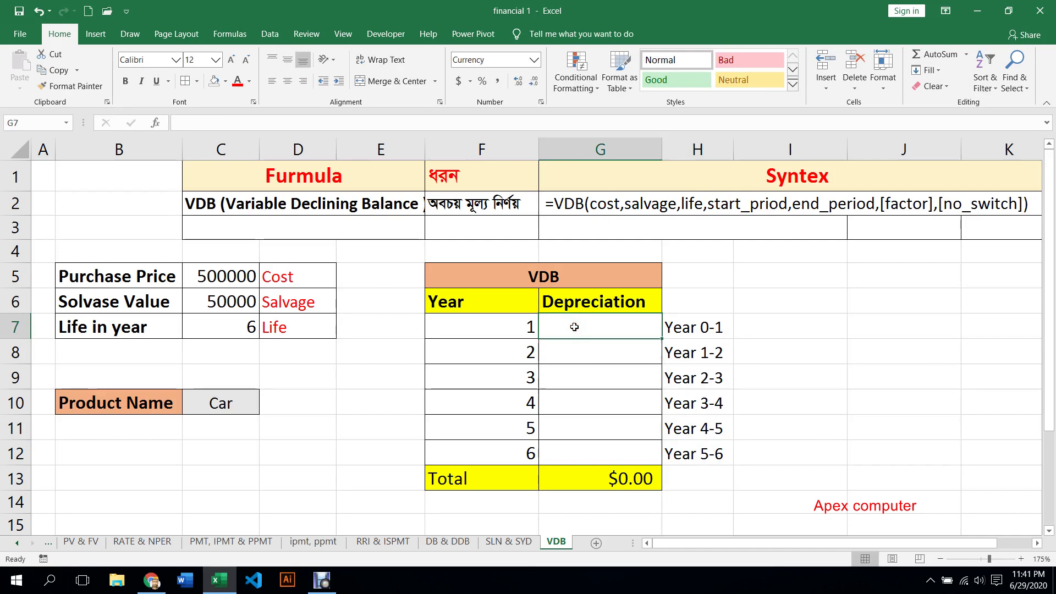
type("=v")
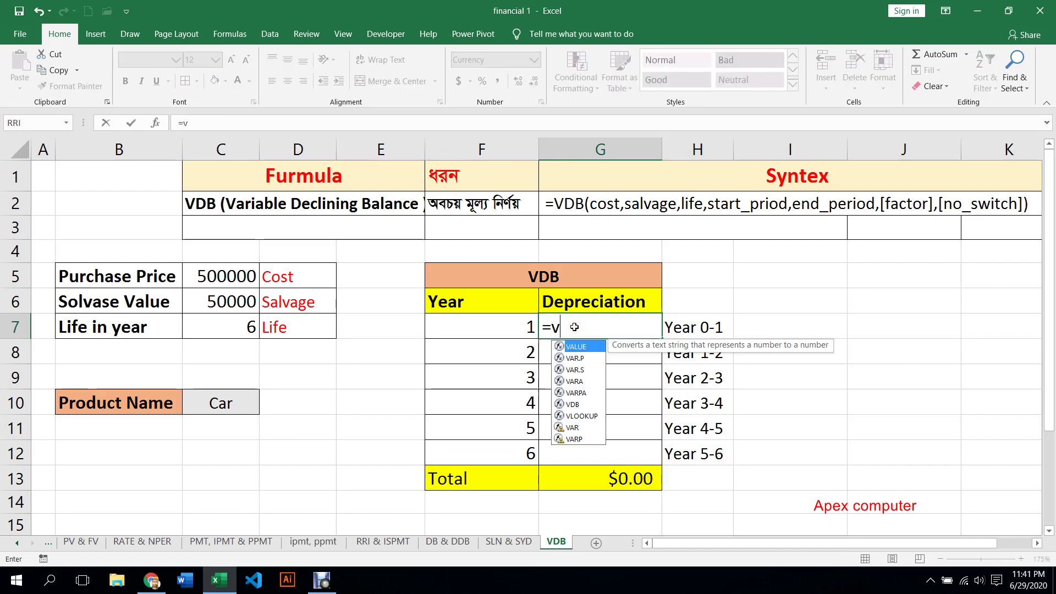
type("db")
key("Tab")
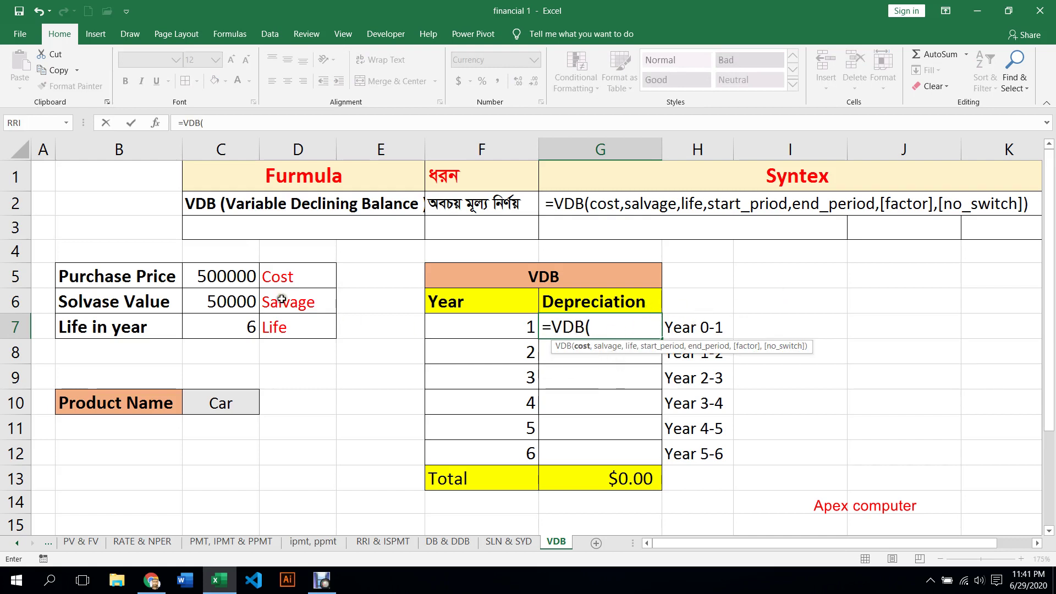
left_click(230, 272)
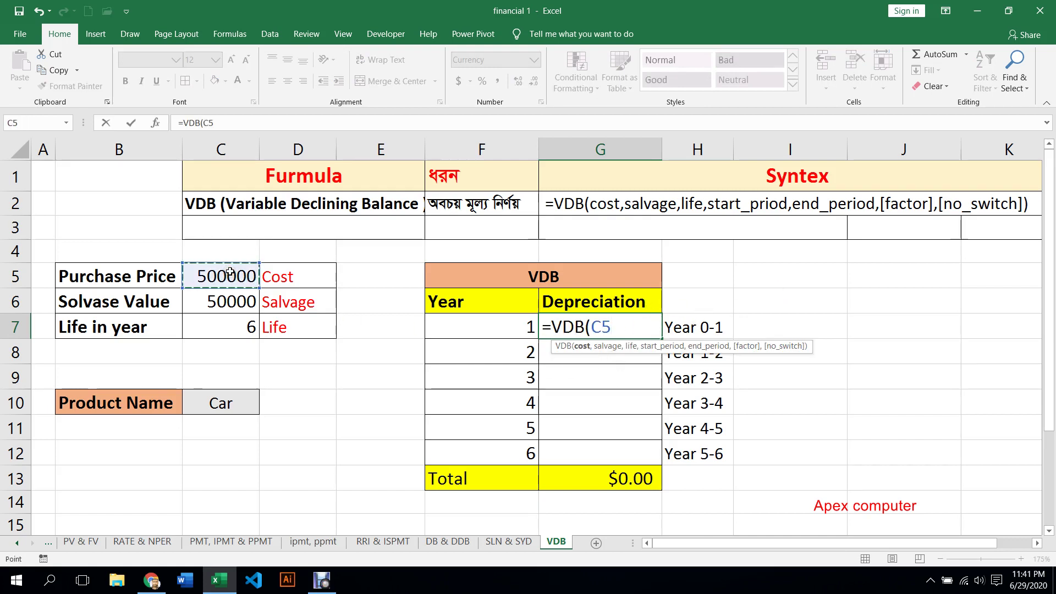
key("F4")
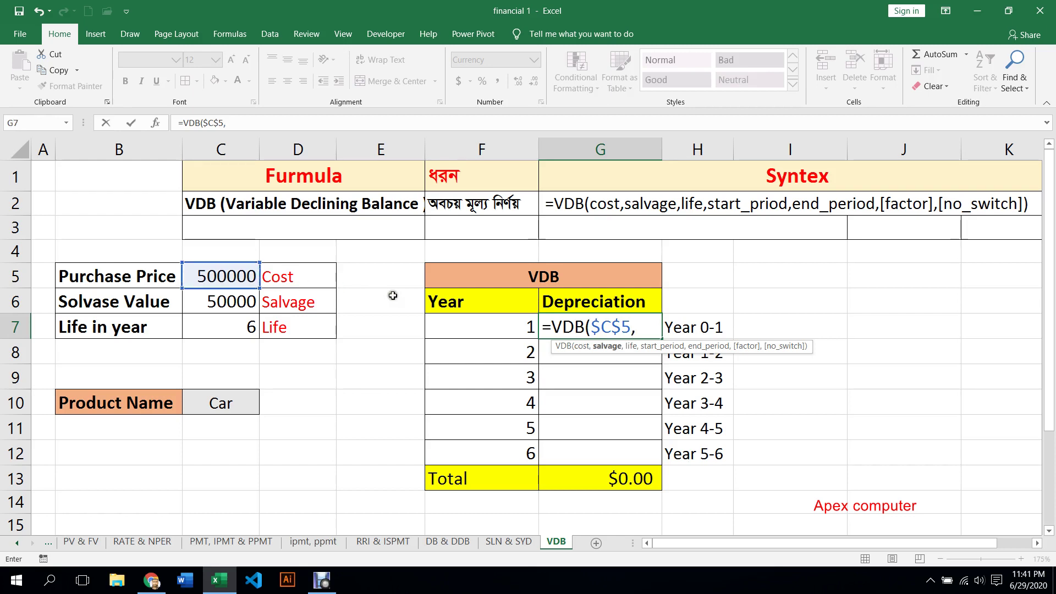
type(",")
left_click(220, 302)
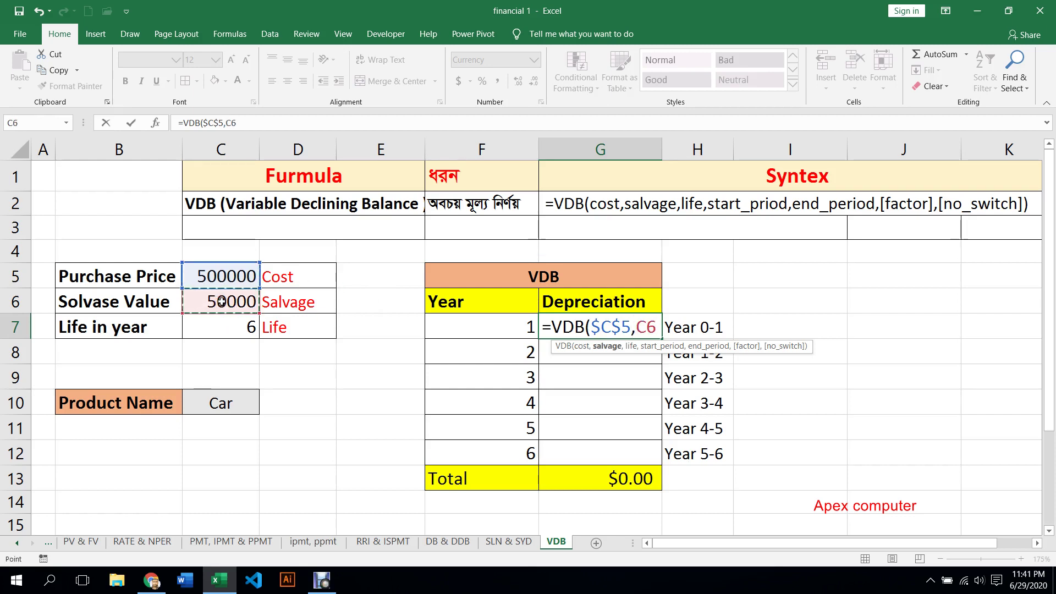
key("F4")
type("$C$6,")
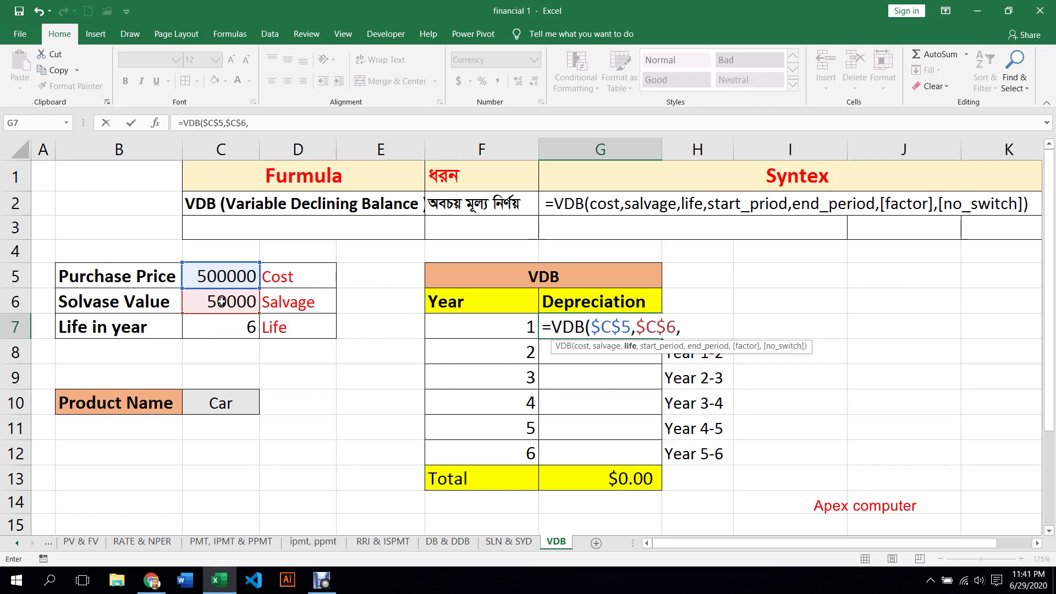
left_click(250, 326)
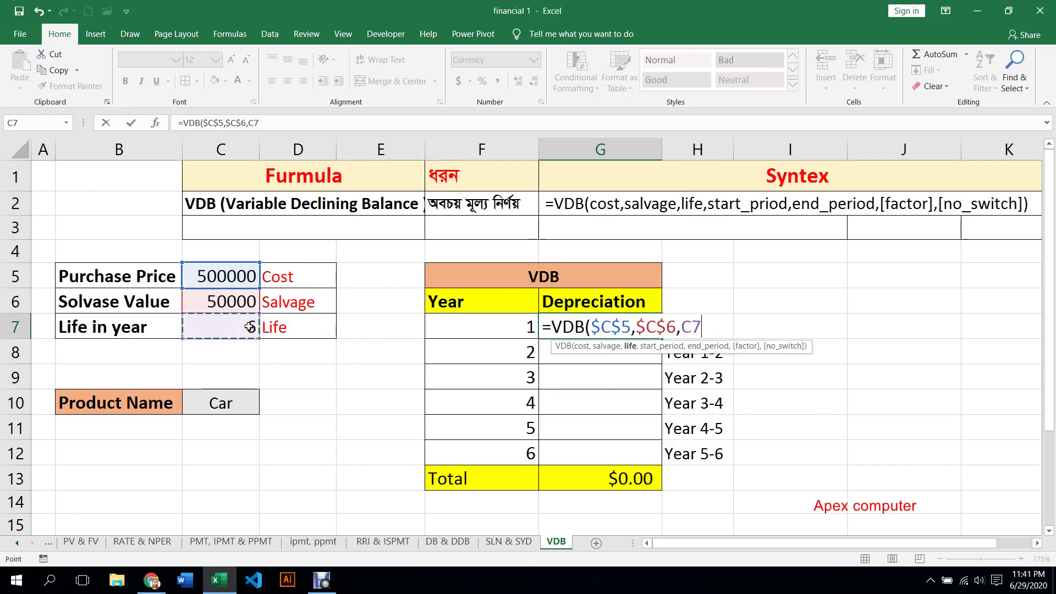
key("F4")
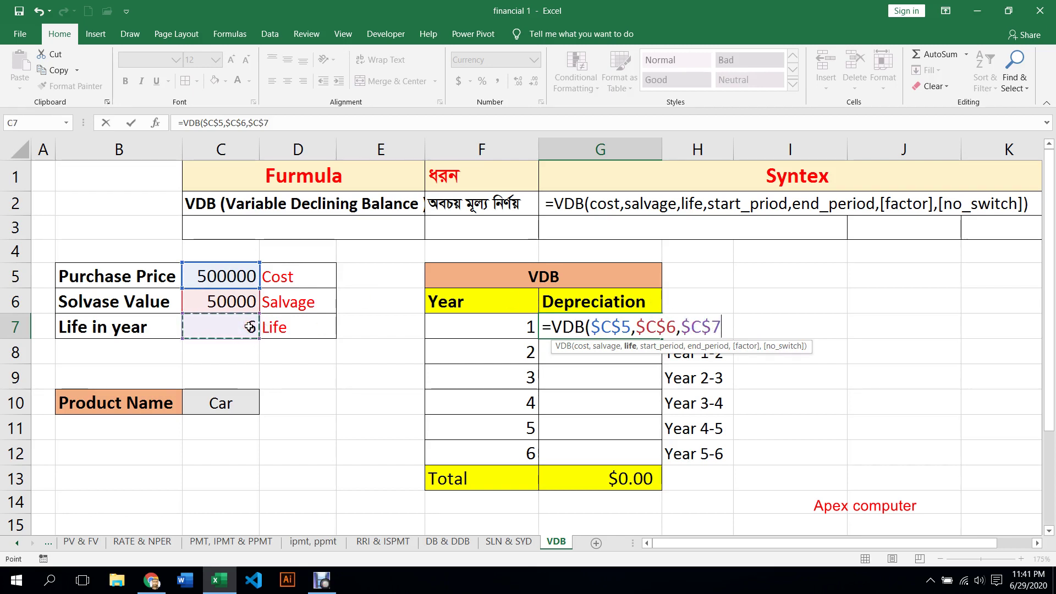
type(",")
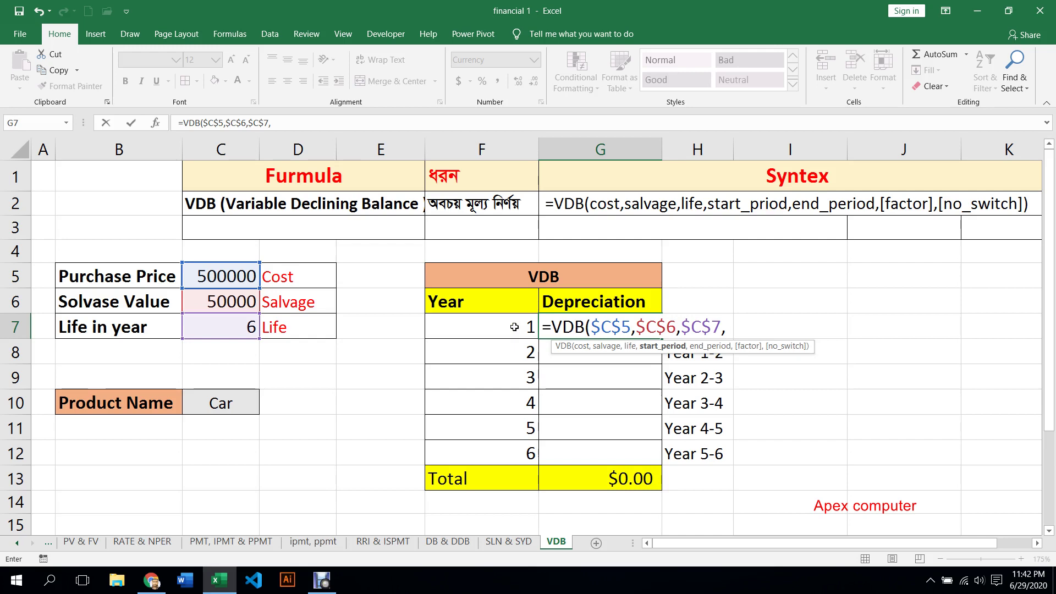
Step: Finish G7 as =VDB($C$5,$C$6,$C$7,F7-1,F7), giving $166,666.67 for year 1
left_click(514, 327)
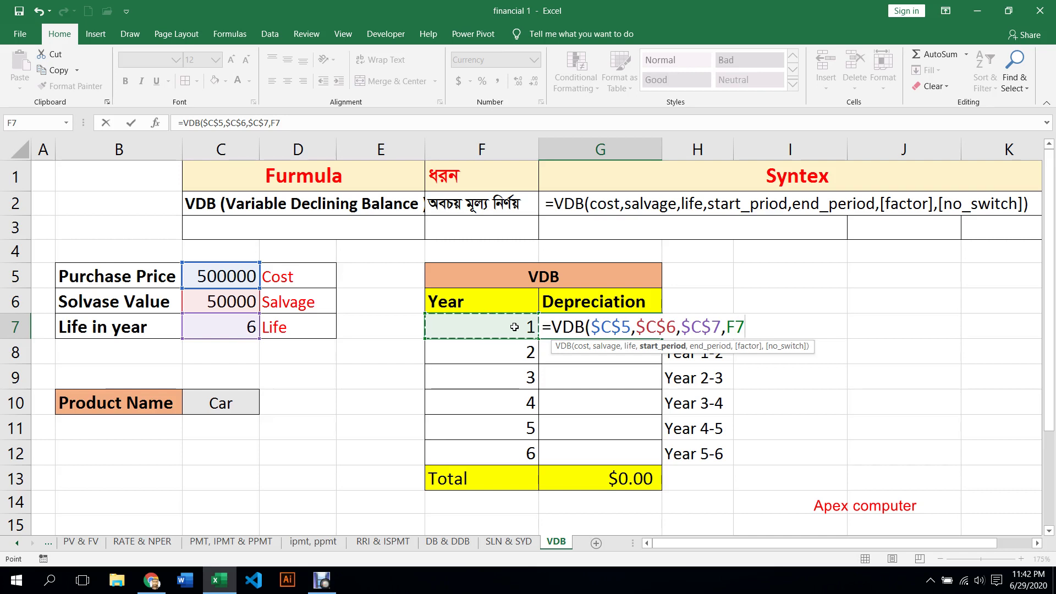
type("-1")
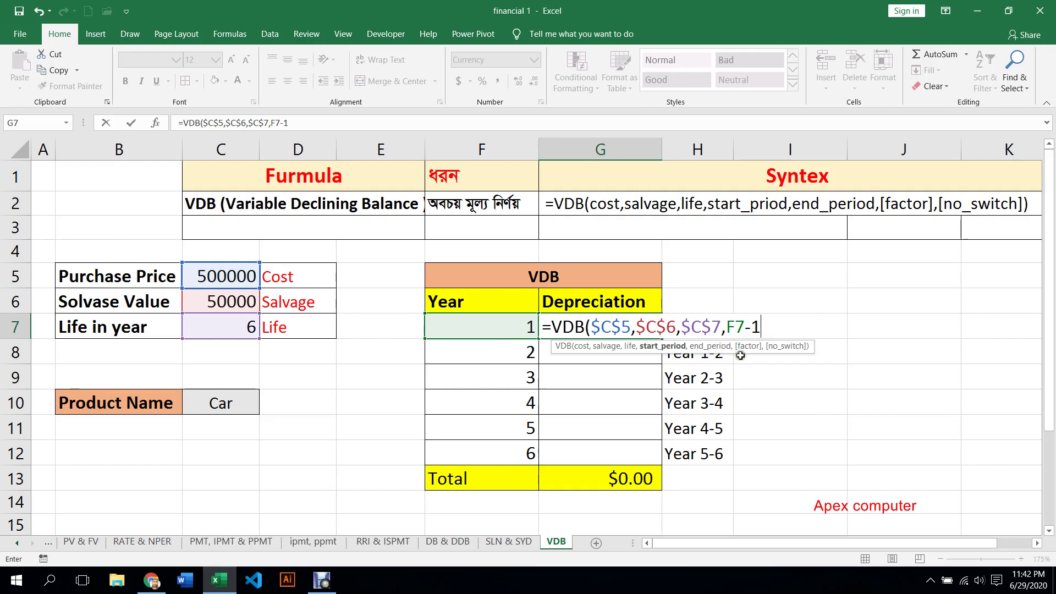
type(",")
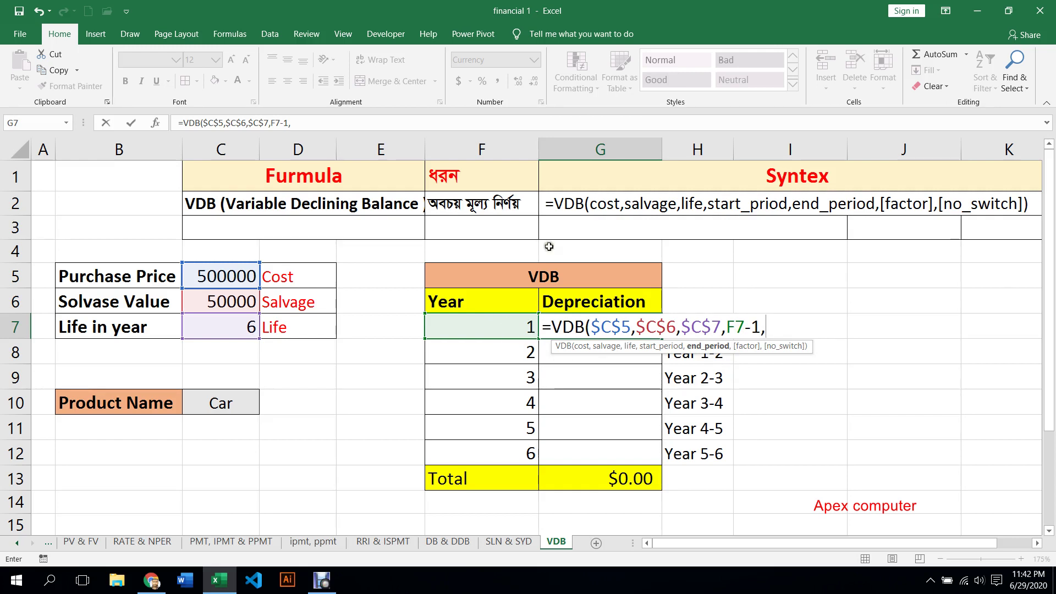
left_click(511, 323)
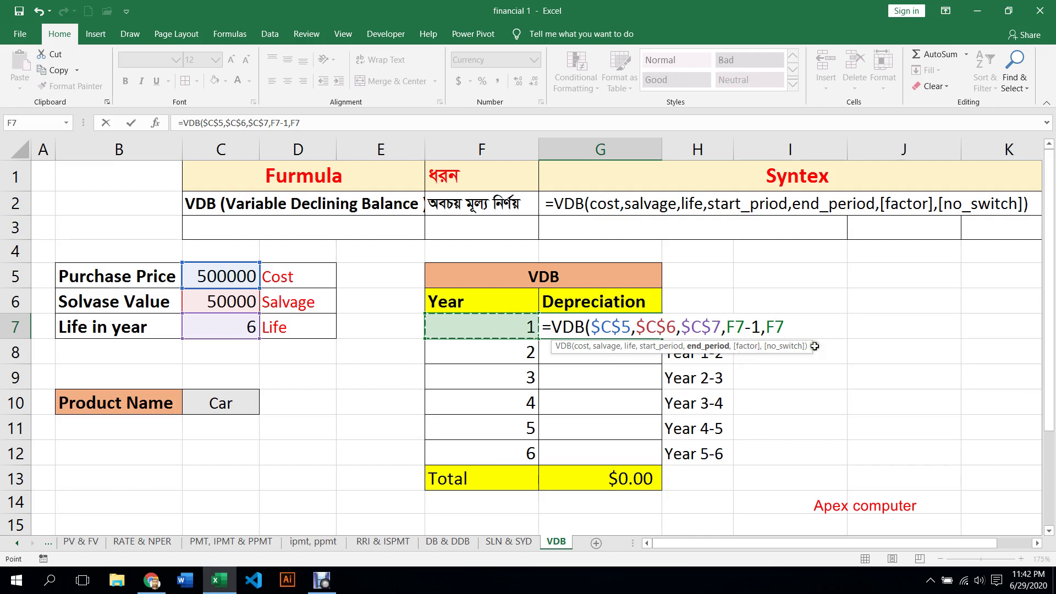
left_click(131, 123)
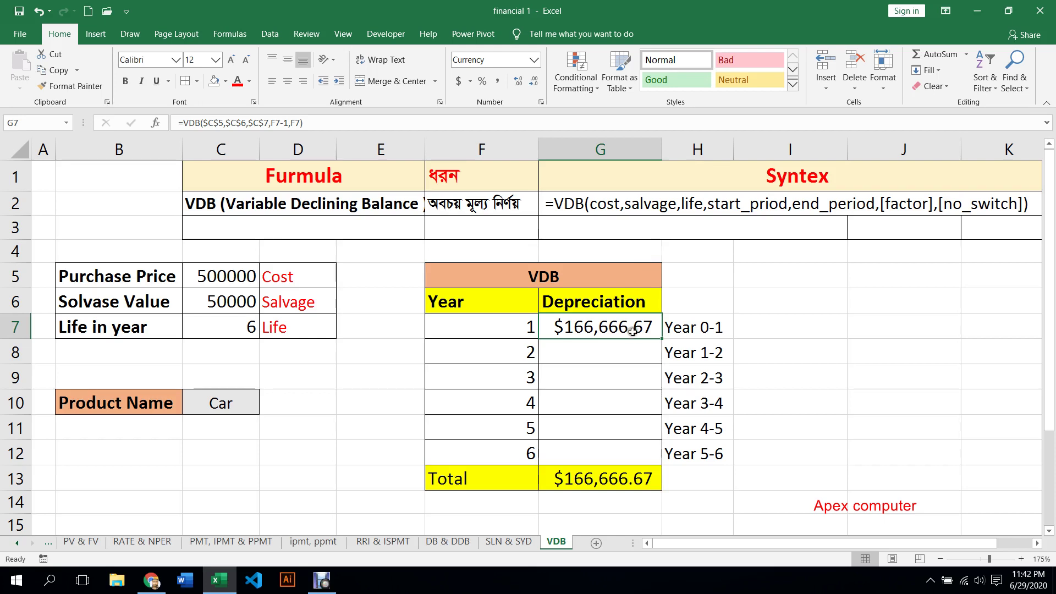
Step: Fill the VDB formula from G7 down to G12 and check the year 1, 2, 3 and 6 results
left_click_drag(661, 340, 659, 466)
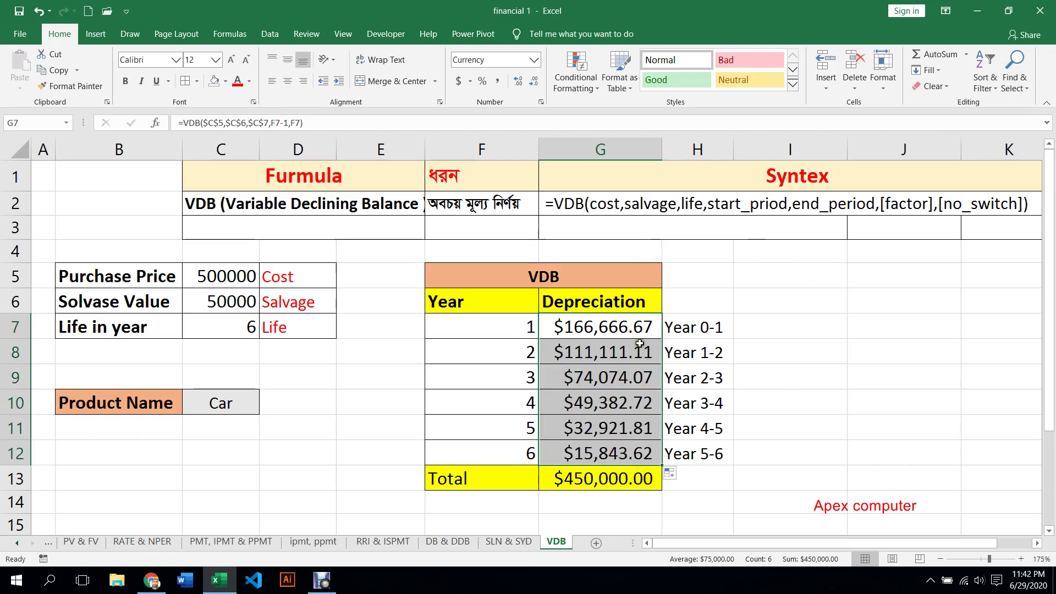
left_click(584, 331)
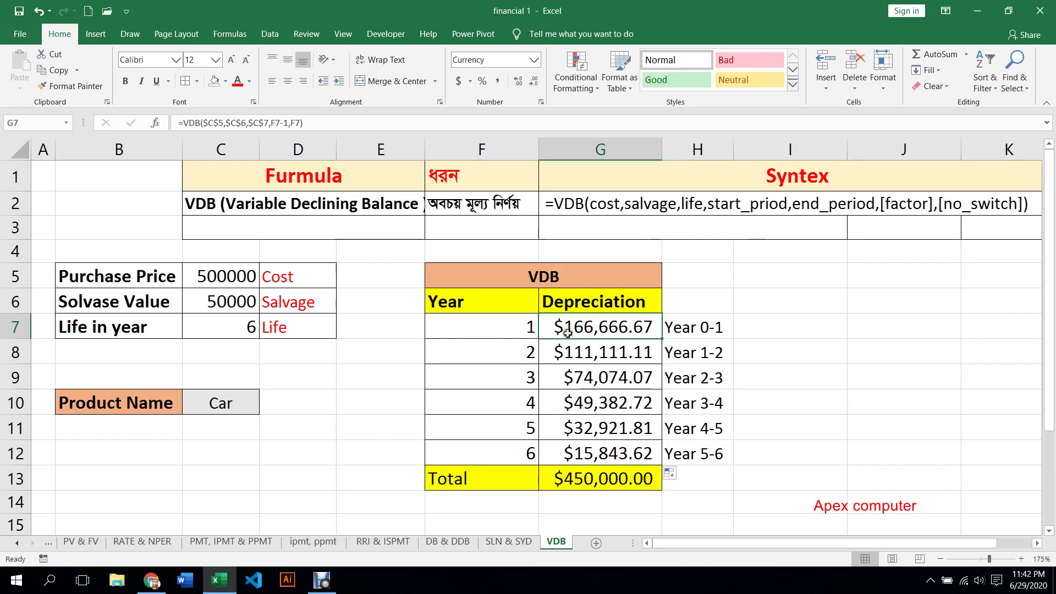
left_click(577, 350)
left_click(598, 380)
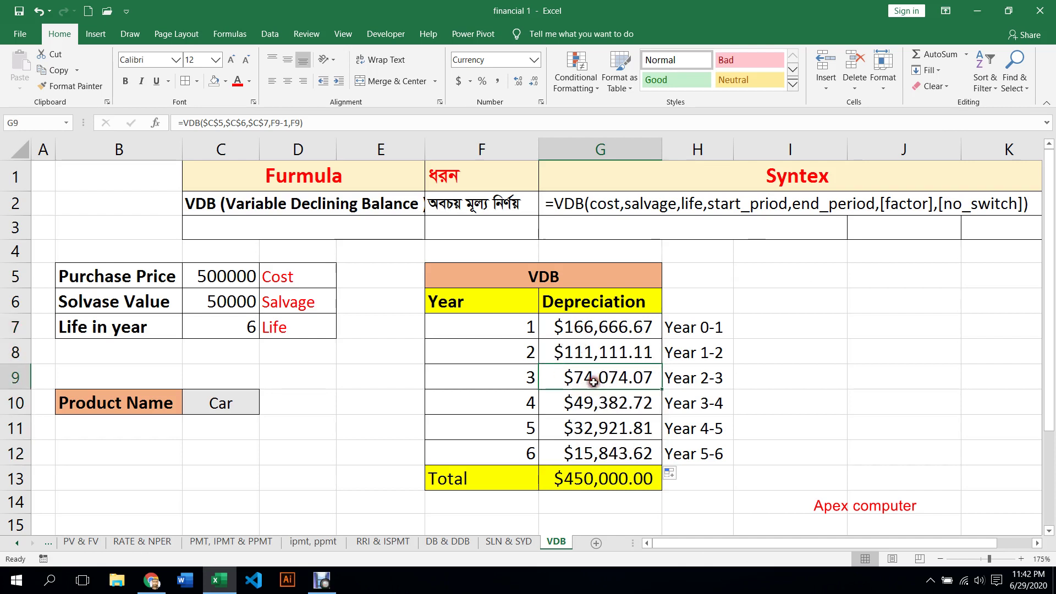
left_click(594, 455)
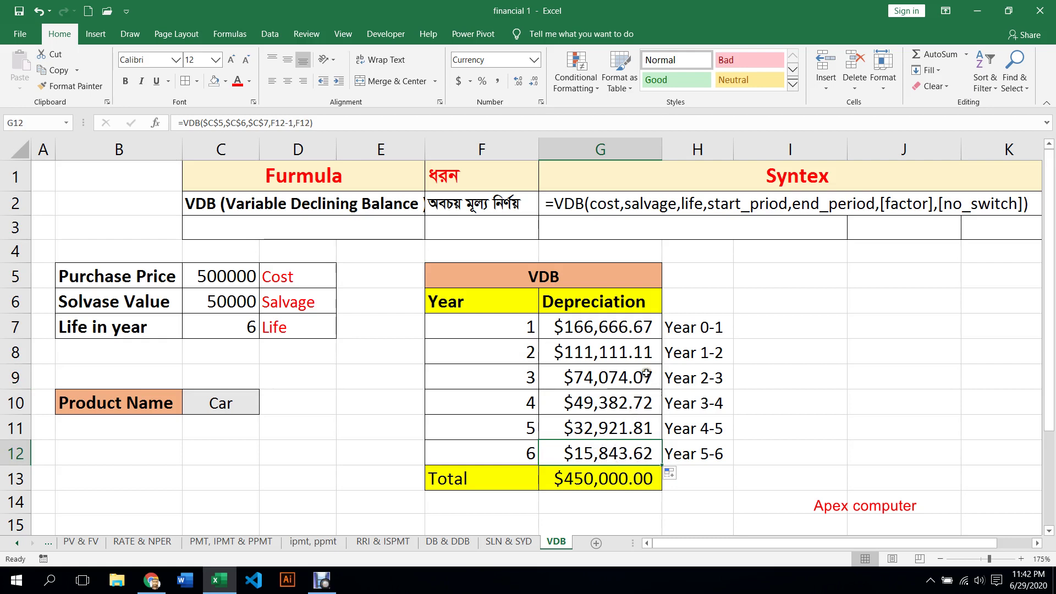
left_click(586, 353)
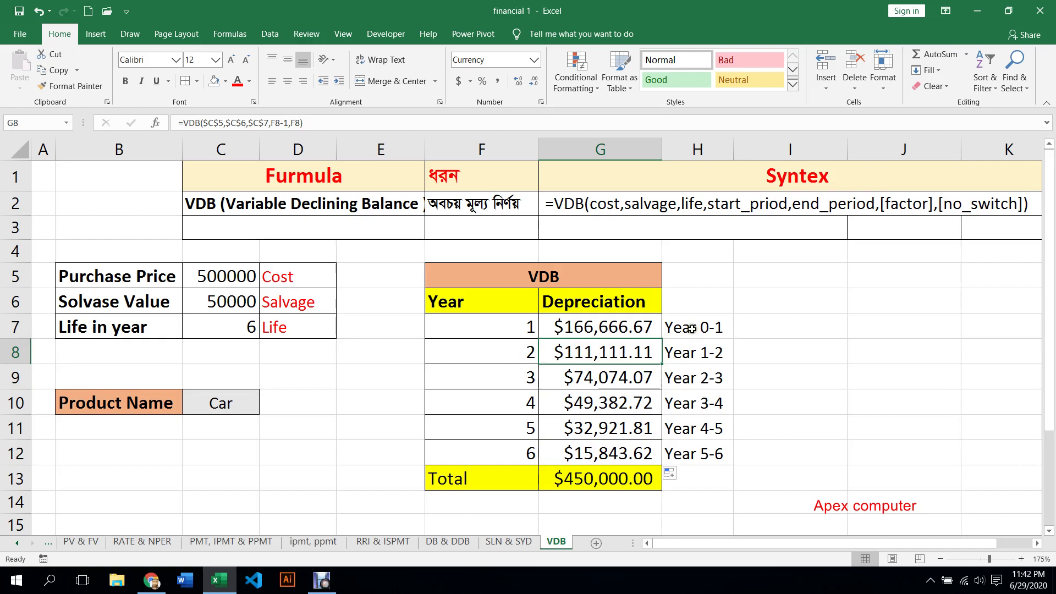
Step: Review the Year 0-1 through Year 5-6 labels in H7:H12
left_click_drag(692, 328, 713, 453)
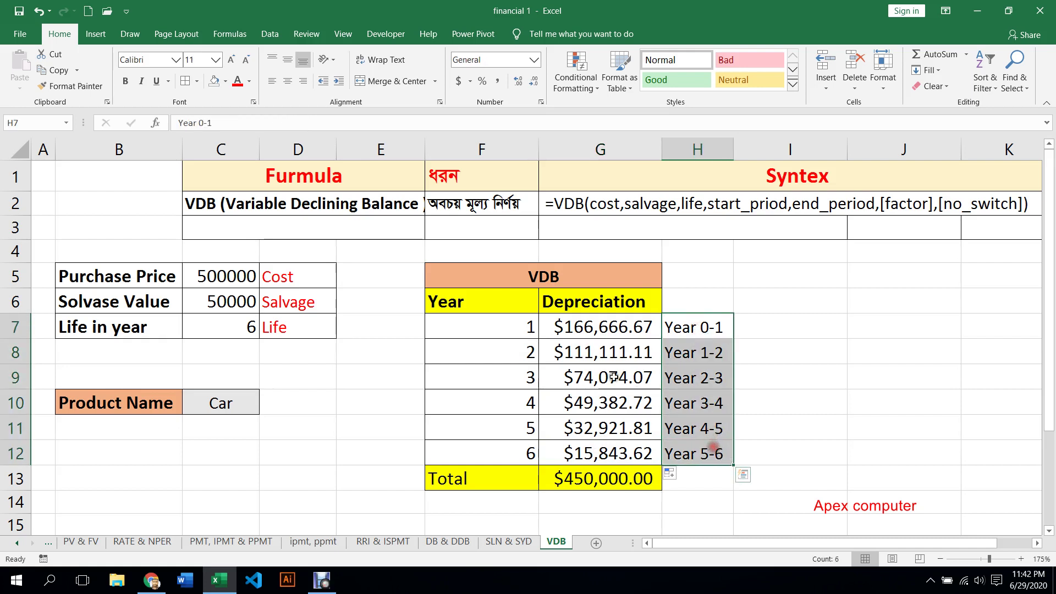
left_click(709, 329)
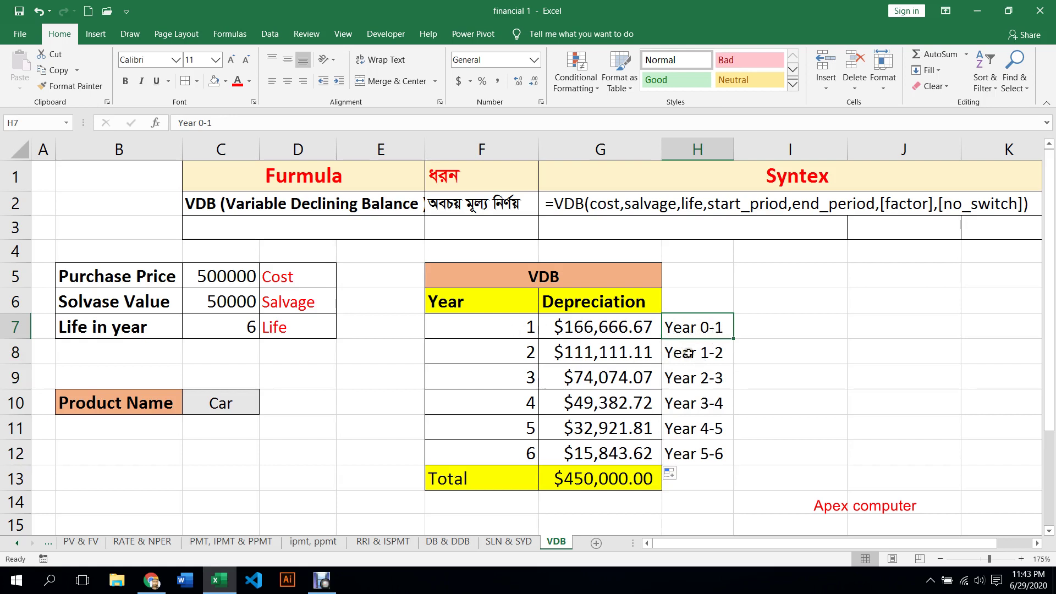
left_click(722, 352)
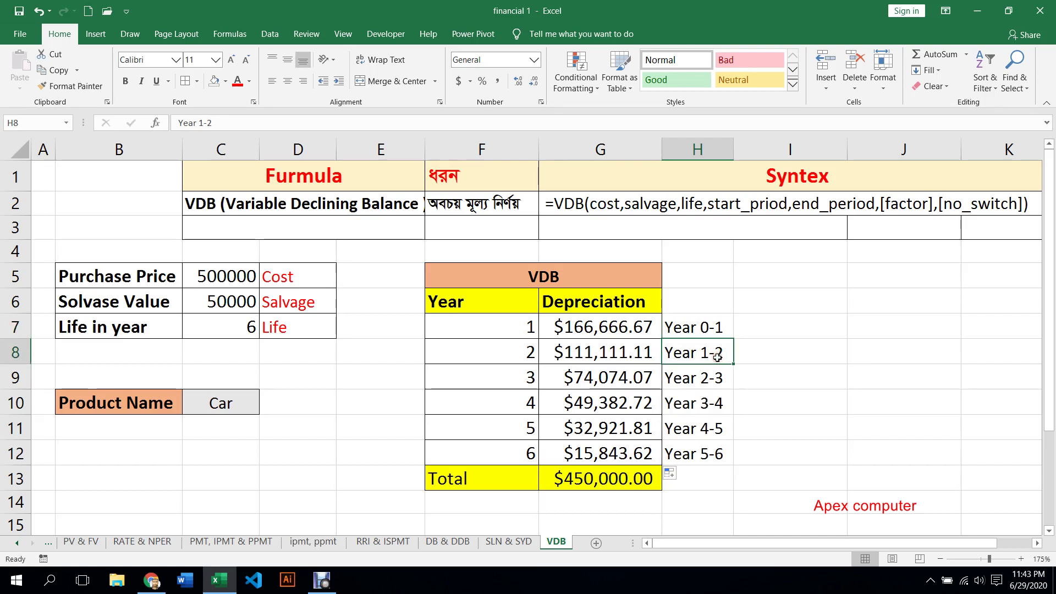
left_click(680, 376)
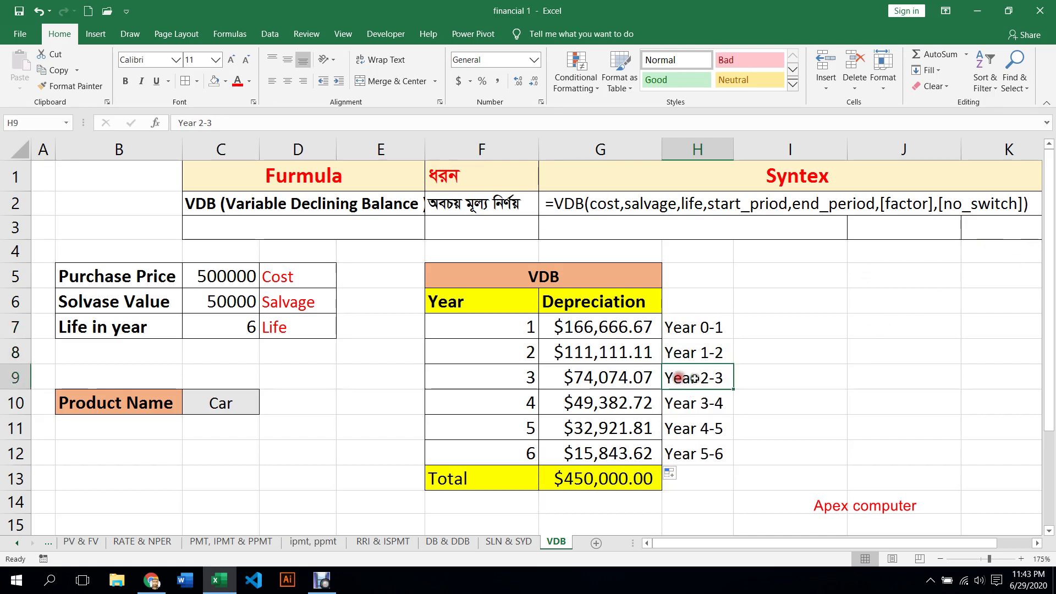
left_click(706, 405)
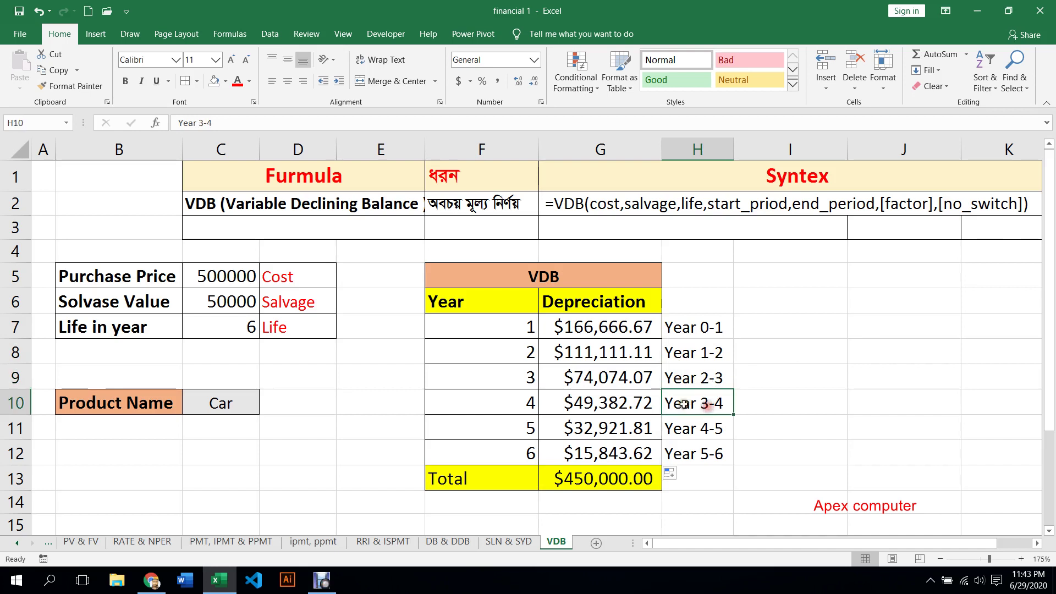
left_click(704, 438)
left_click(705, 454)
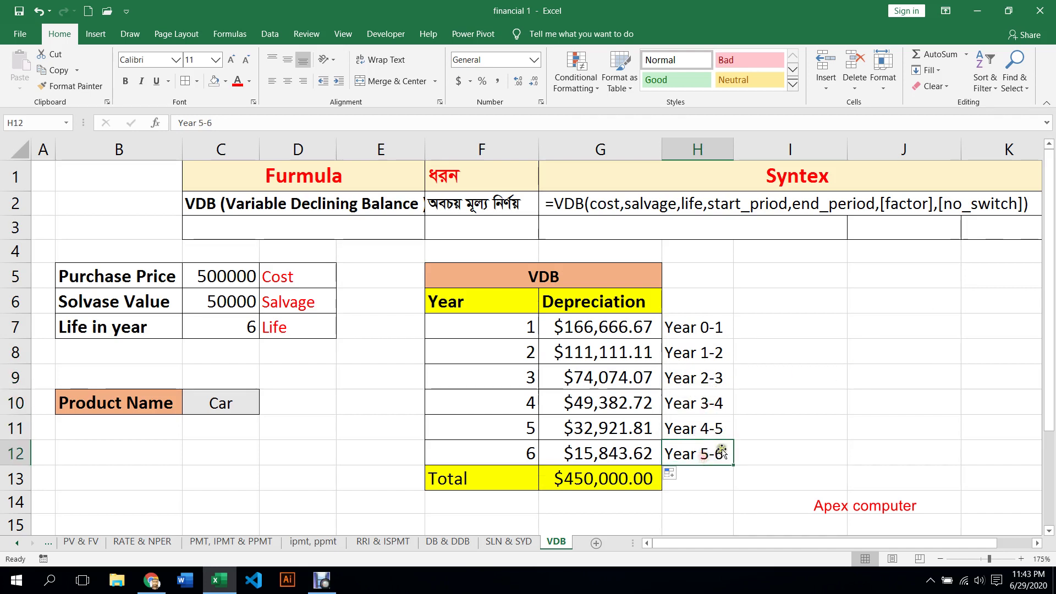
left_click(710, 305)
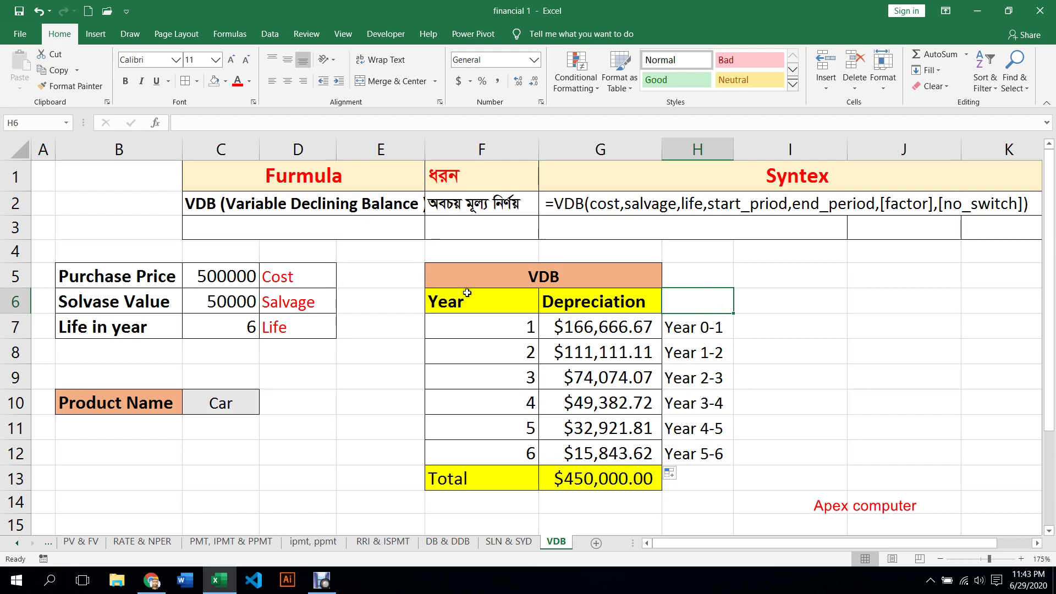
left_click(385, 249)
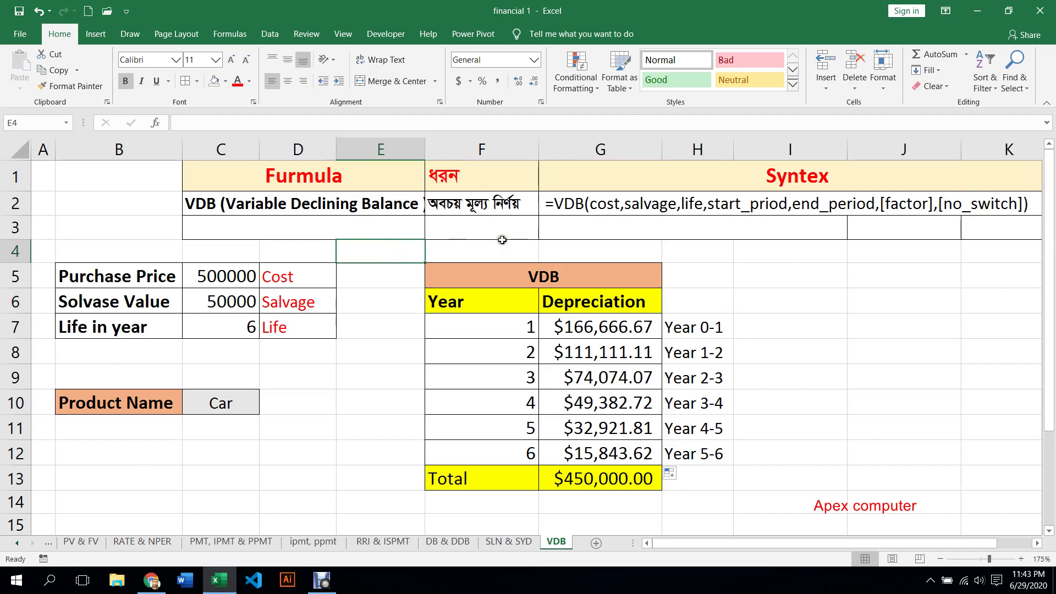
Step: Select cell C3, browse the Formulas tab's Financial functions list, then dismiss it
left_click(316, 230)
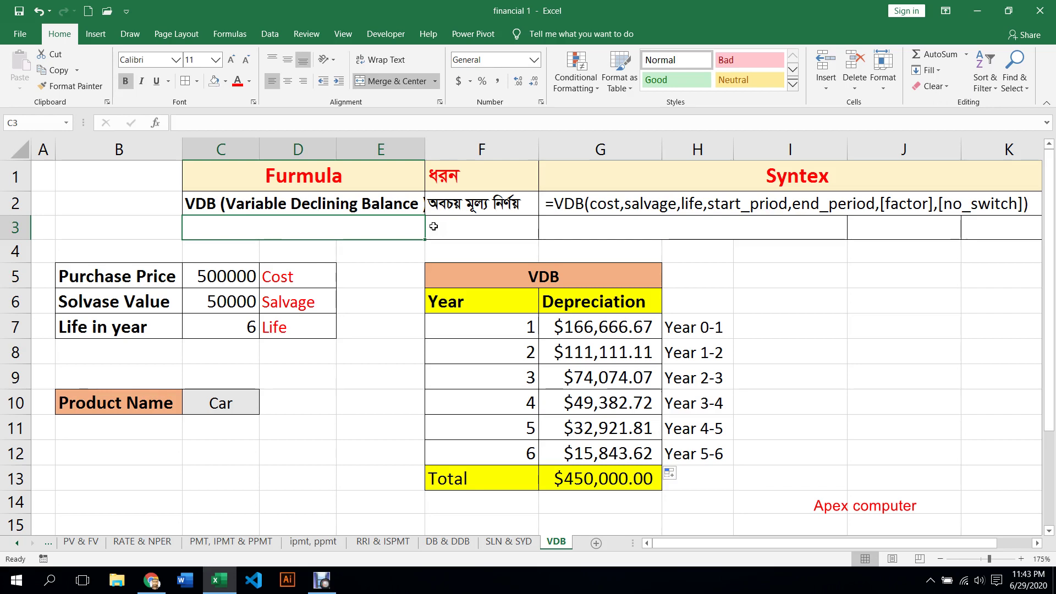
left_click(233, 33)
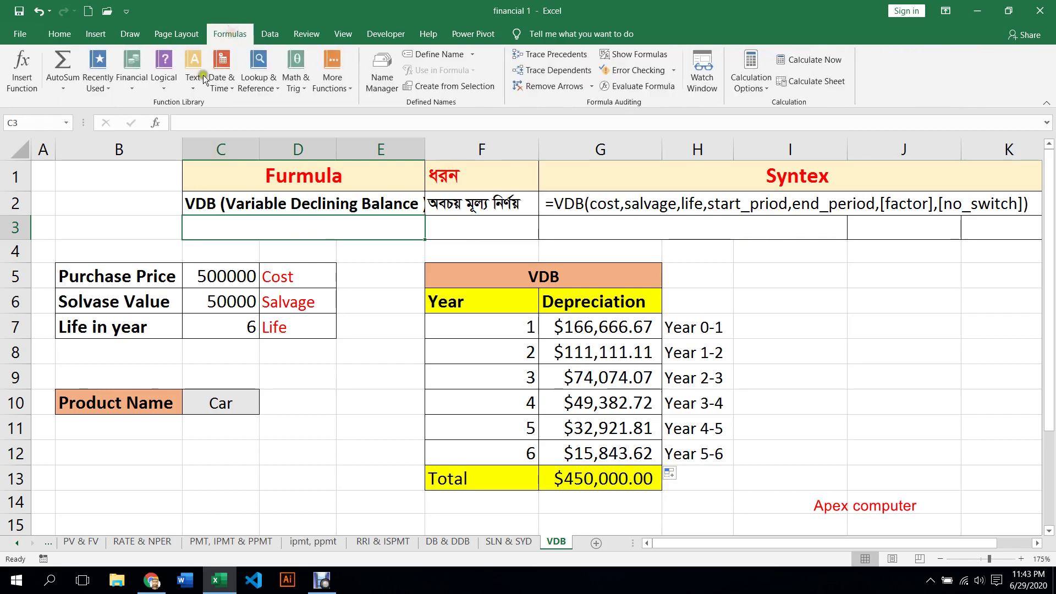
left_click(130, 79)
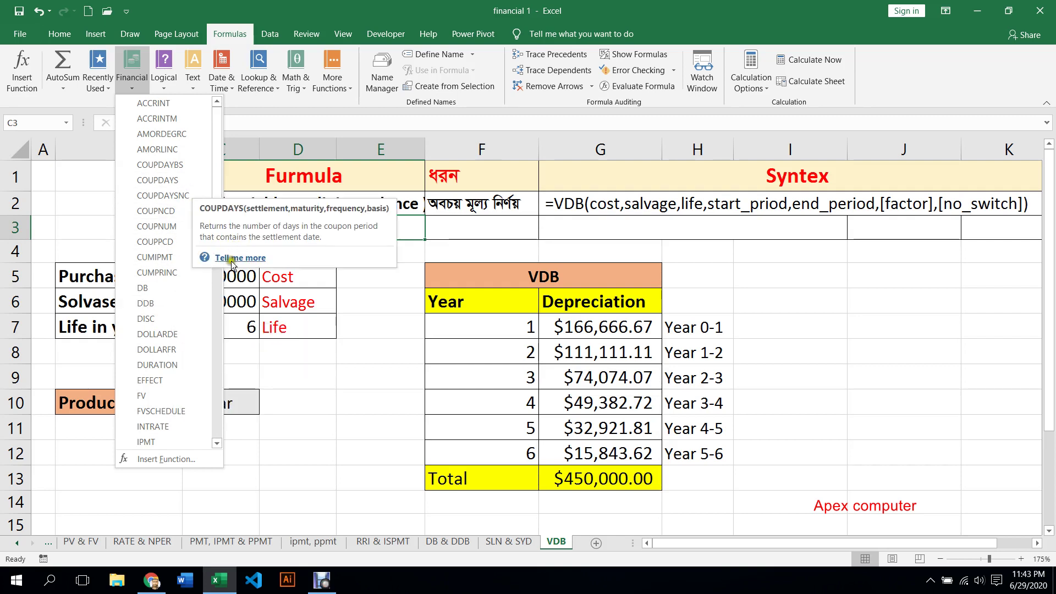
mouse_move(218, 162)
left_mouse_down()
mouse_move(200, 236)
mouse_move(200, 154)
left_mouse_up()
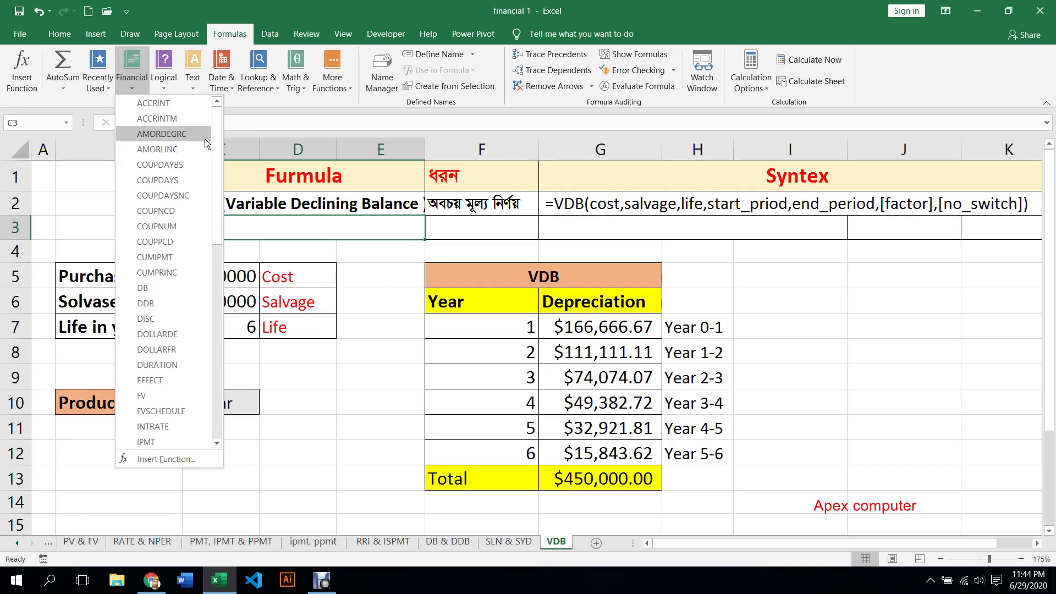
left_click(533, 338)
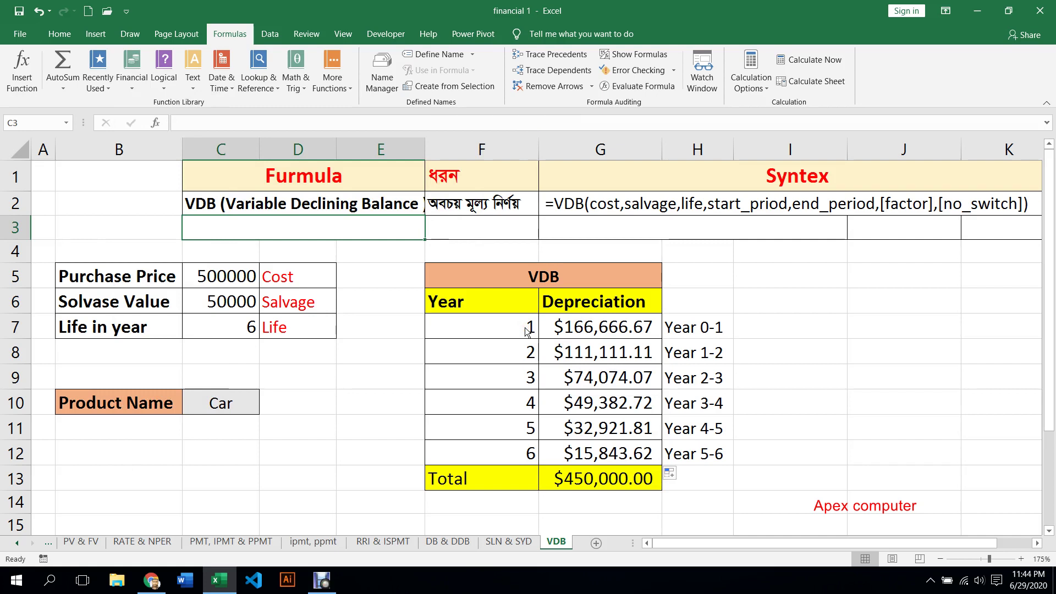